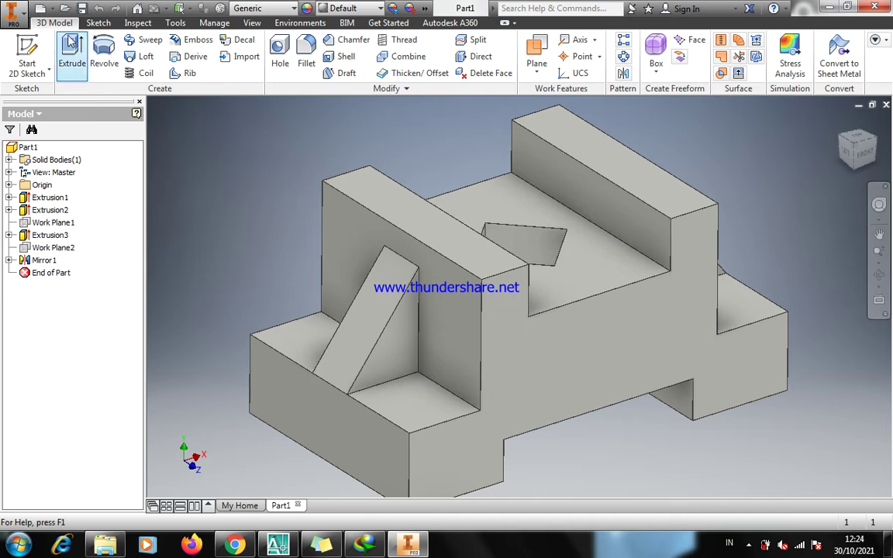
# Create a new drawing from the metric ISO.dwg template
pyautogui.hotkey('ctrl', 'n')
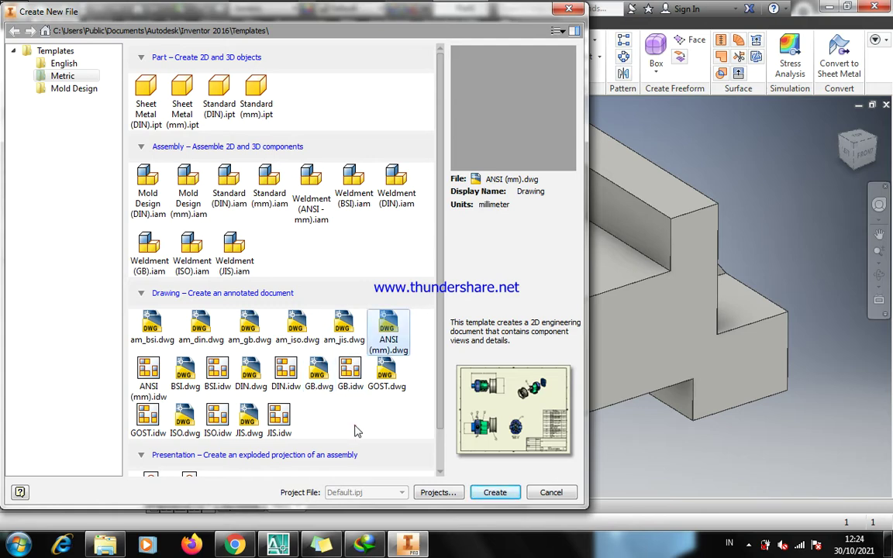
pyautogui.click(63, 76)
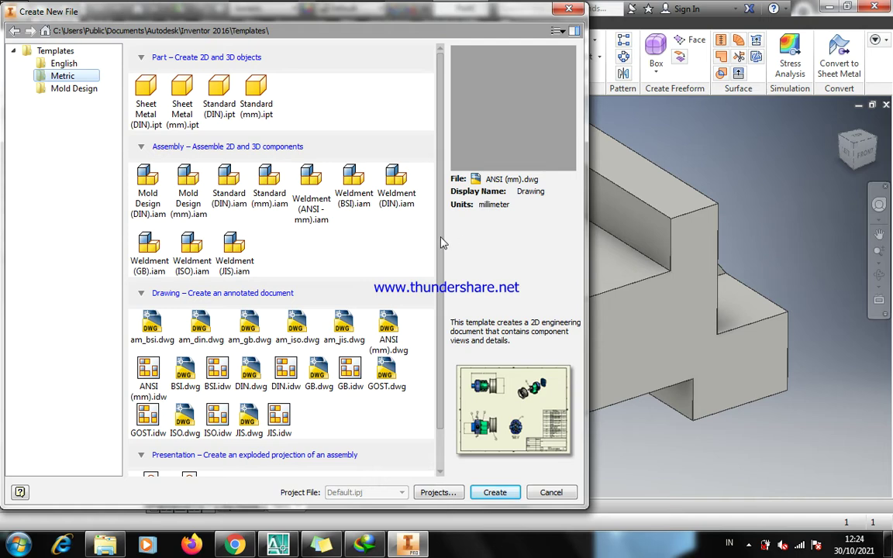
pyautogui.scroll(-1, 401, 264)
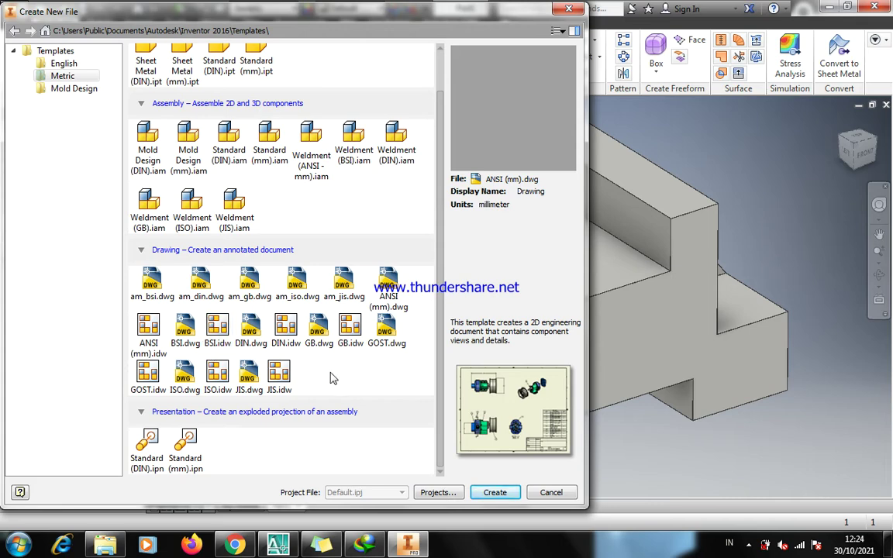
pyautogui.click(194, 378)
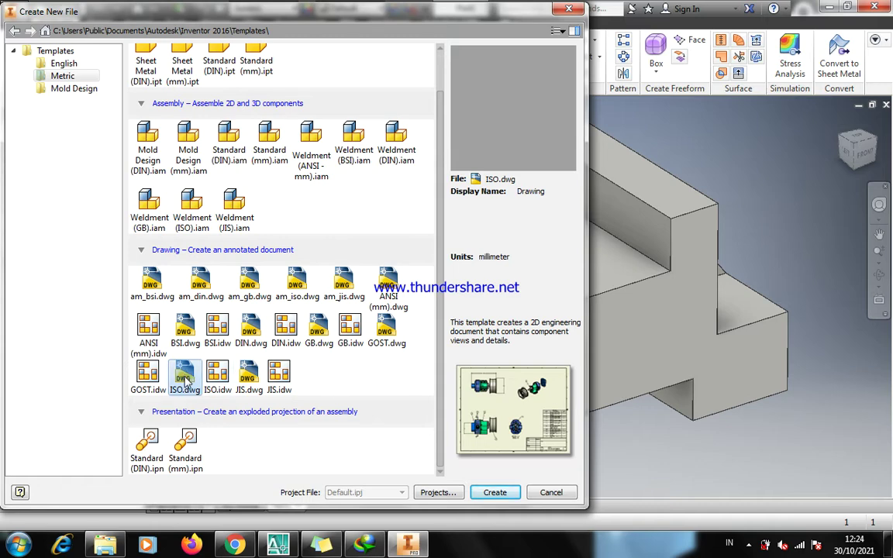
pyautogui.doubleClick(186, 381)
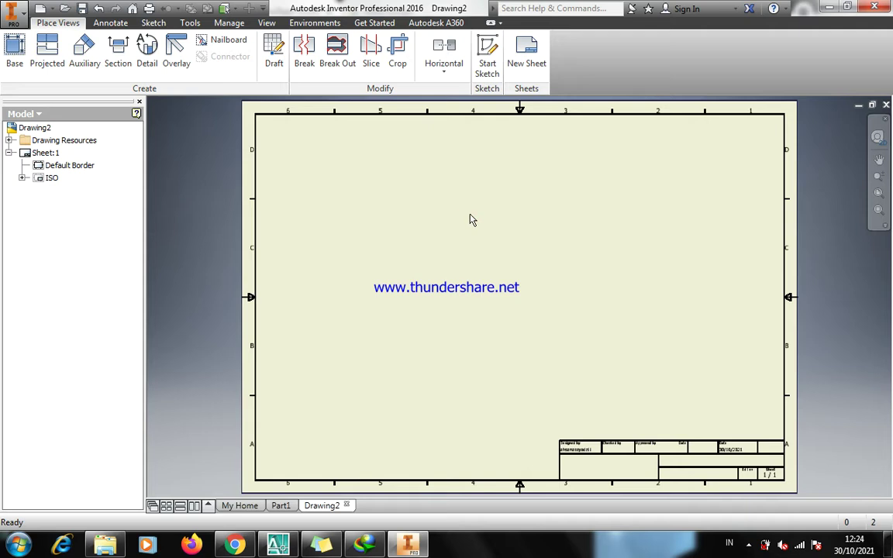
pyautogui.click(392, 245)
pyautogui.click(749, 545)
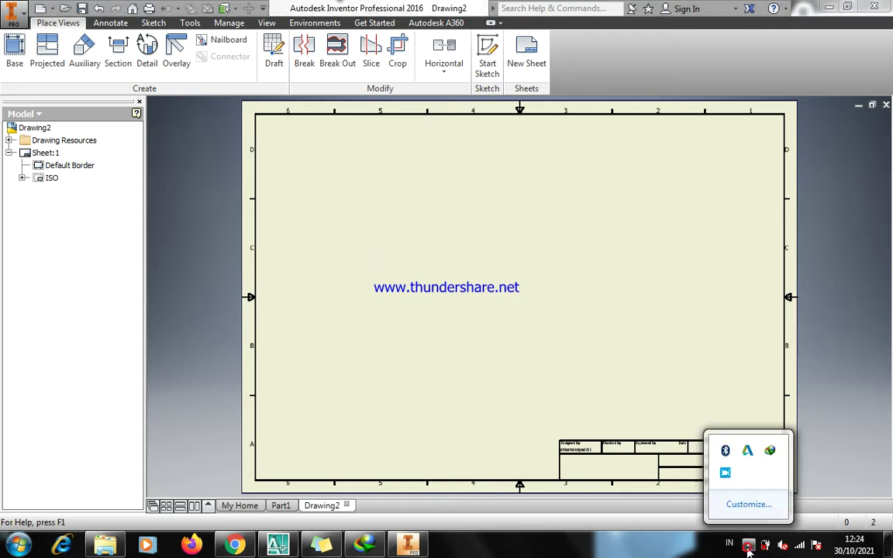
pyautogui.click(726, 473)
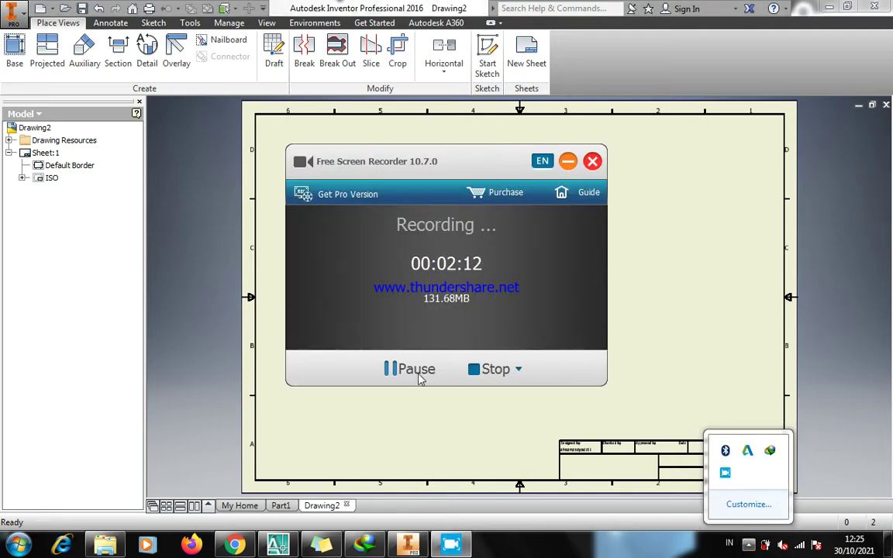
pyautogui.click(431, 409)
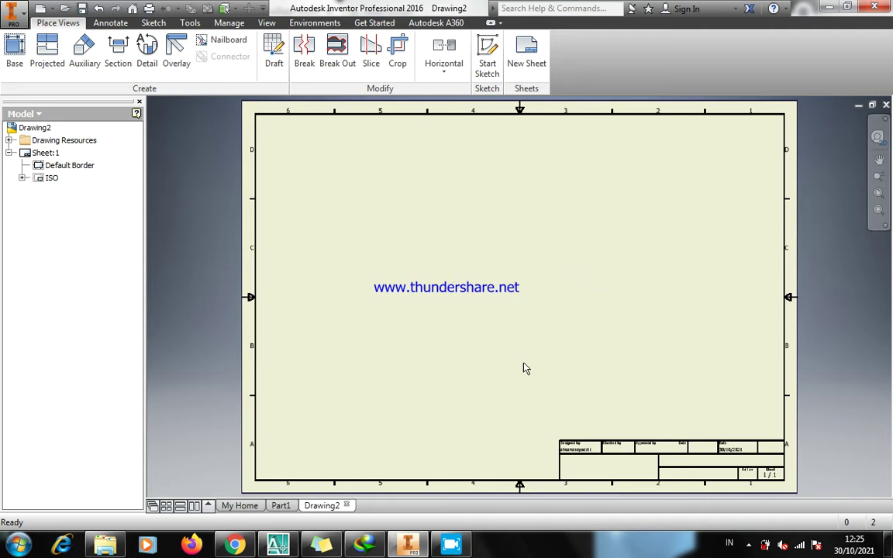
pyautogui.press('F3')
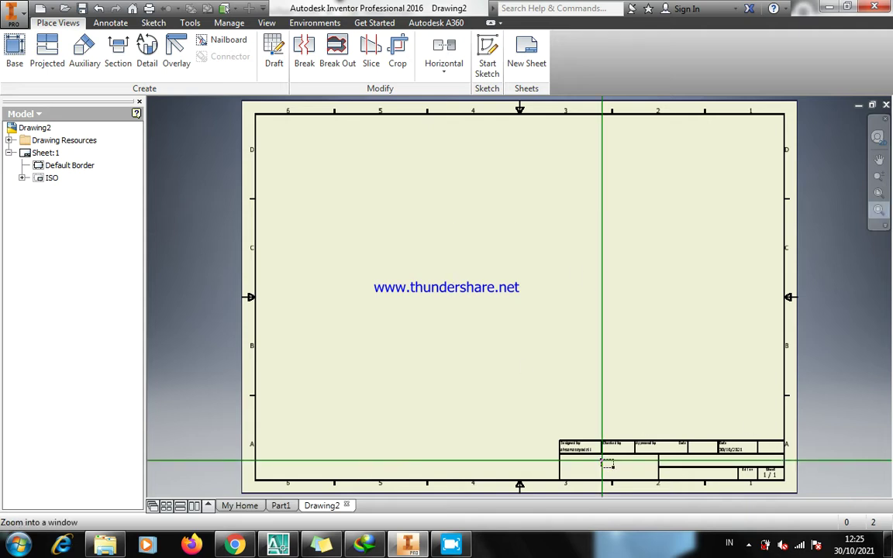
pyautogui.press('Escape')
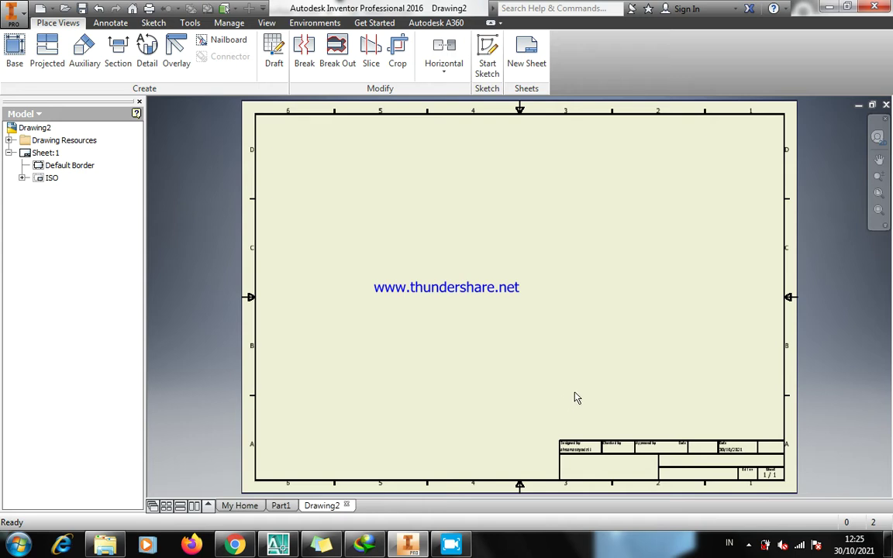
pyautogui.click(458, 346)
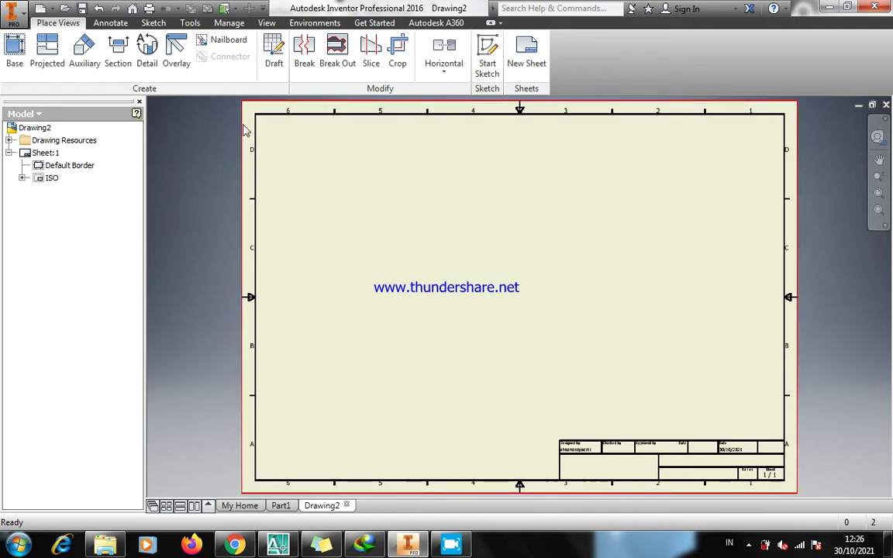
pyautogui.click(339, 202)
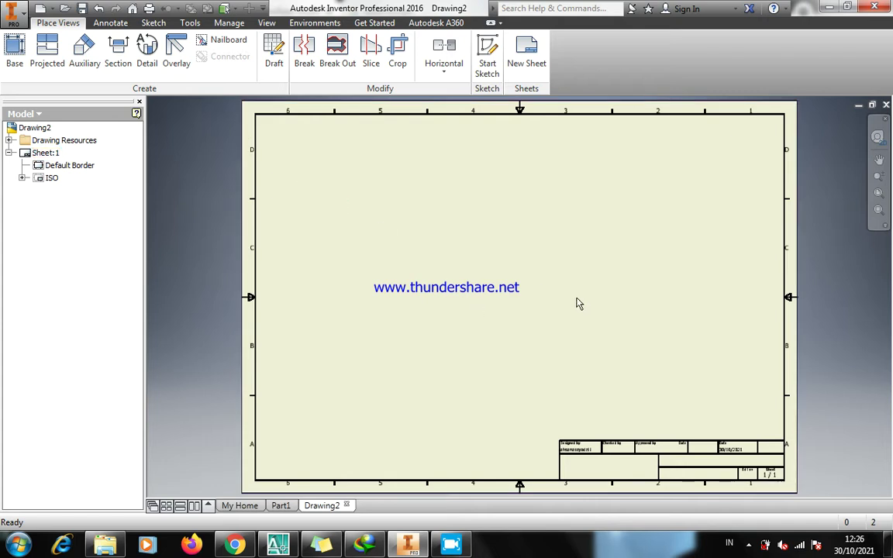
pyautogui.click(490, 260)
pyautogui.click(535, 235)
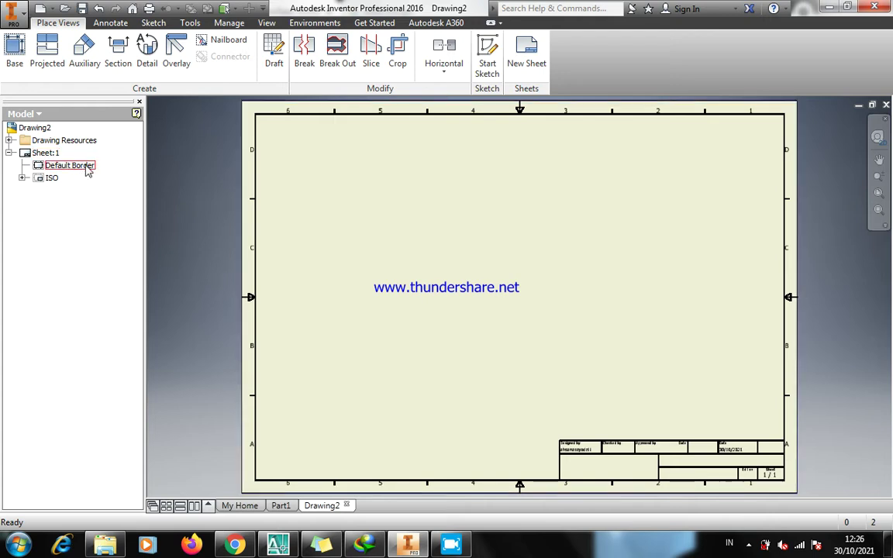
# Change the drawing sheet to A4 size in portrait orientation
pyautogui.rightClick(47, 154)
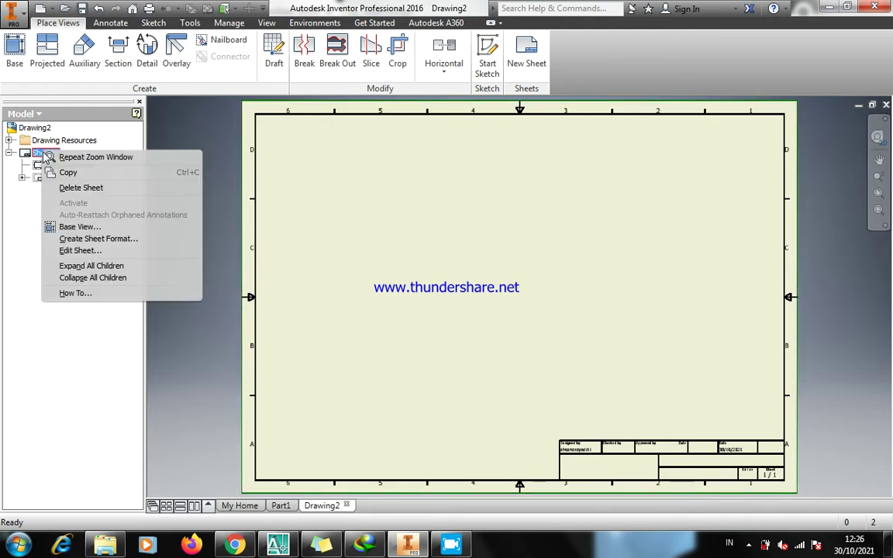
pyautogui.click(92, 231)
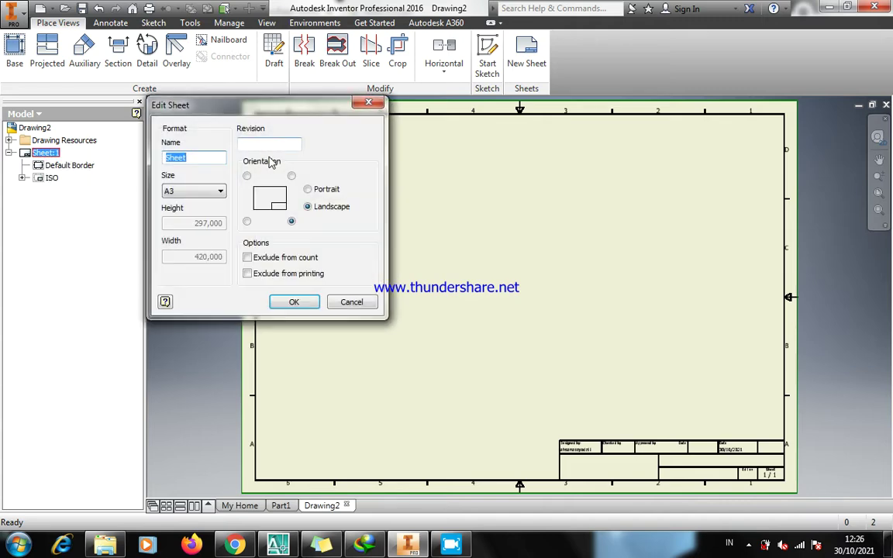
pyautogui.click(221, 191)
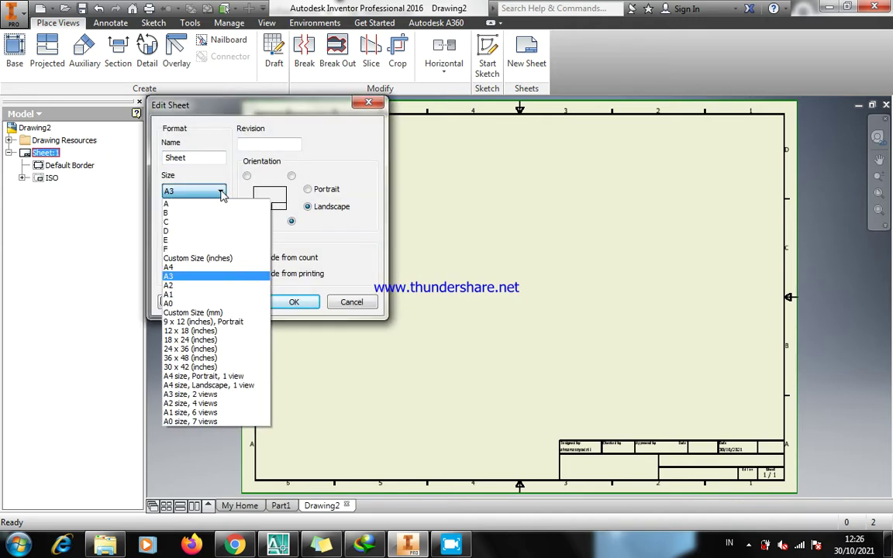
pyautogui.click(175, 267)
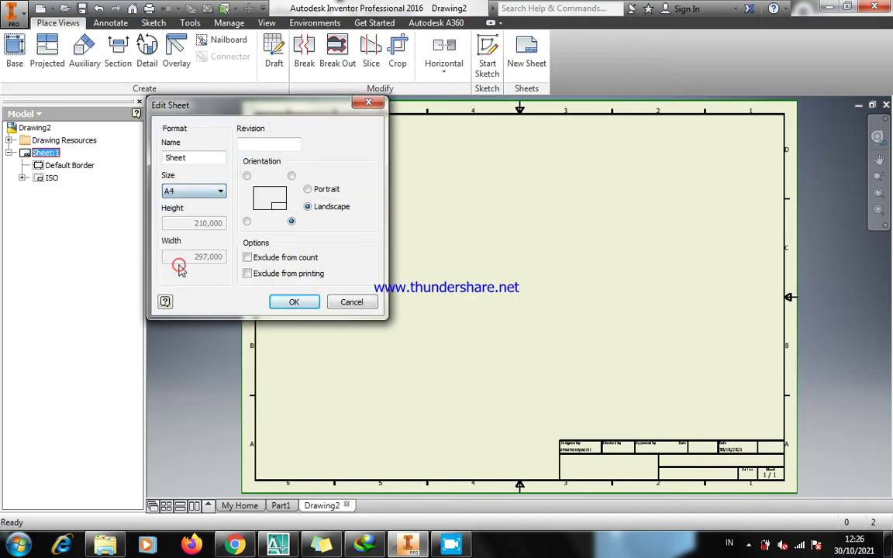
pyautogui.click(308, 190)
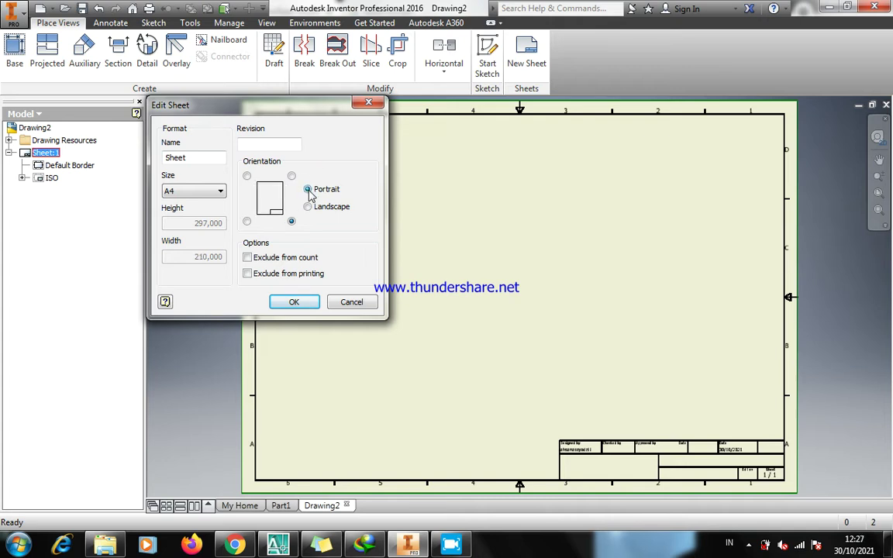
pyautogui.click(295, 301)
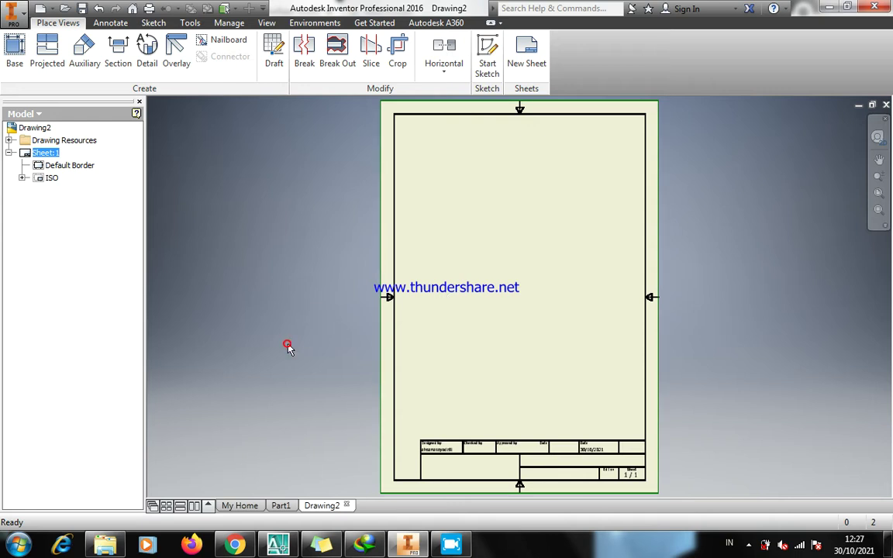
pyautogui.click(258, 310)
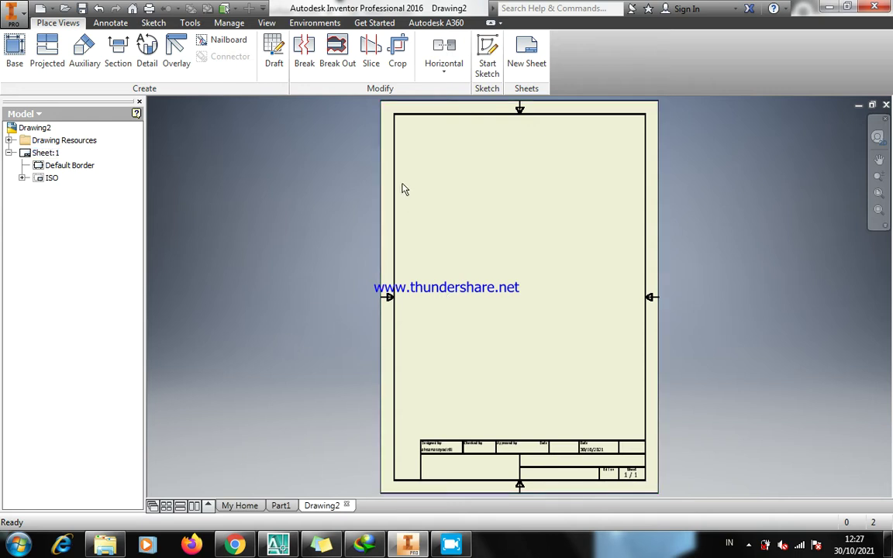
# Delete the default border and the ISO title block from the sheet
pyautogui.rightClick(76, 166)
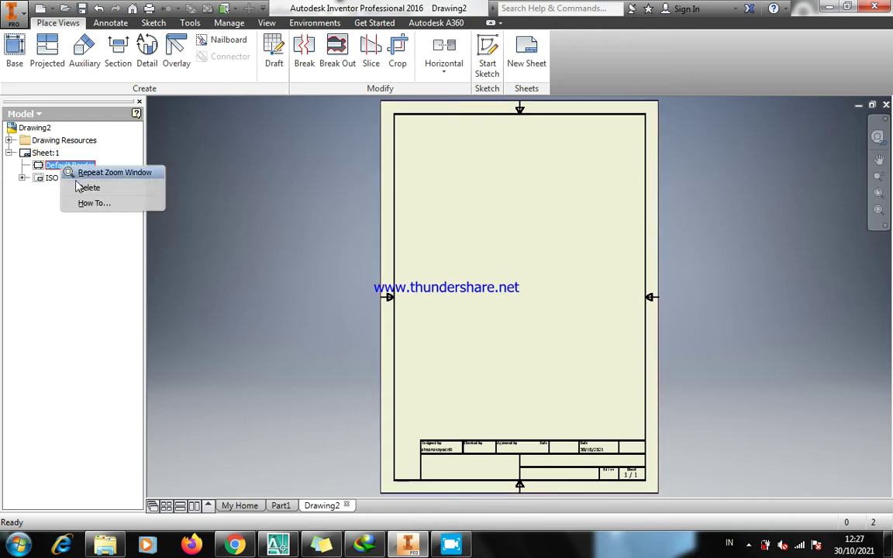
pyautogui.click(86, 188)
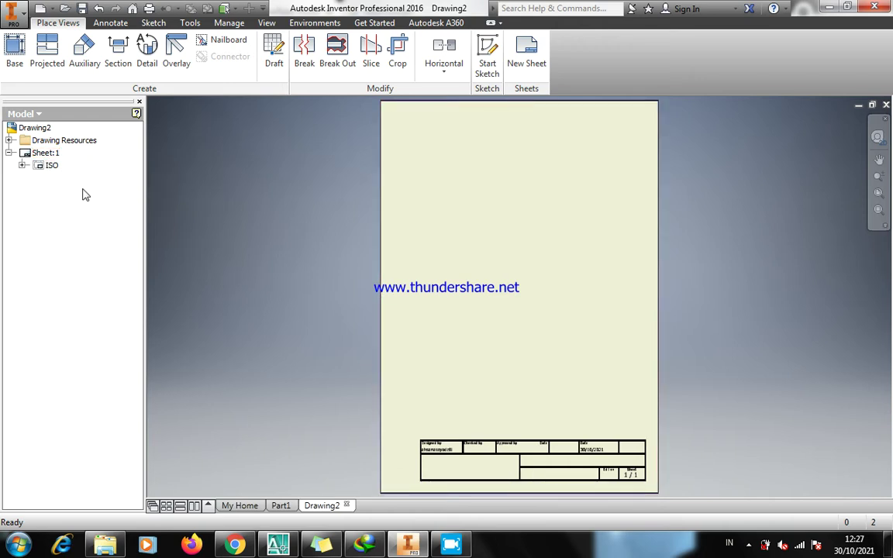
pyautogui.click(24, 166)
pyautogui.moveTo(401, 429); pyautogui.dragTo(670, 492)
pyautogui.click(71, 268)
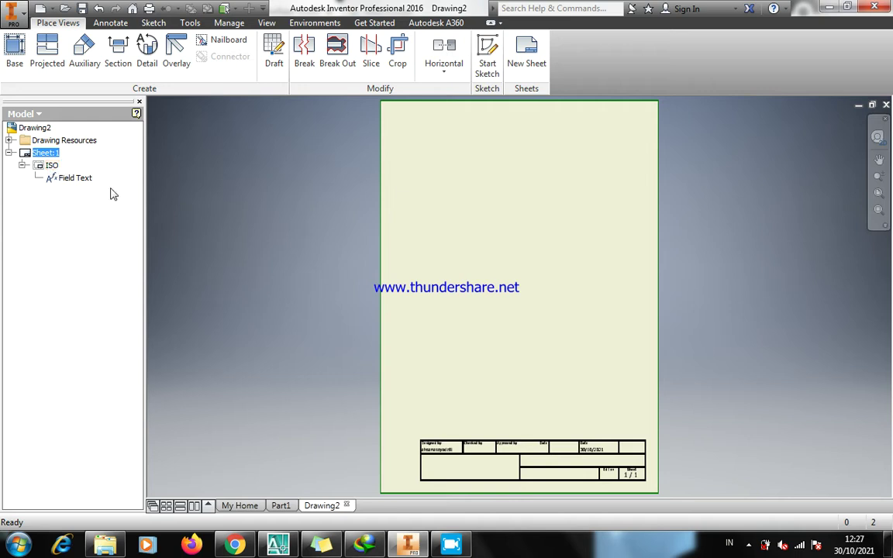
pyautogui.rightClick(51, 166)
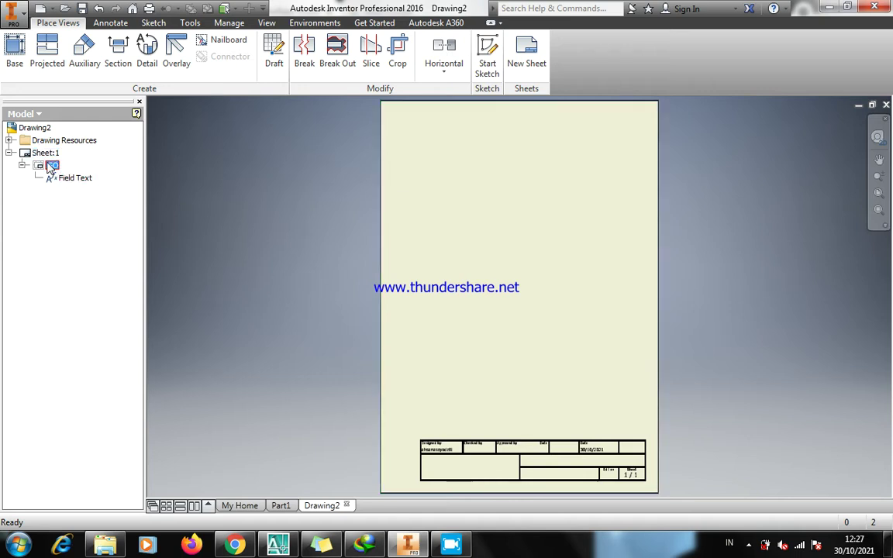
pyautogui.click(69, 183)
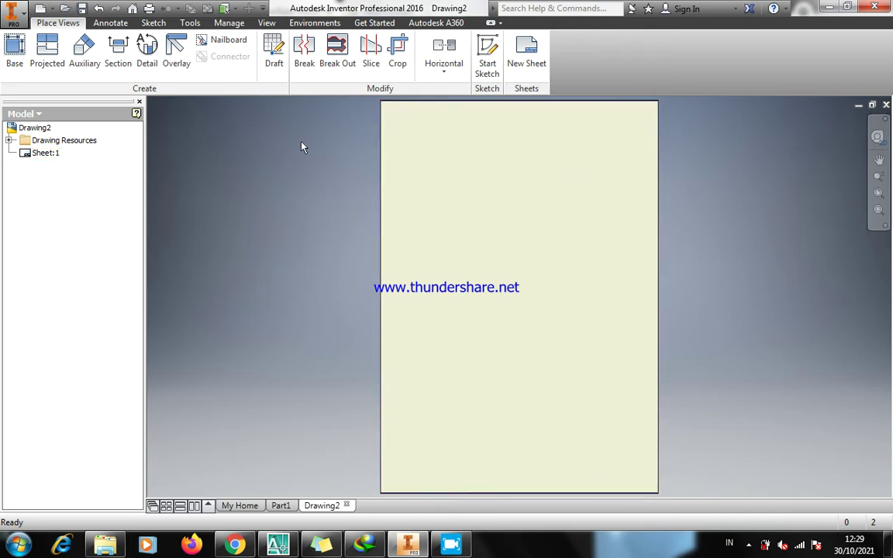
# Insert the Default Border from the drawing resources onto the empty A4 sheet
pyautogui.click(9, 140)
pyautogui.click(47, 141)
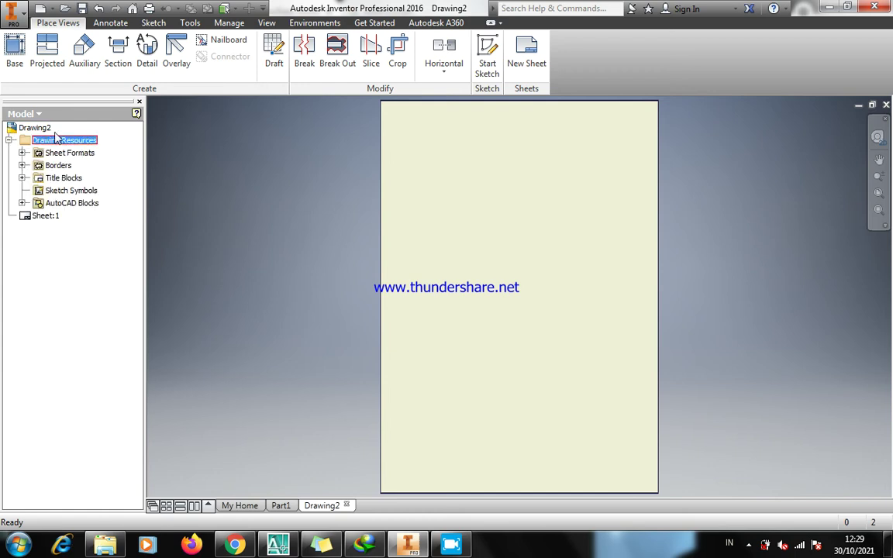
pyautogui.click(68, 140)
pyautogui.click(228, 137)
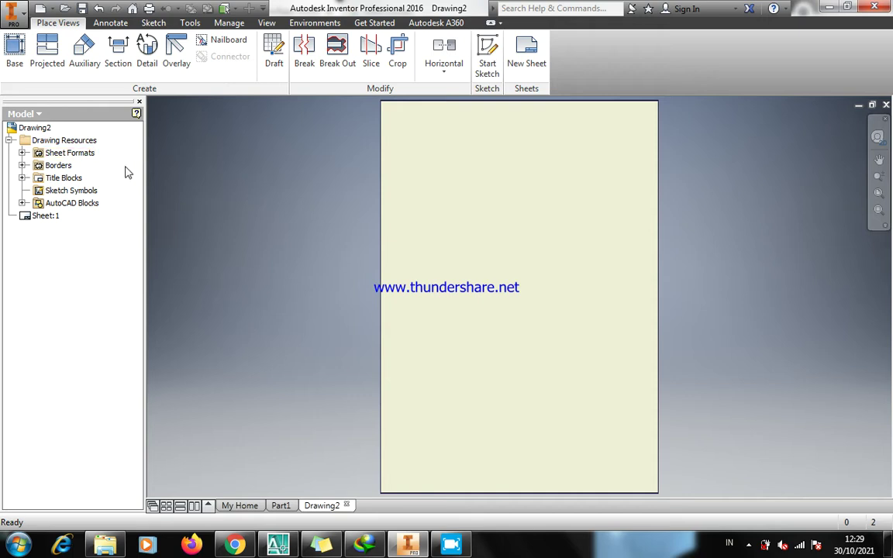
pyautogui.click(23, 166)
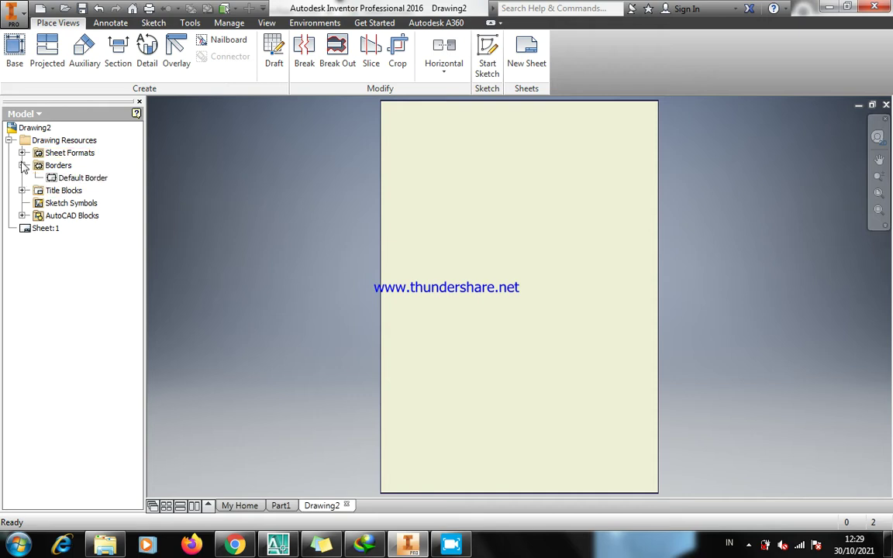
pyautogui.rightClick(78, 178)
pyautogui.click(326, 245)
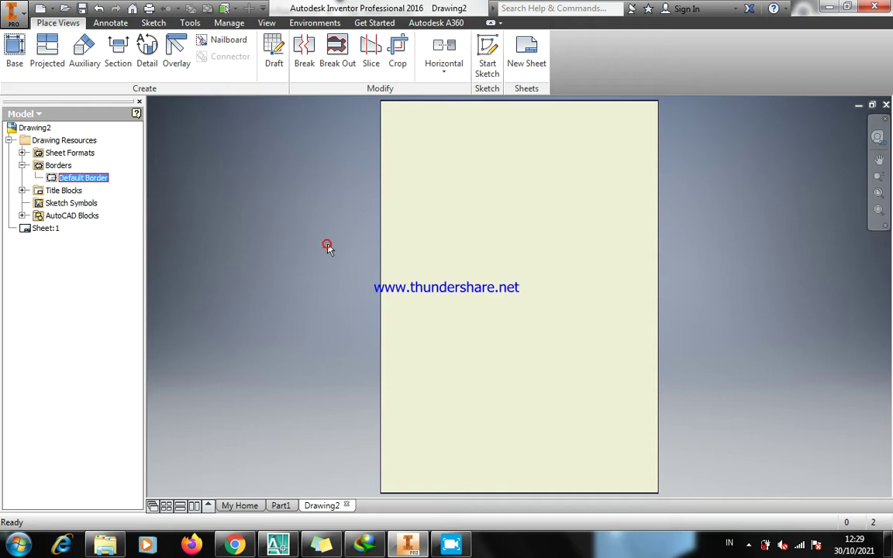
pyautogui.click(329, 247)
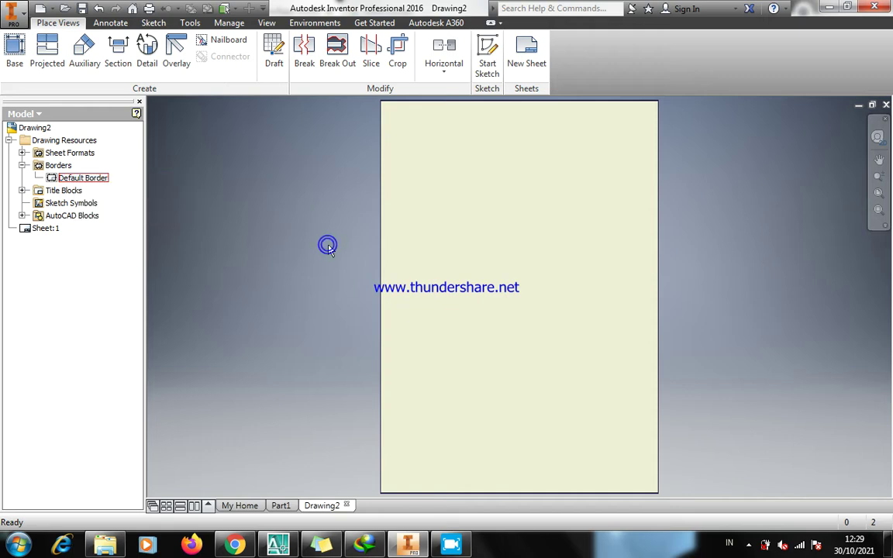
pyautogui.rightClick(84, 179)
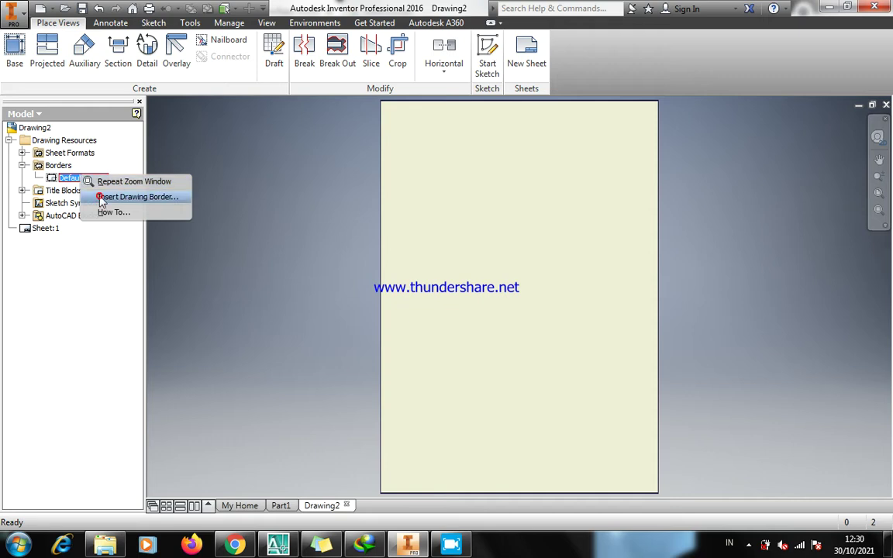
pyautogui.click(116, 197)
pyautogui.click(300, 224)
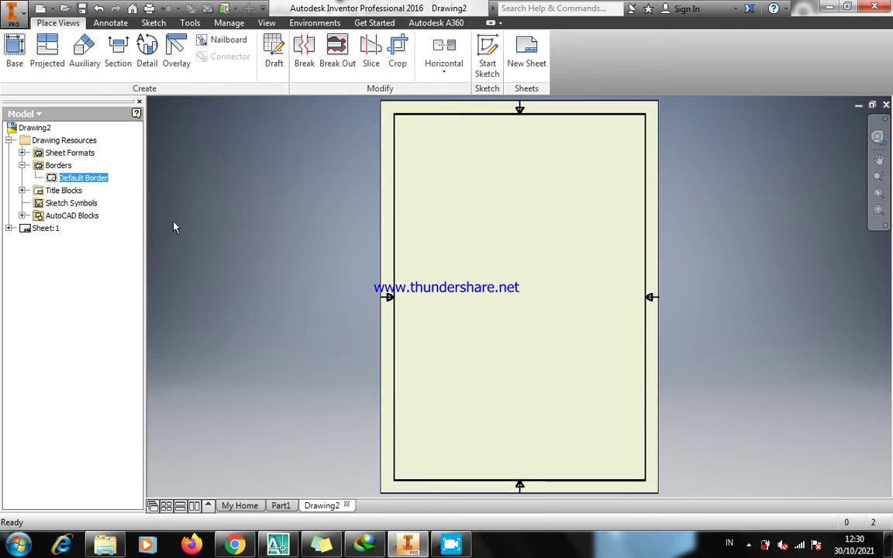
pyautogui.click(269, 214)
# Delete the Default Border from Sheet:1
pyautogui.click(82, 178)
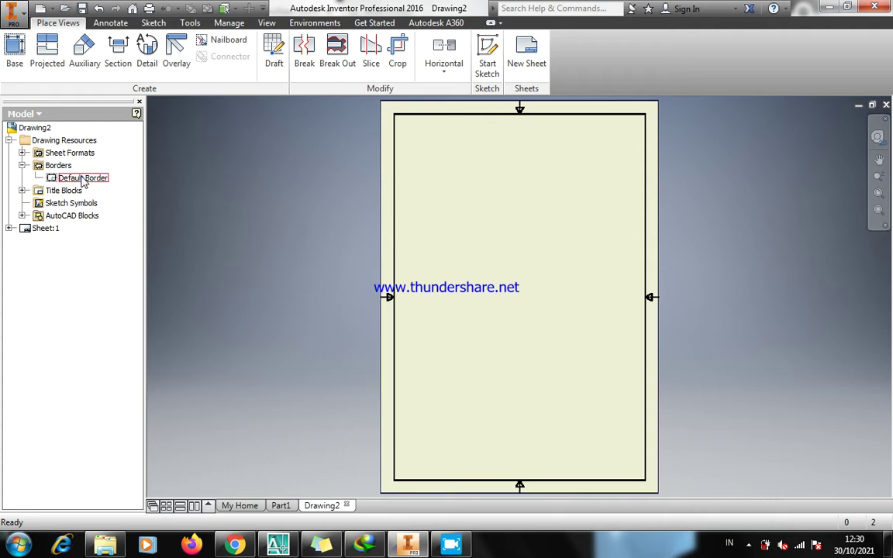
pyautogui.rightClick(82, 178)
pyautogui.click(290, 182)
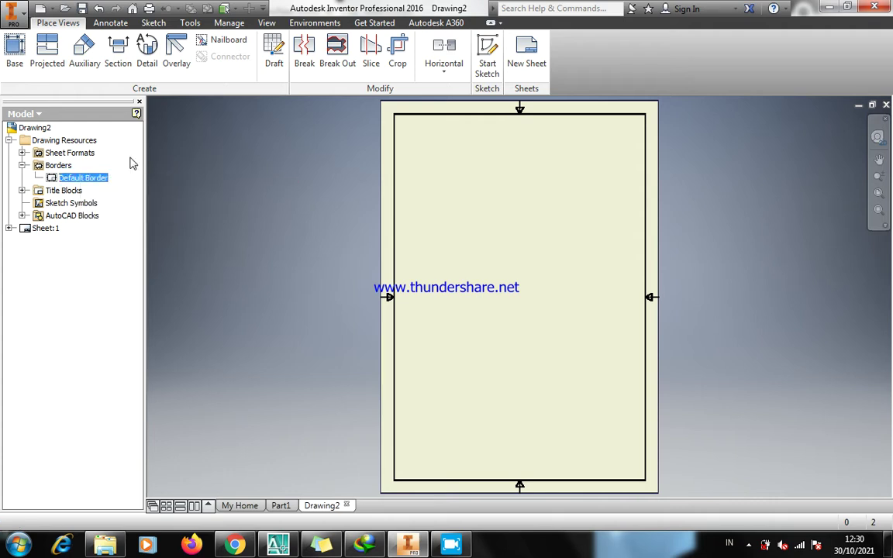
pyautogui.click(8, 228)
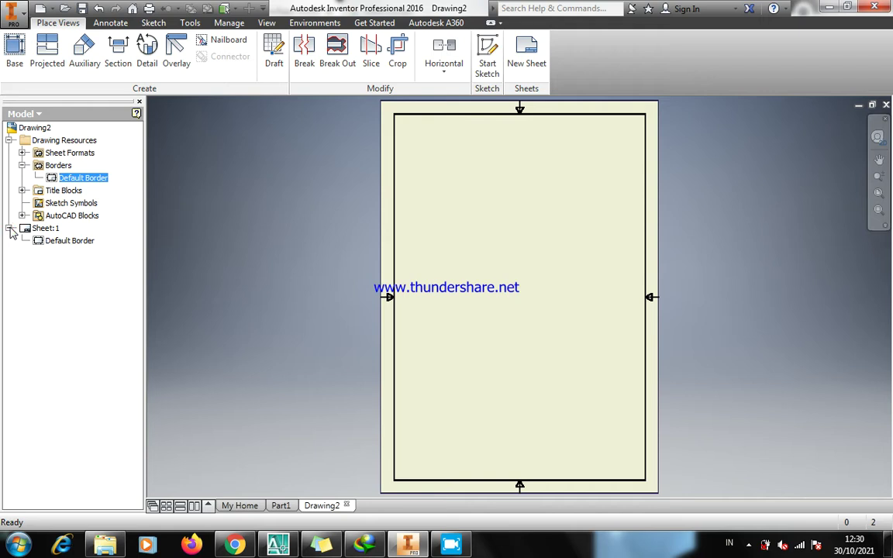
pyautogui.rightClick(62, 241)
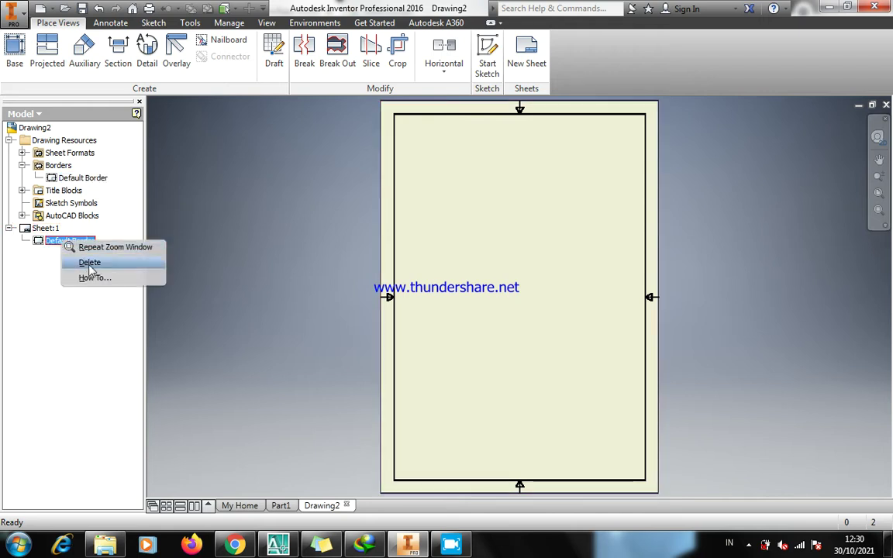
pyautogui.click(88, 262)
# Insert the Default Border on the empty sheet again, accepting its default zone parameters
pyautogui.rightClick(89, 181)
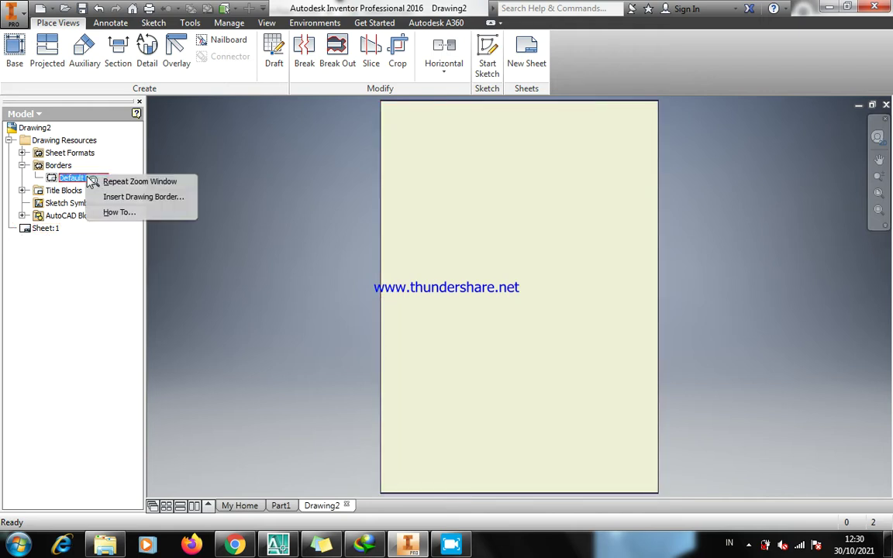
pyautogui.click(109, 196)
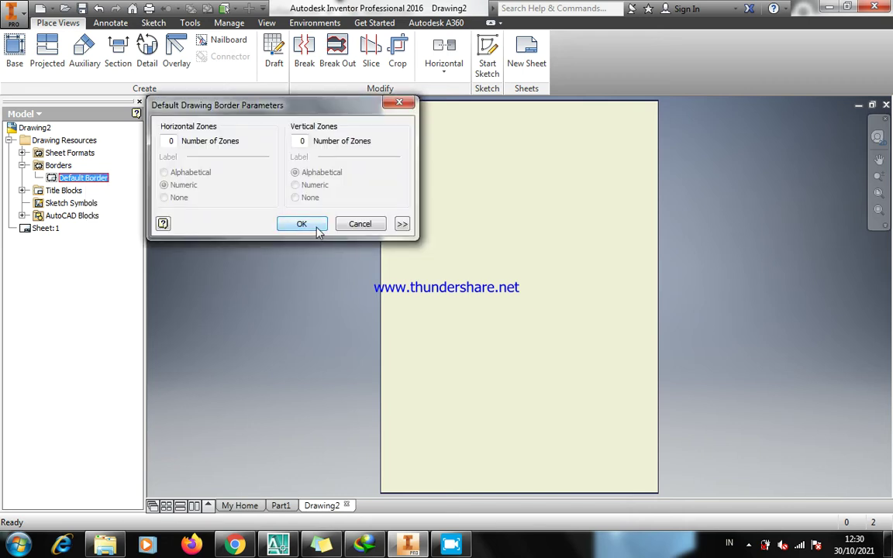
pyautogui.click(311, 225)
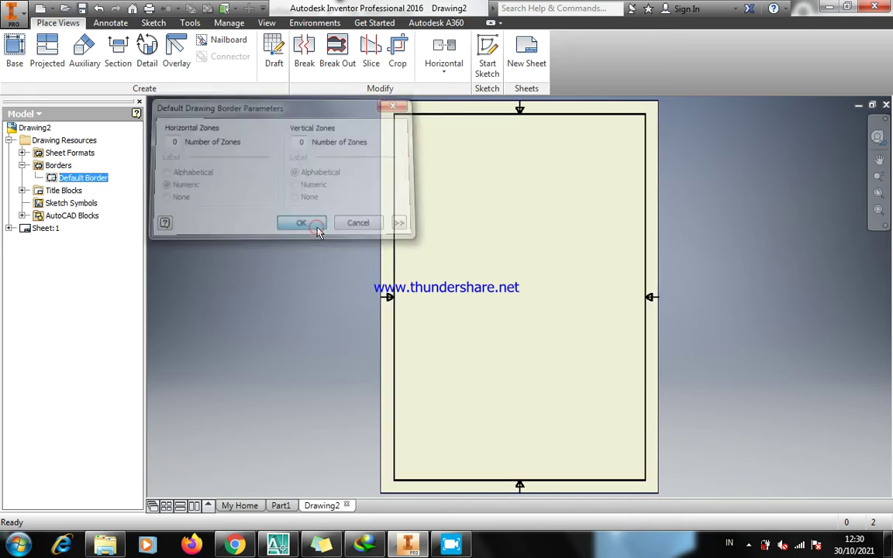
pyautogui.click(8, 228)
pyautogui.click(48, 240)
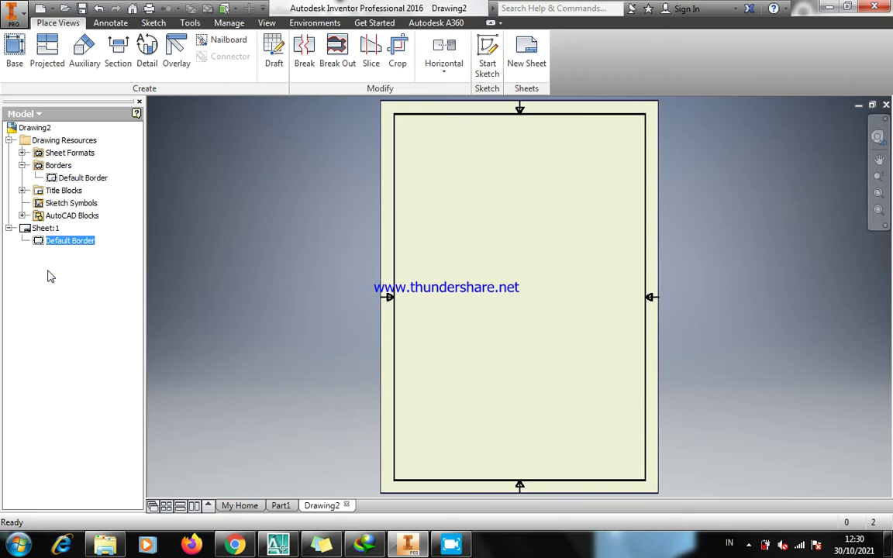
pyautogui.click(48, 270)
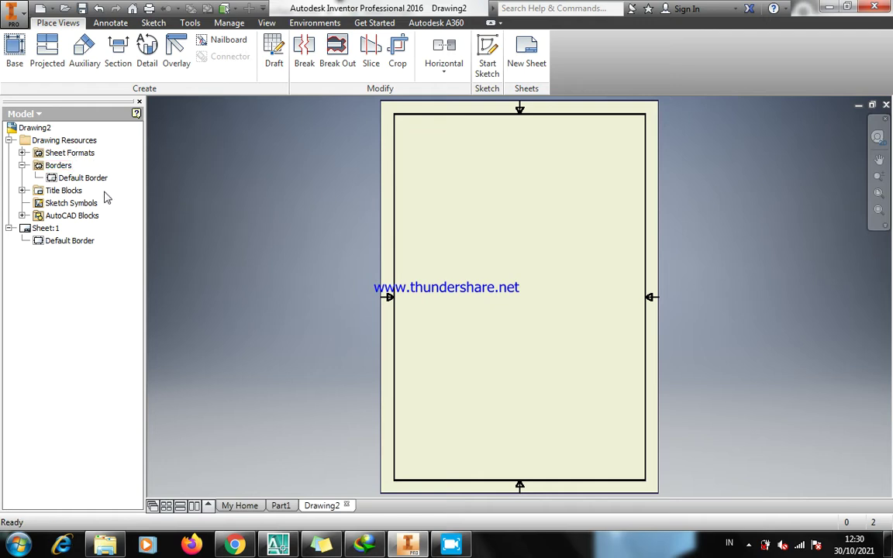
# Remove the reinserted Default Border from Sheet:1 to leave the sheet empty
pyautogui.click(70, 242)
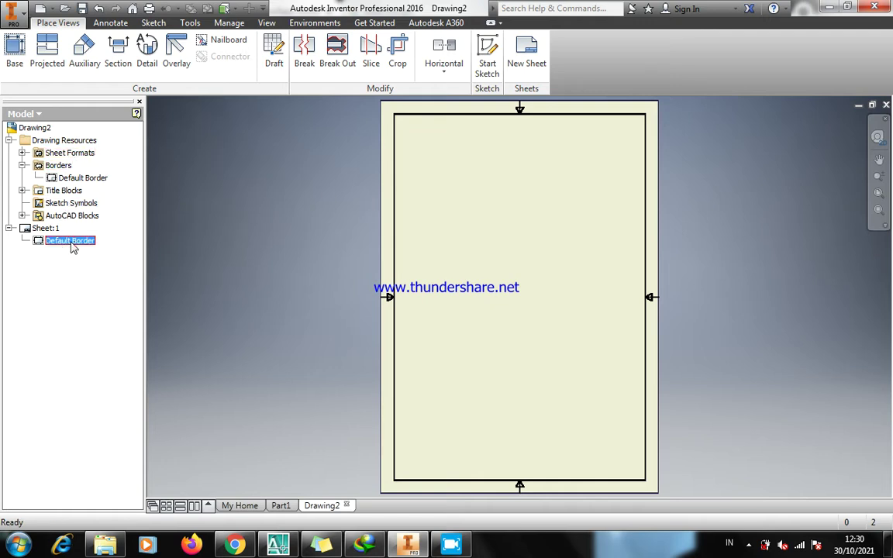
pyautogui.rightClick(73, 243)
pyautogui.click(94, 261)
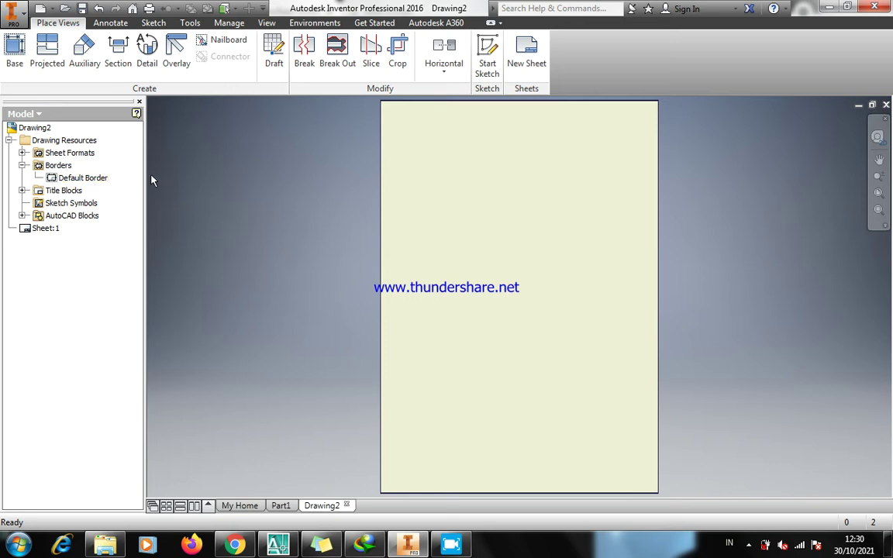
# Define a new zone border with the top, right and bottom sheet margins set to 5
pyautogui.rightClick(62, 167)
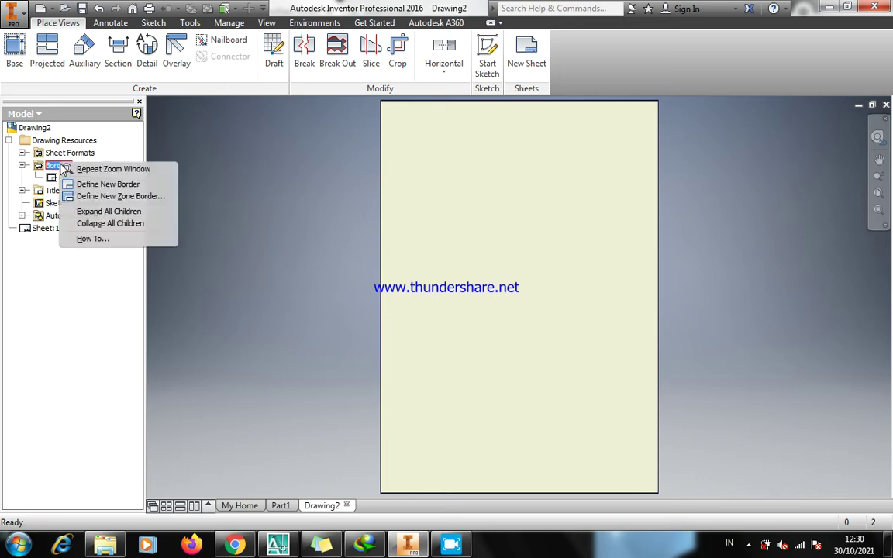
pyautogui.click(95, 197)
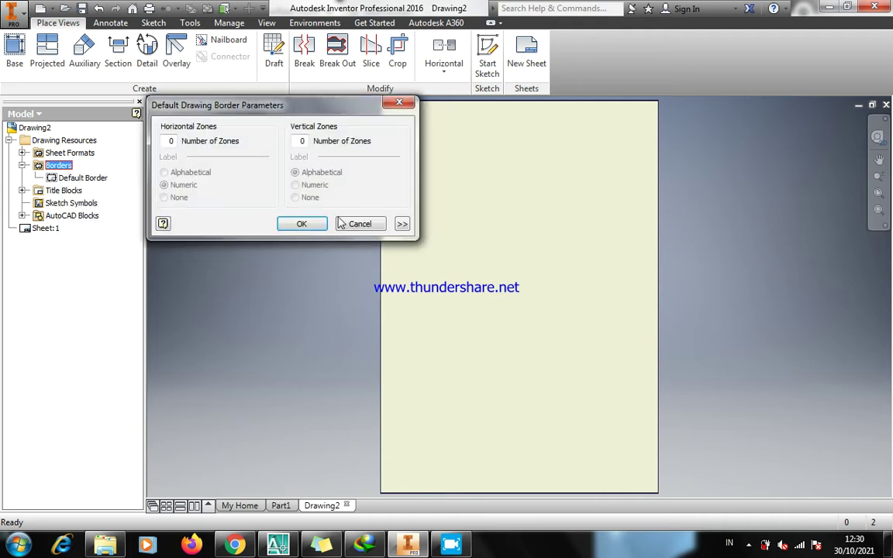
pyautogui.click(403, 224)
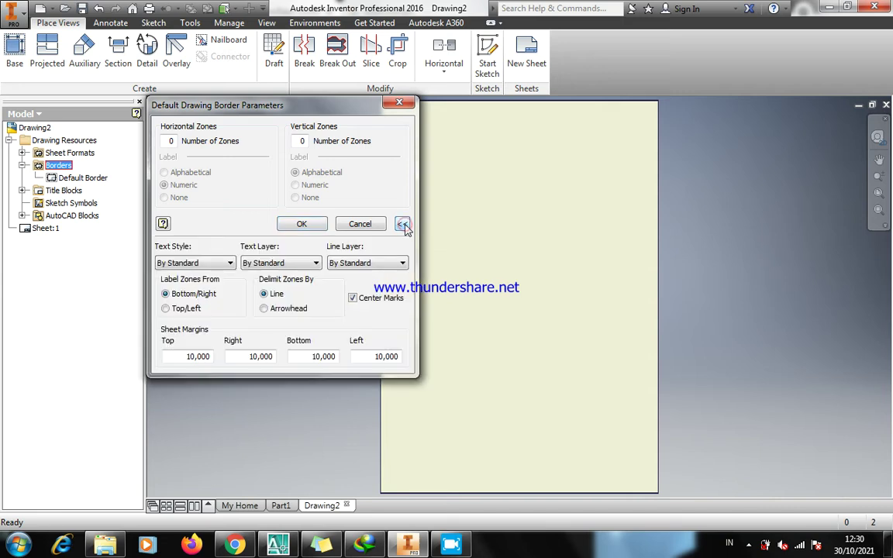
pyautogui.click(180, 357)
pyautogui.moveTo(181, 357); pyautogui.dragTo(211, 356)
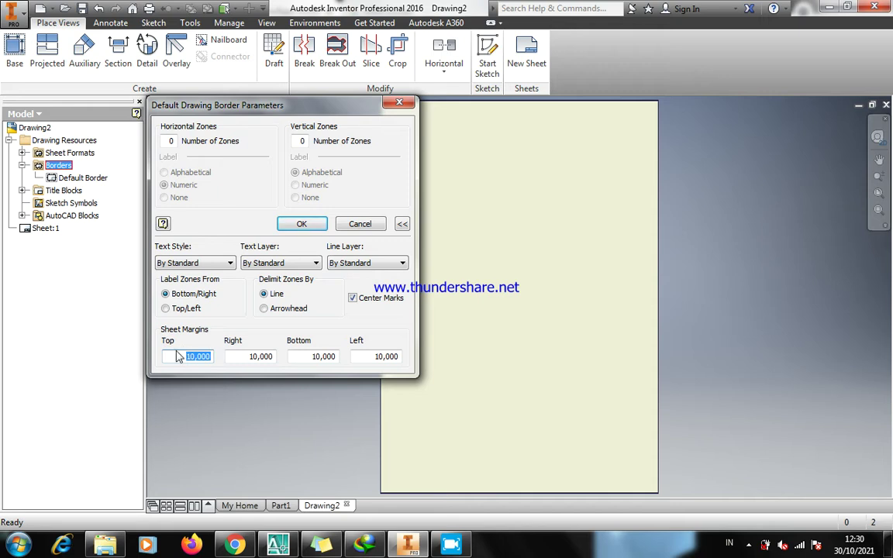
pyautogui.write('5')
pyautogui.press('Tab')
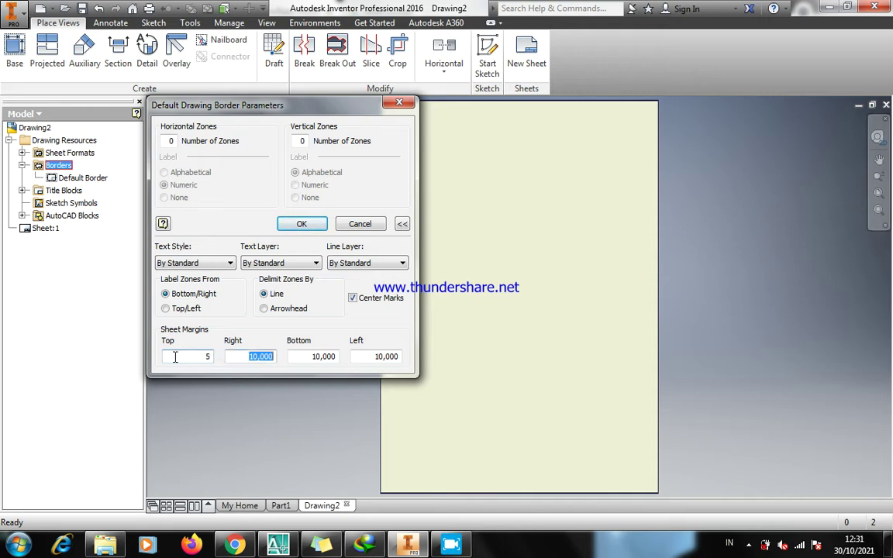
pyautogui.write('5')
pyautogui.press('Tab')
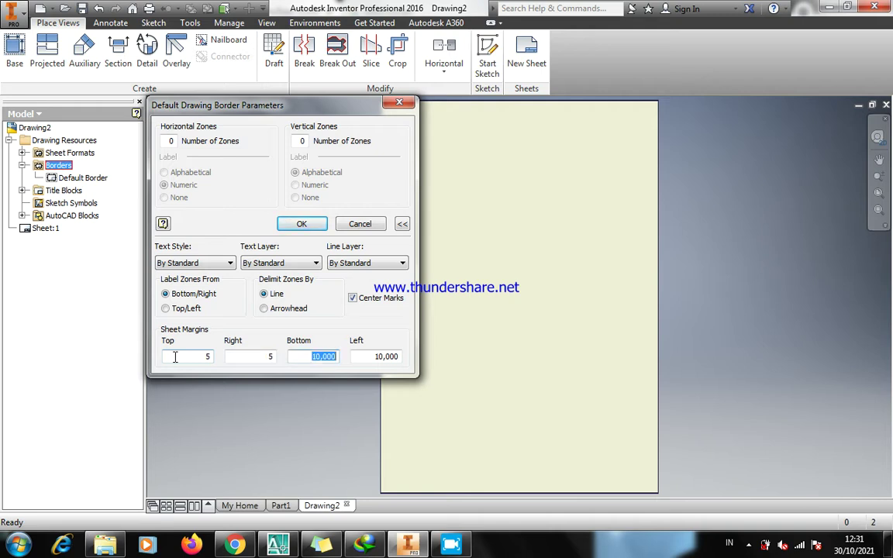
pyautogui.write('5')
pyautogui.press('Tab')
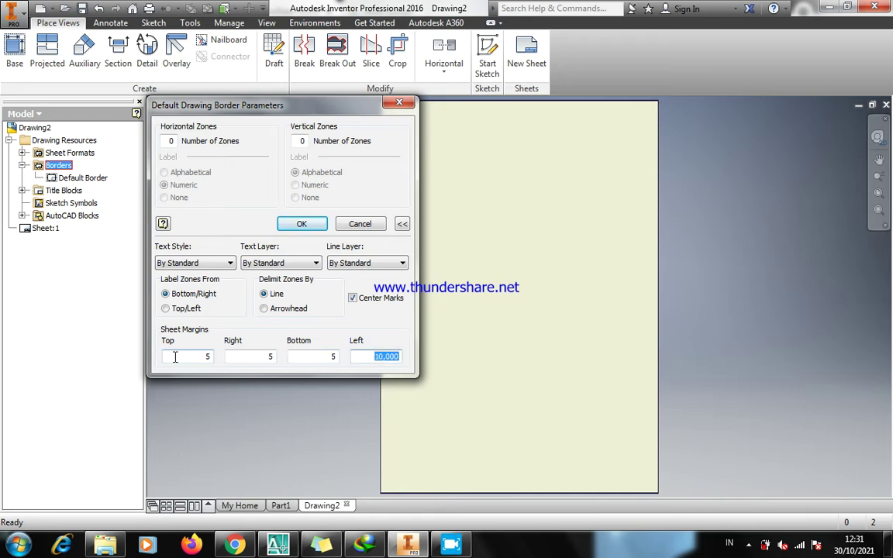
pyautogui.click(301, 223)
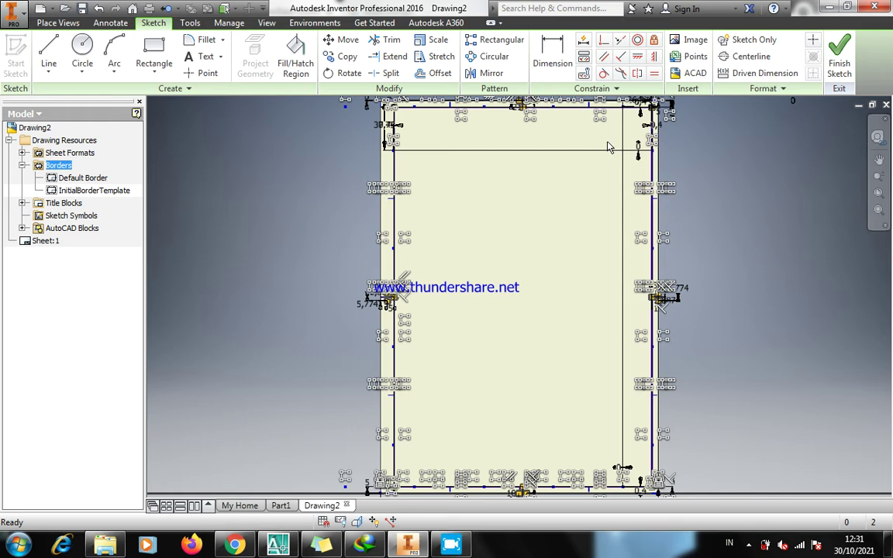
# Finish the border sketch and save the new border as BORDER CUSTOM A4
pyautogui.click(841, 62)
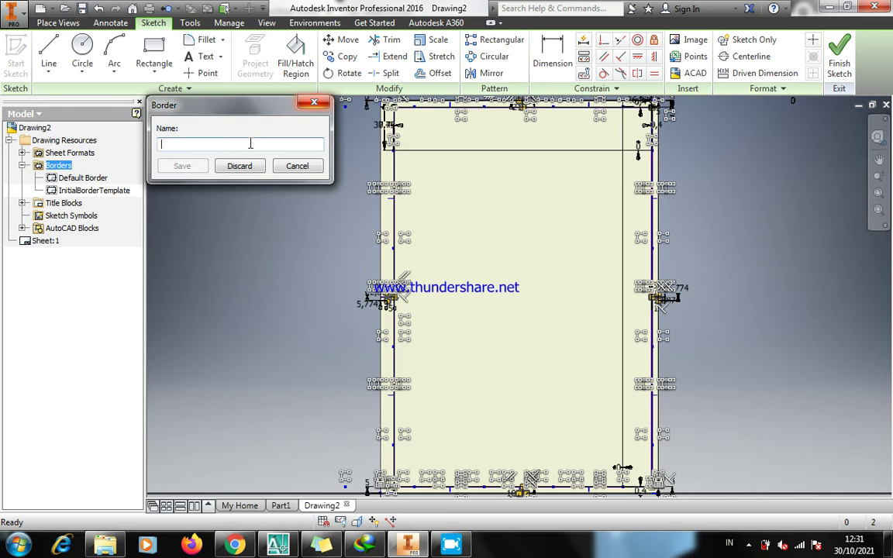
pyautogui.write('BORDER')
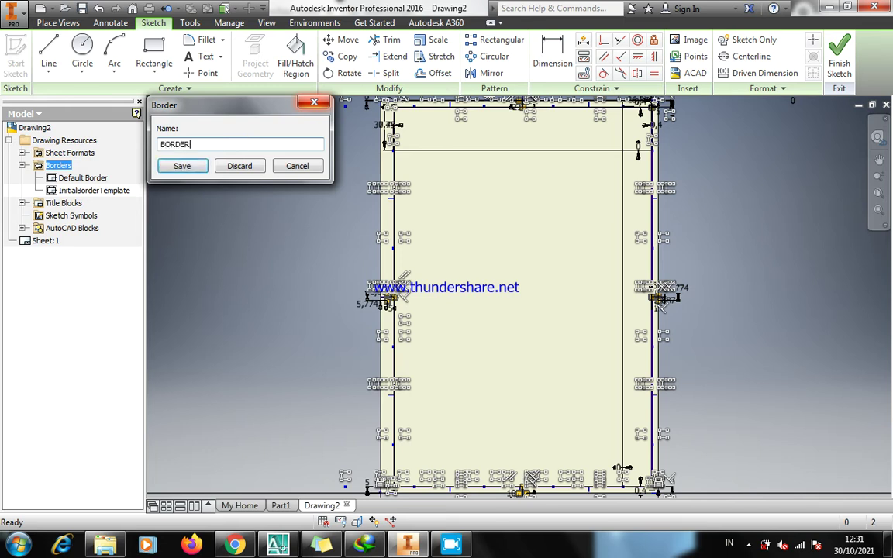
pyautogui.write(' CUSTOM A4')
pyautogui.press('capslock')
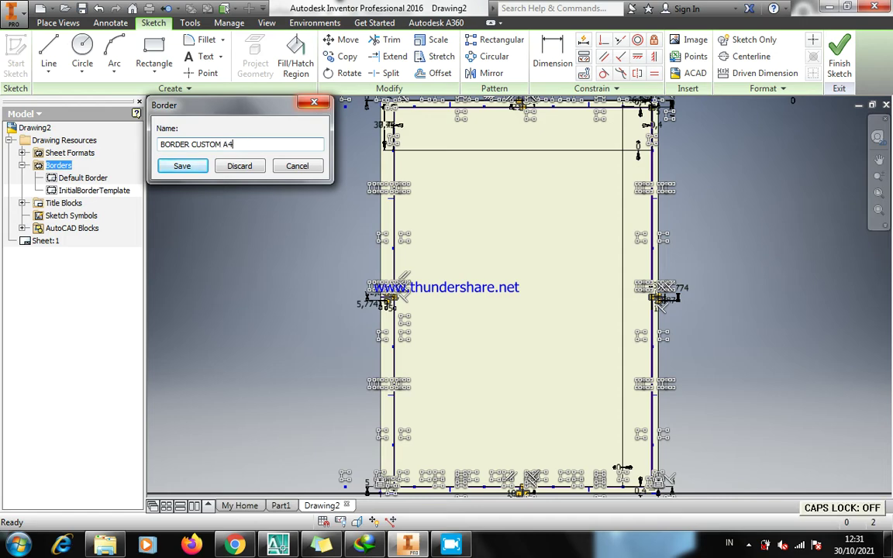
pyautogui.click(184, 166)
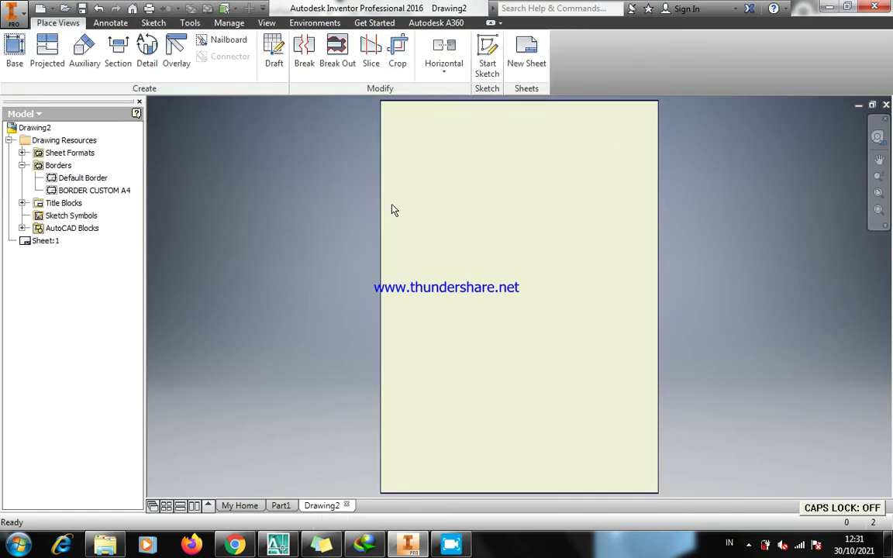
# Insert the BORDER CUSTOM A4 border from the drawing resources onto the sheet
pyautogui.click(69, 217)
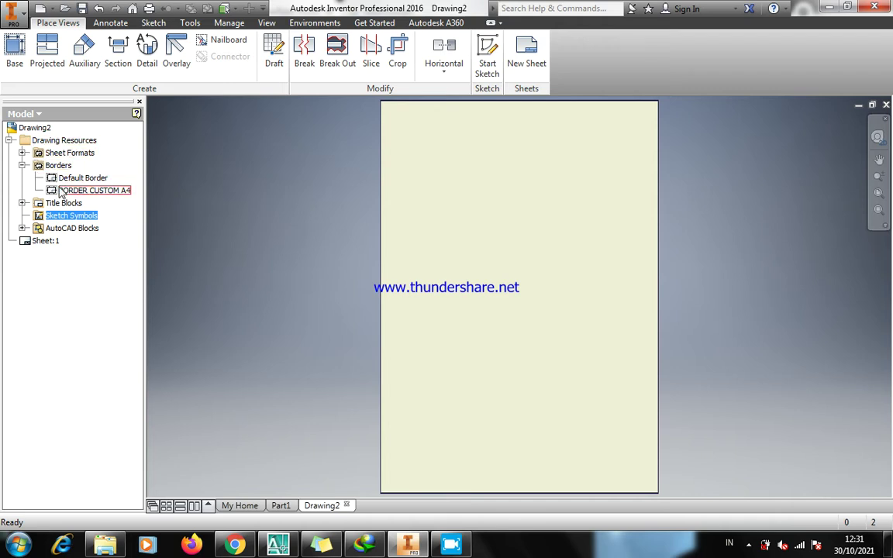
pyautogui.click(93, 190)
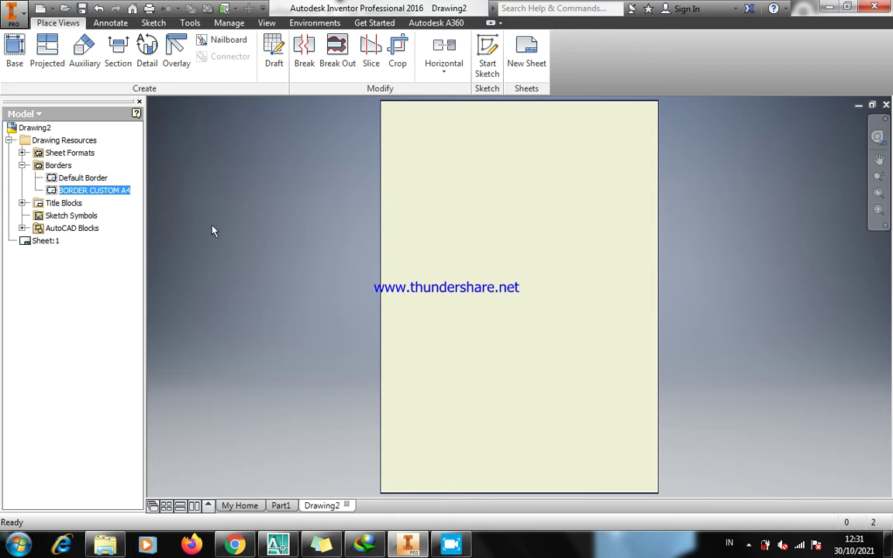
pyautogui.click(256, 227)
pyautogui.rightClick(115, 191)
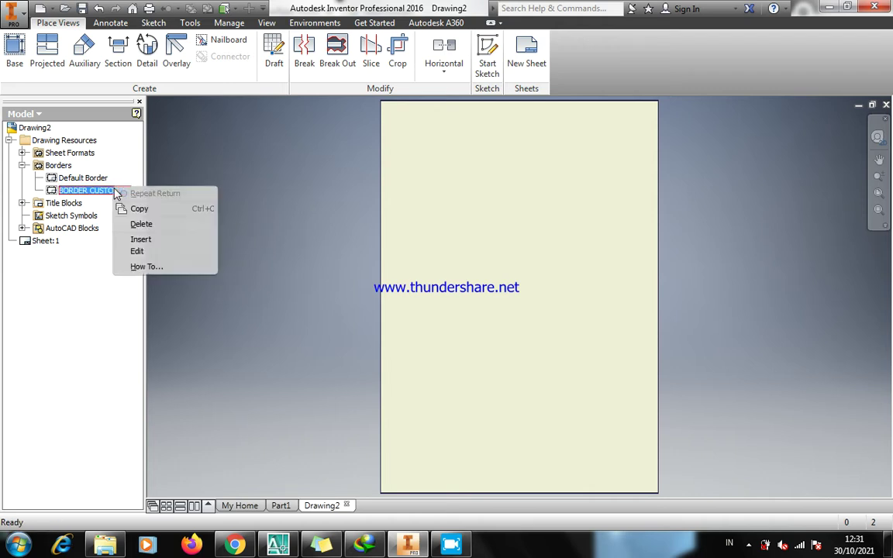
pyautogui.click(147, 240)
pyautogui.click(343, 278)
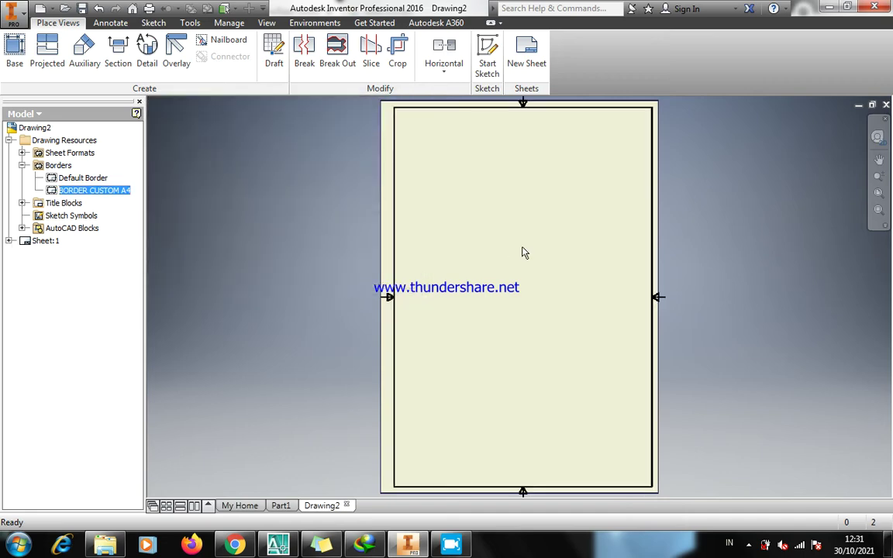
pyautogui.click(307, 244)
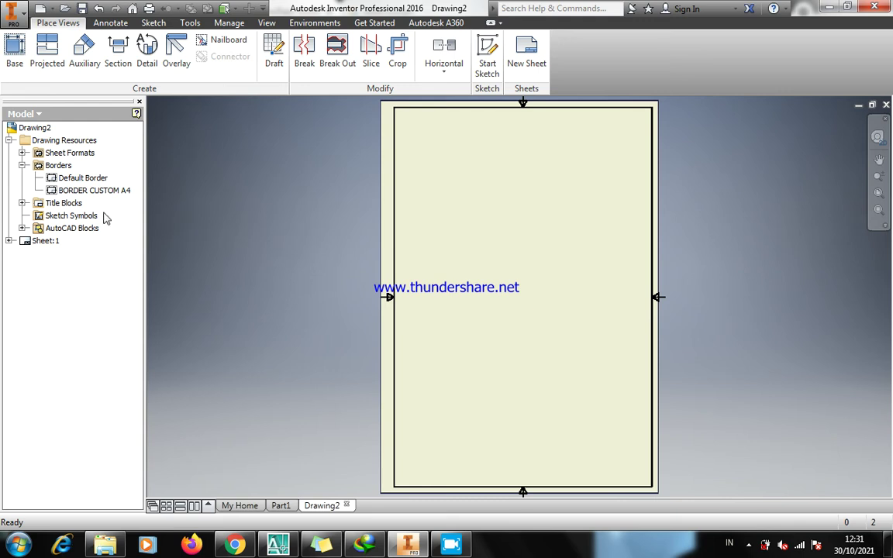
# Try inserting the ISO title block from the drawing resources and undo the insertion
pyautogui.click(23, 203)
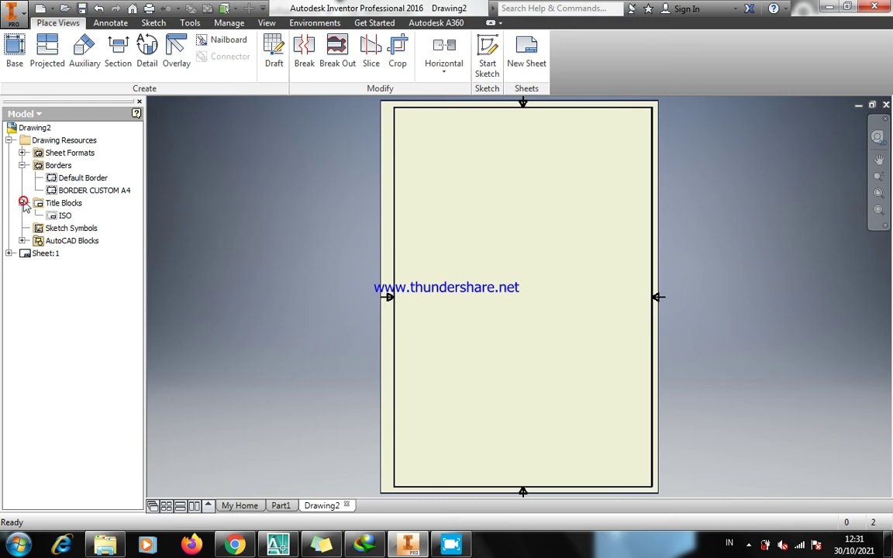
pyautogui.click(213, 231)
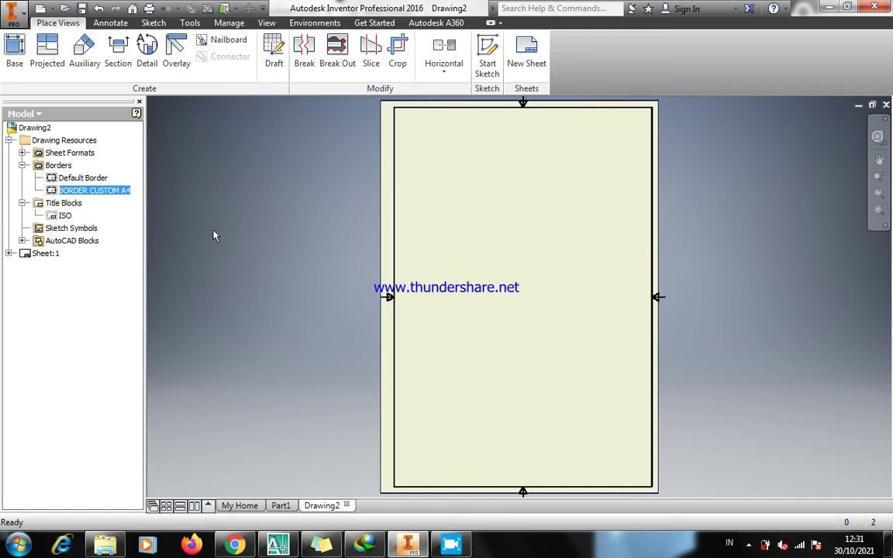
pyautogui.rightClick(60, 216)
pyautogui.click(69, 265)
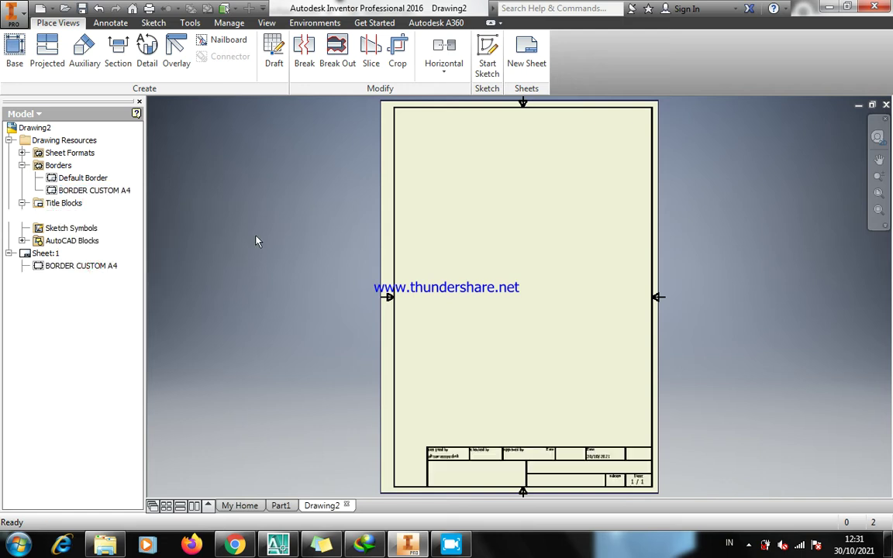
pyautogui.click(505, 293)
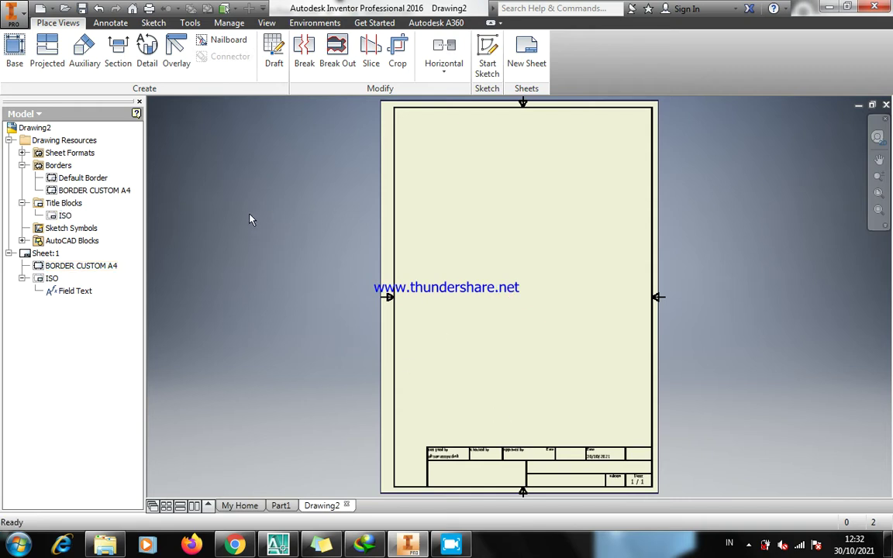
pyautogui.hotkey('ctrl', 'z')
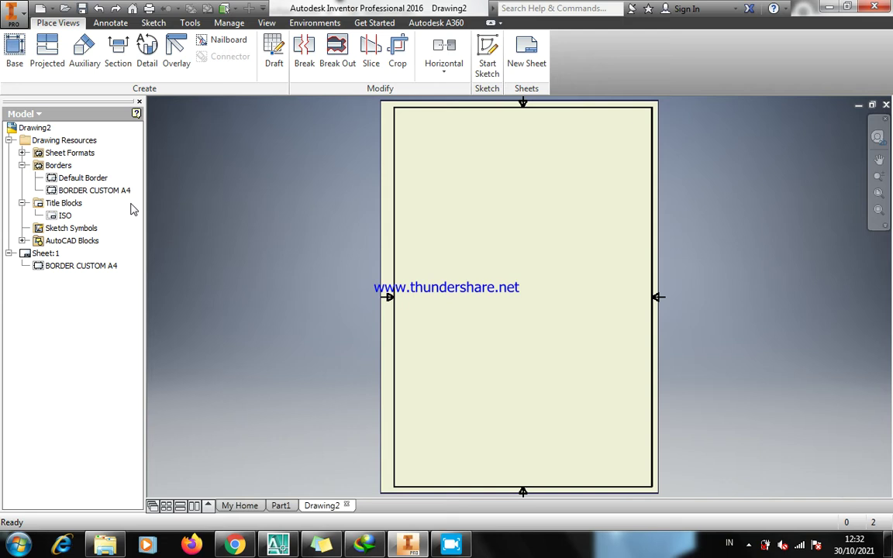
# Insert the ISO title block onto the A4 sheet inside the custom border
pyautogui.click(240, 242)
pyautogui.click(231, 236)
pyautogui.click(265, 265)
pyautogui.click(64, 217)
pyautogui.rightClick(65, 216)
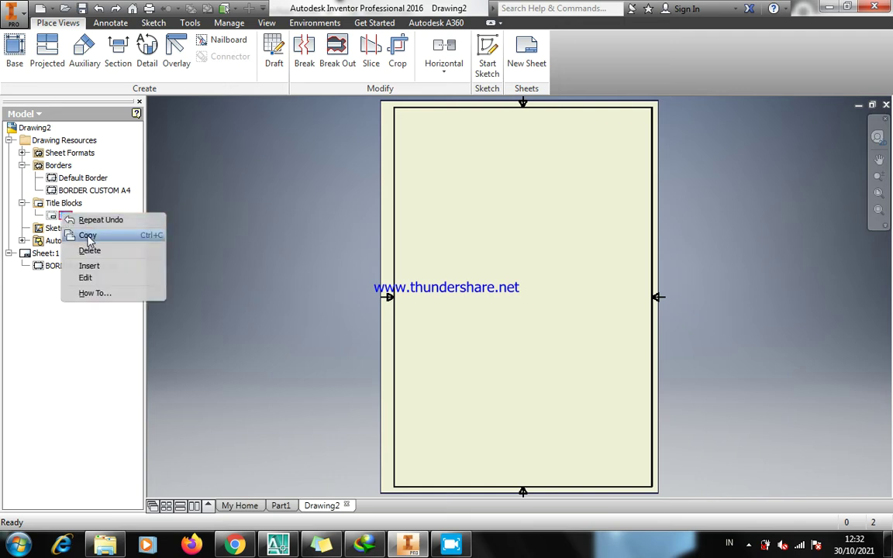
pyautogui.click(101, 262)
pyautogui.click(259, 321)
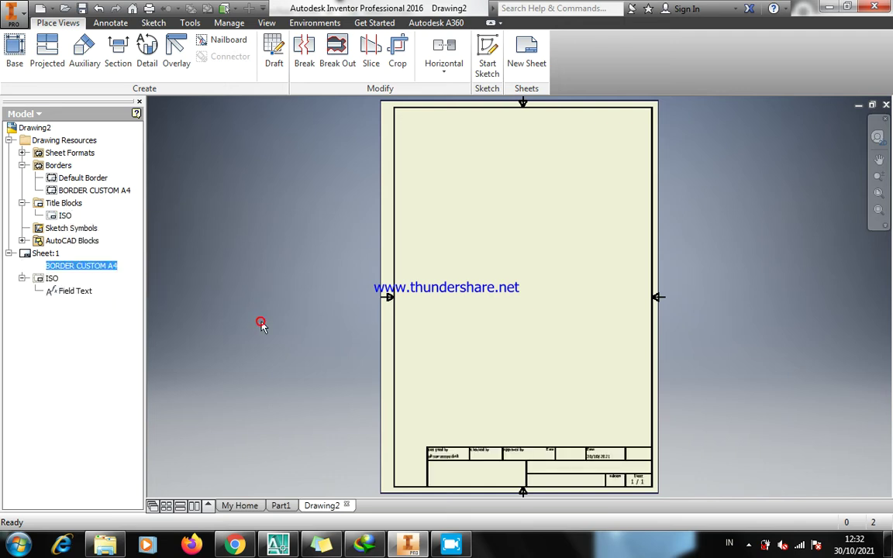
# Examine the title block at the sheet's lower edge up close, then return to the whole sheet
pyautogui.click(265, 277)
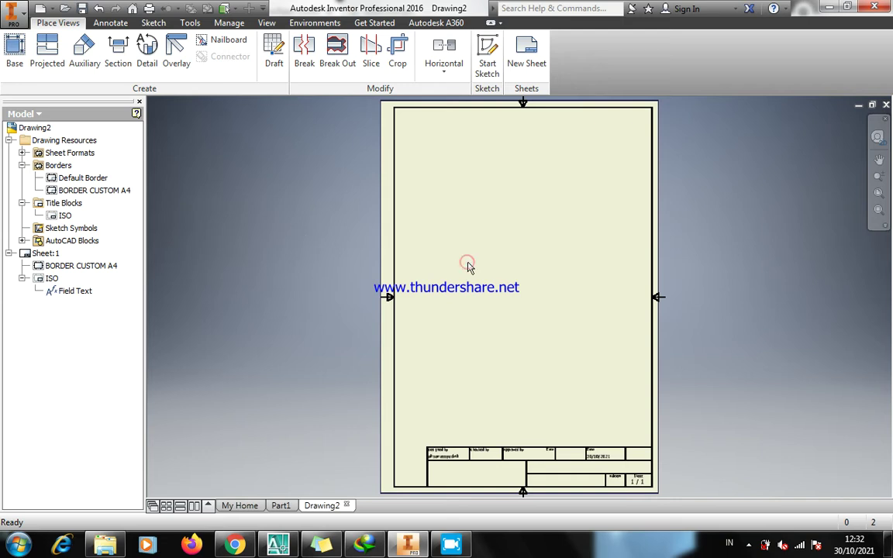
pyautogui.press('z')
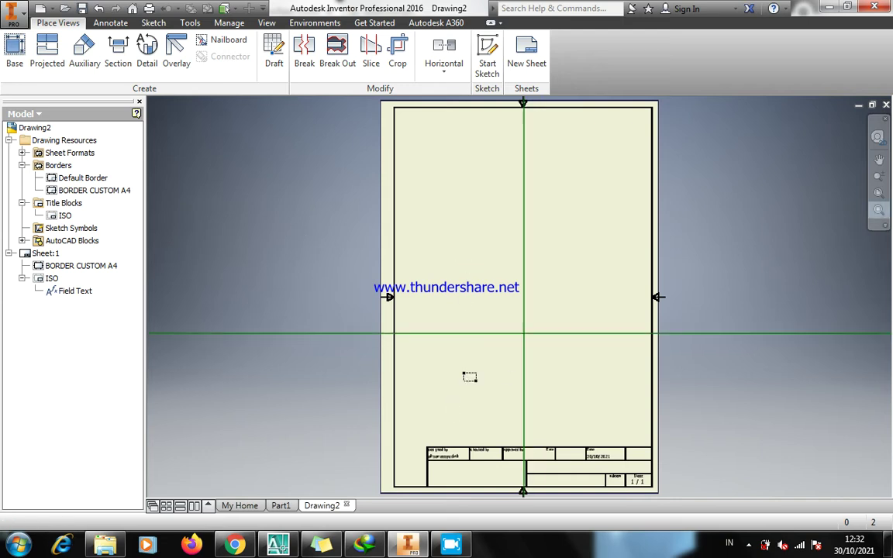
pyautogui.click(408, 412)
pyautogui.click(660, 463)
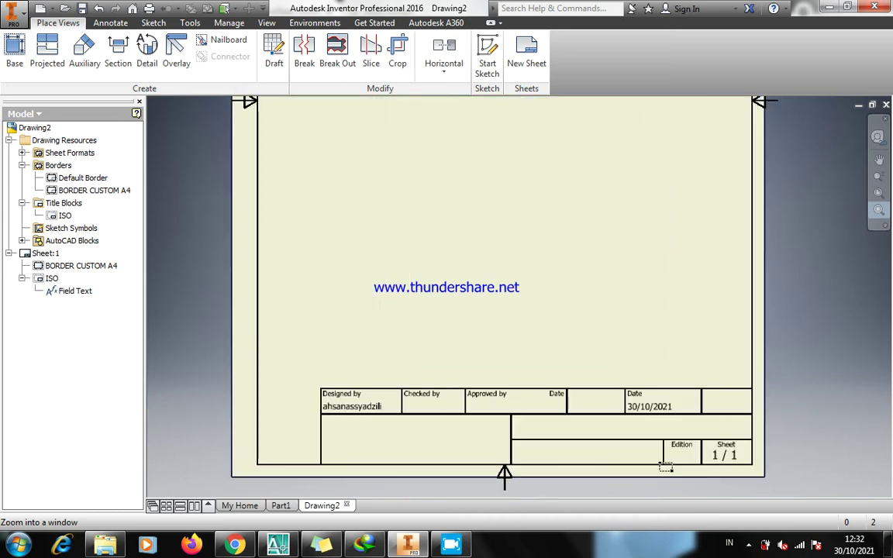
pyautogui.press('Home')
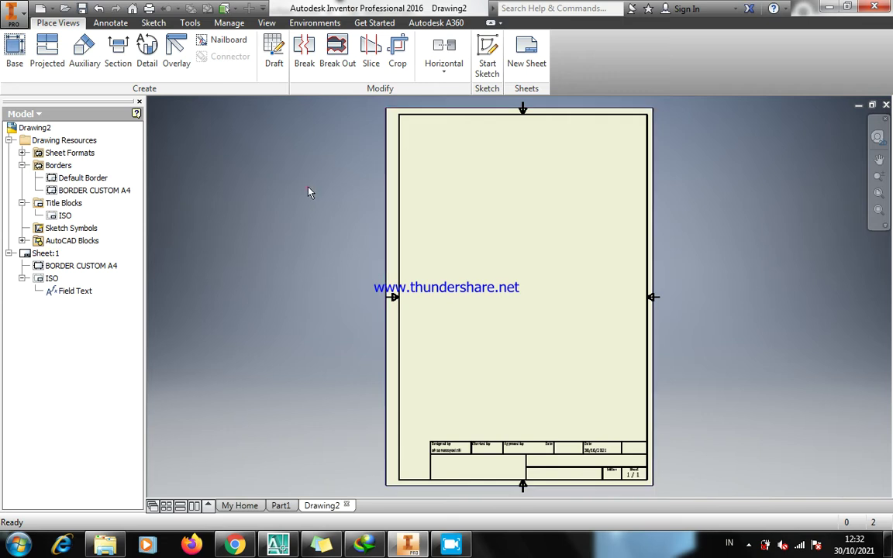
# Open the Style and Standard Editor and display the settings of the Default Standard (ISO)
pyautogui.click(227, 23)
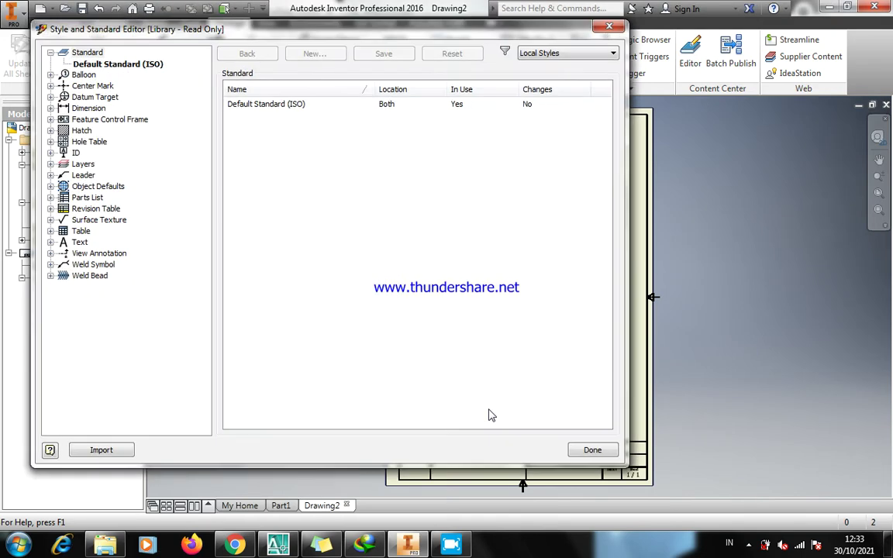
pyautogui.moveTo(361, 31); pyautogui.dragTo(481, 13)
pyautogui.click(203, 45)
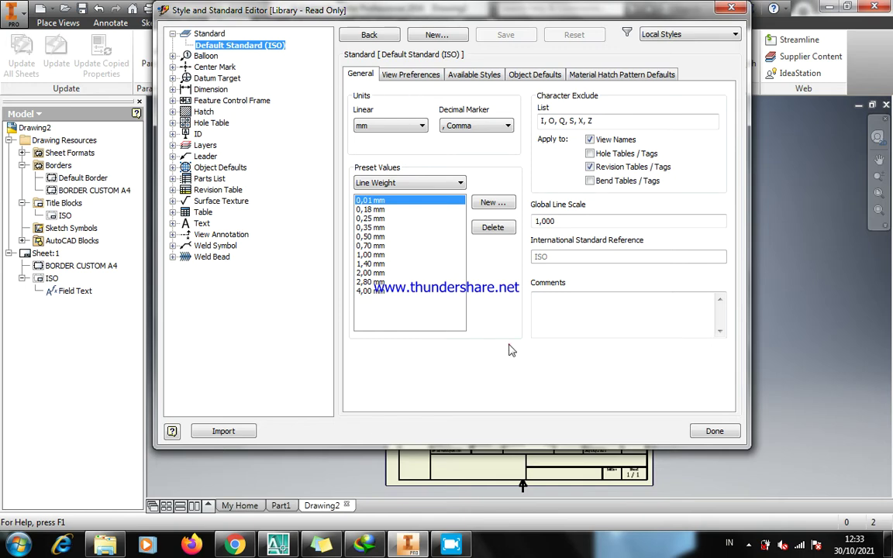
pyautogui.click(308, 92)
pyautogui.click(173, 34)
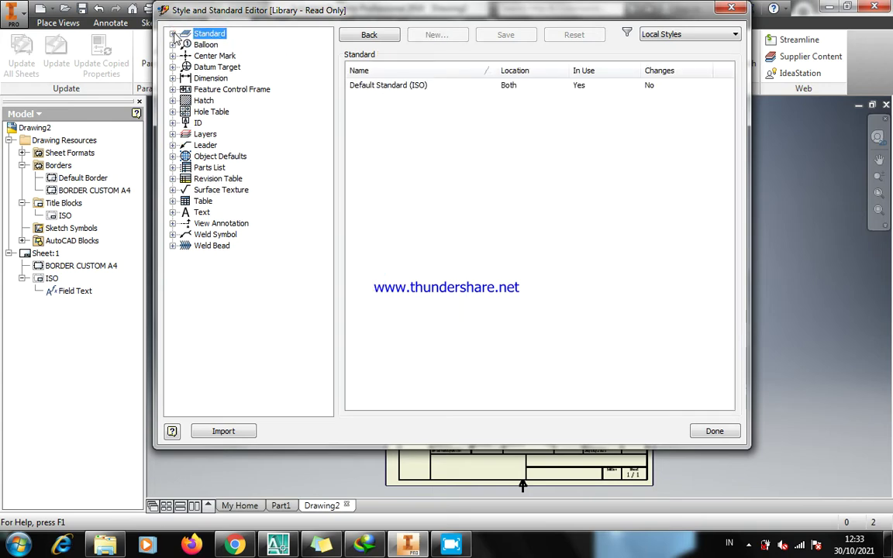
pyautogui.click(173, 34)
pyautogui.click(208, 47)
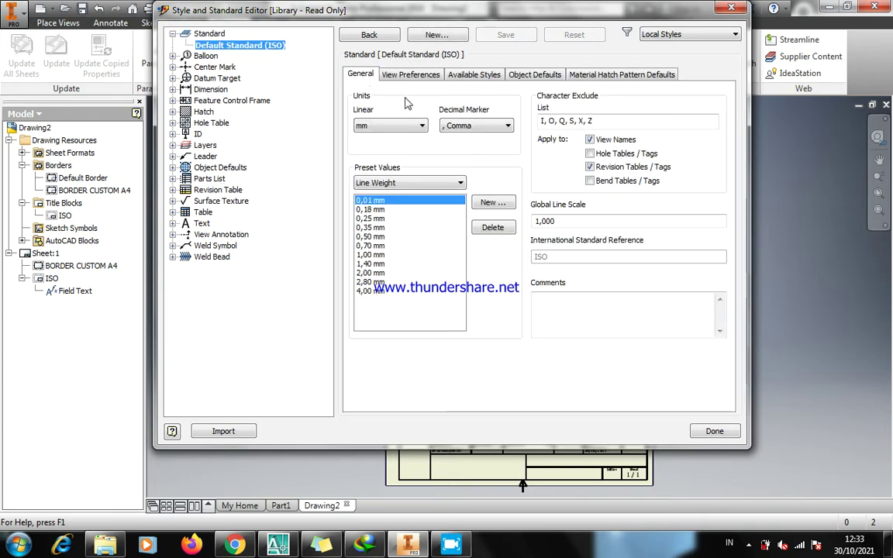
# Review the Default Standard (ISO) general settings, linear units, view preferences and available styles
pyautogui.click(392, 75)
pyautogui.click(454, 77)
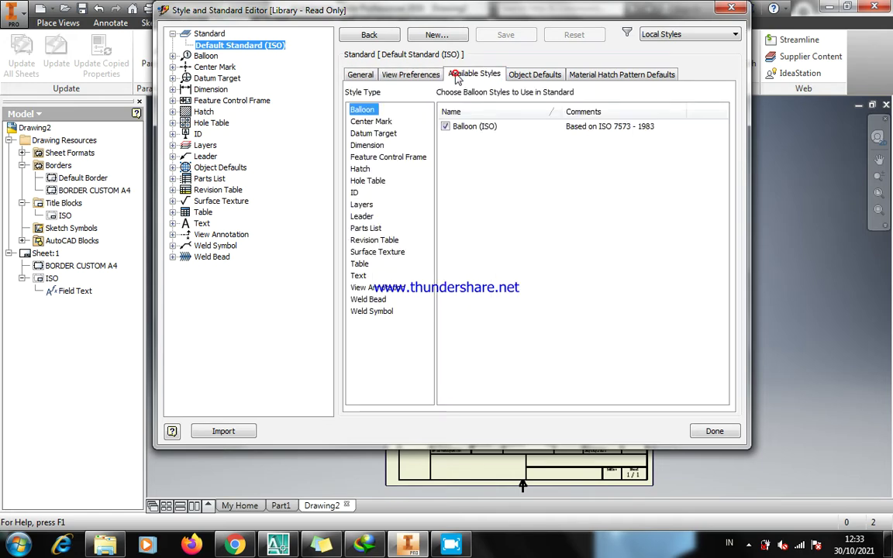
pyautogui.click(380, 74)
pyautogui.click(355, 74)
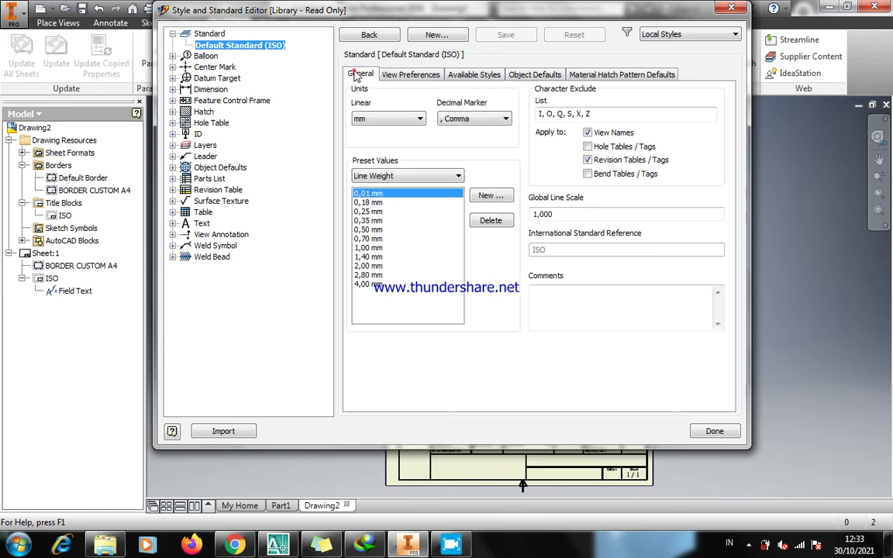
pyautogui.click(404, 74)
pyautogui.click(361, 75)
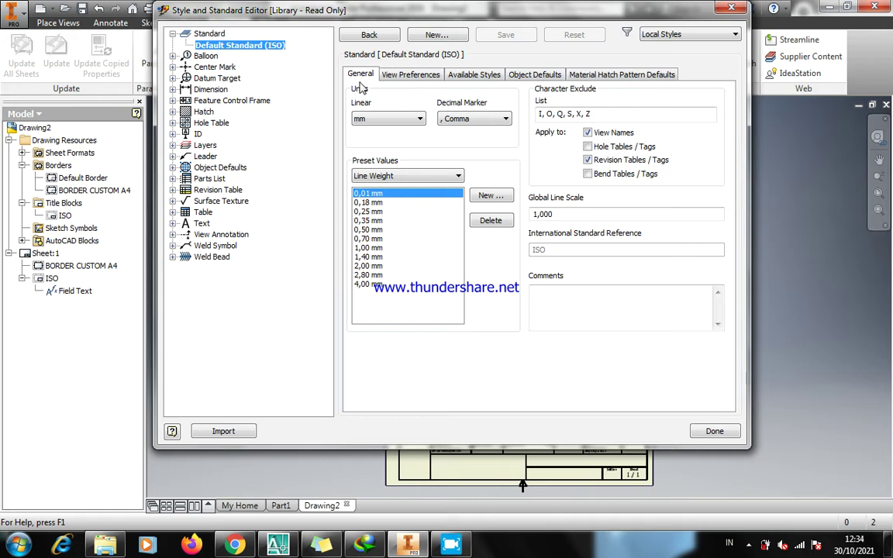
pyautogui.click(405, 90)
pyautogui.click(288, 78)
pyautogui.click(214, 77)
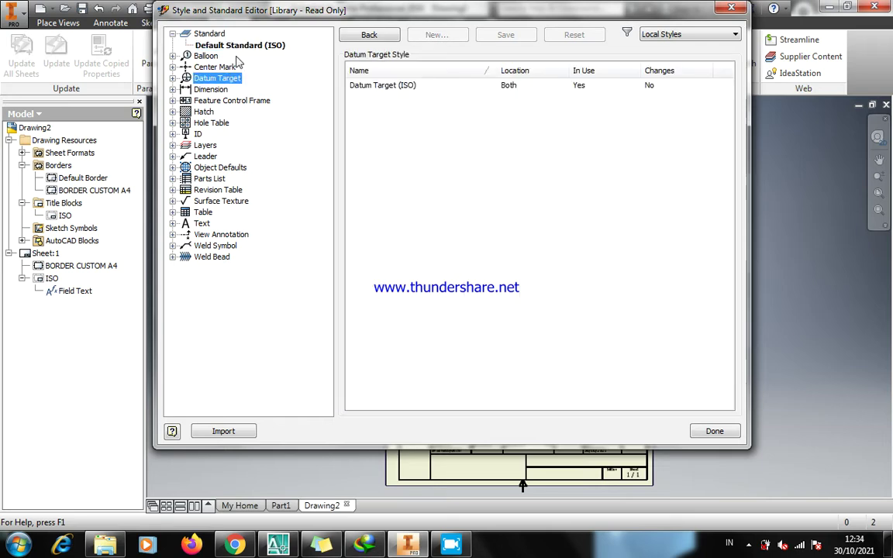
pyautogui.click(219, 45)
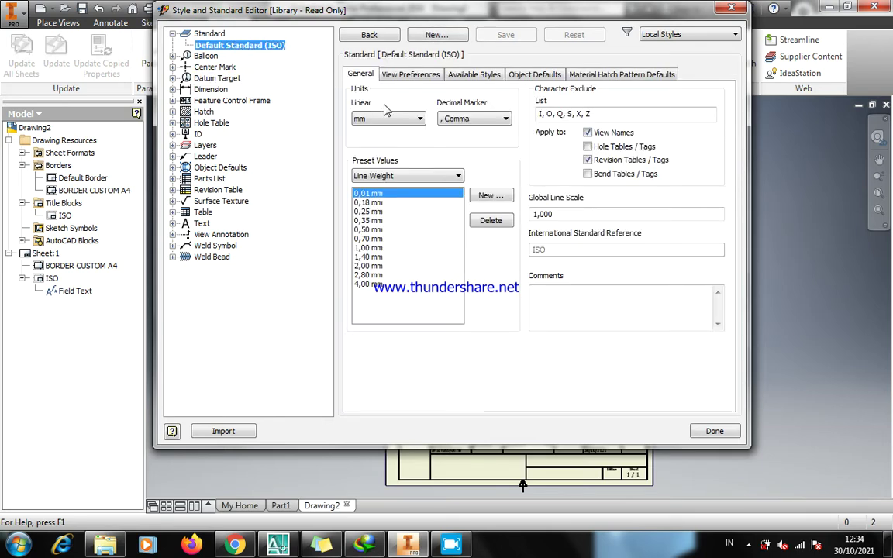
pyautogui.click(404, 120)
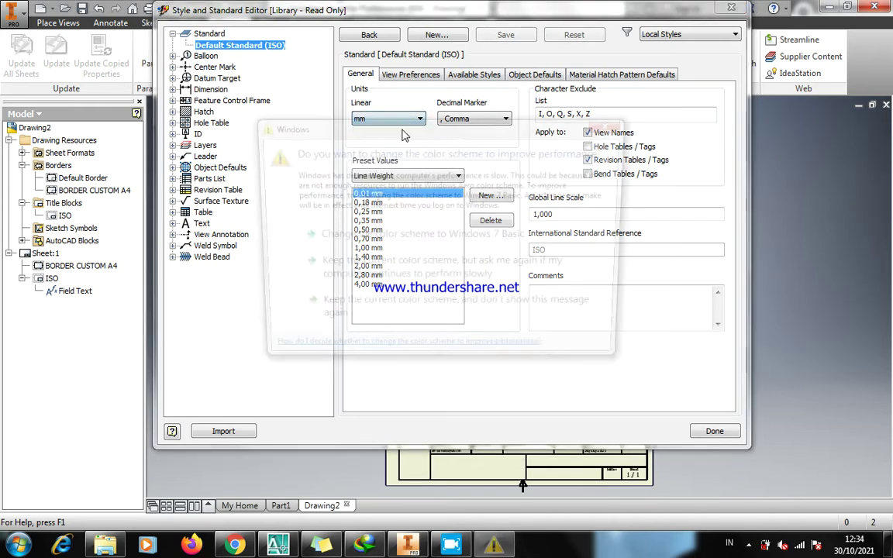
pyautogui.click(623, 123)
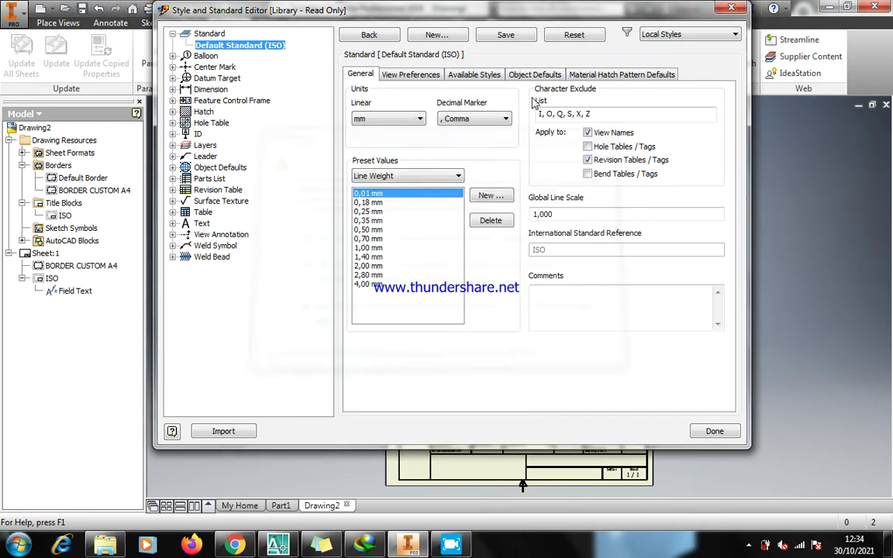
# Set the projection type of the Default Standard (ISO) to Third Angle and save the standard
pyautogui.click(392, 73)
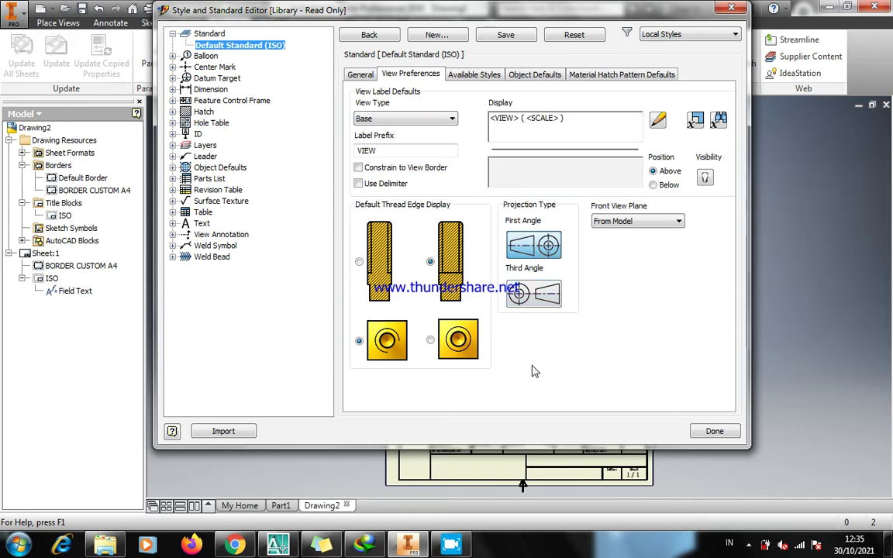
pyautogui.click(549, 303)
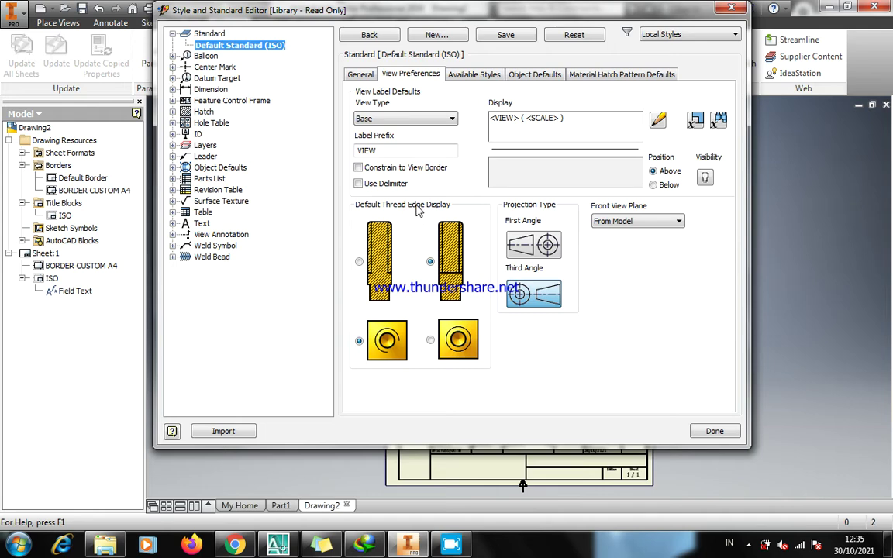
pyautogui.click(429, 262)
pyautogui.click(358, 342)
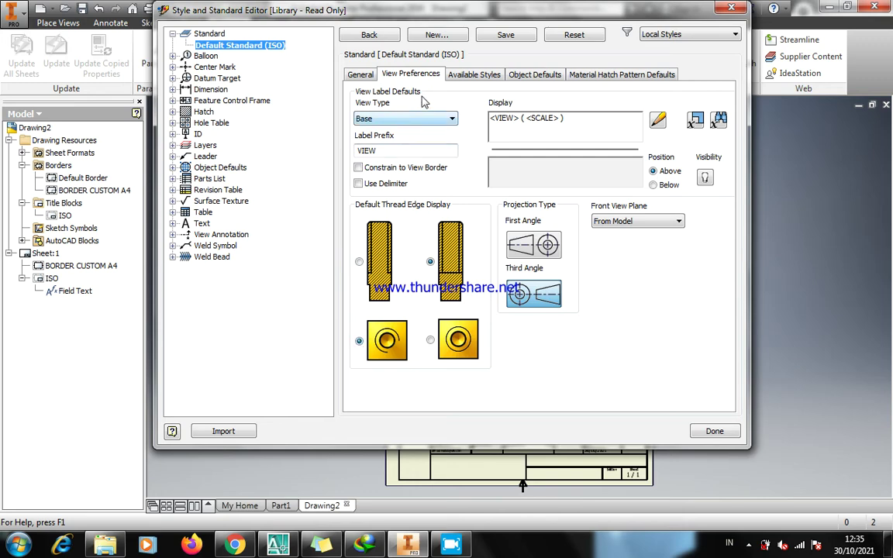
pyautogui.click(504, 35)
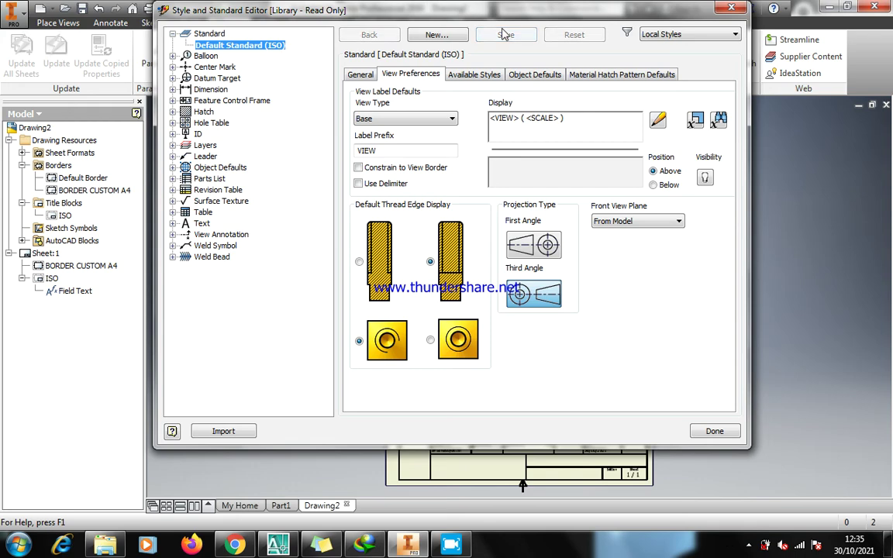
# Open the Default (ISO) dimension style for editing in the Style and Standard Editor
pyautogui.click(461, 75)
pyautogui.click(411, 74)
pyautogui.click(172, 90)
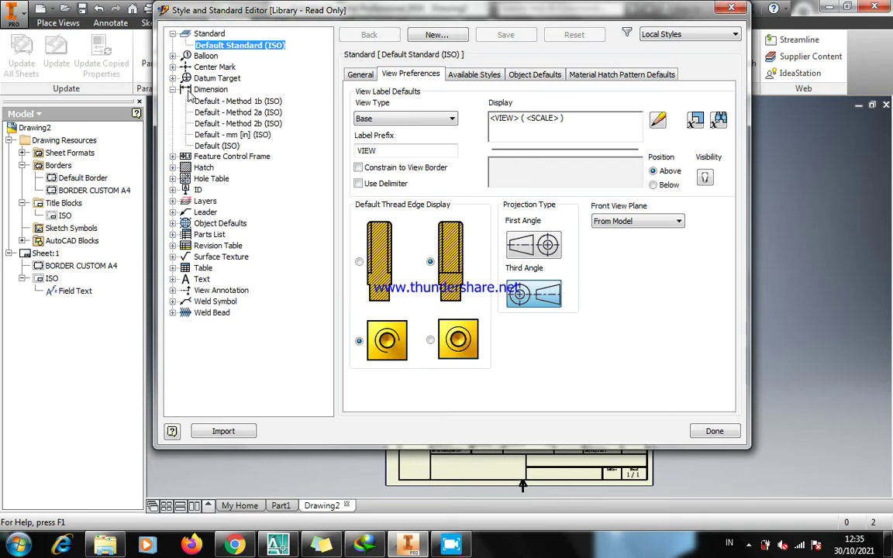
pyautogui.click(188, 91)
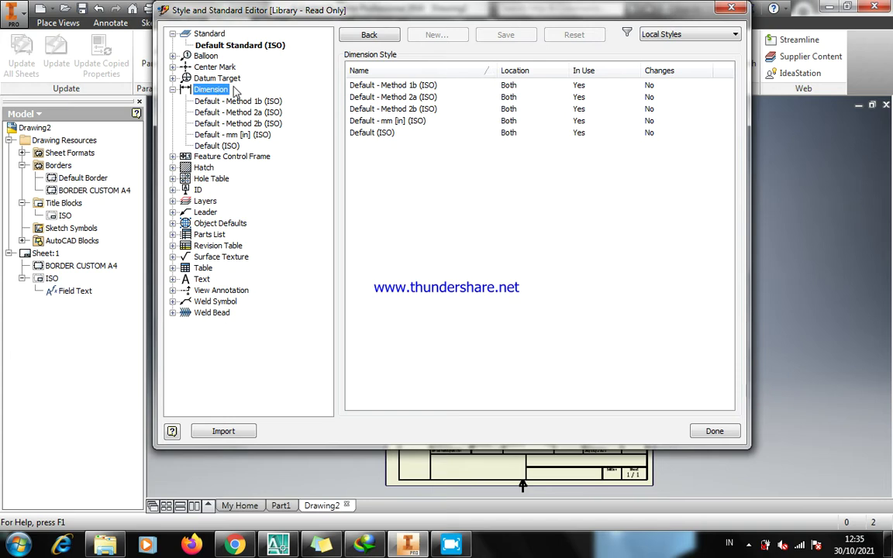
pyautogui.click(469, 205)
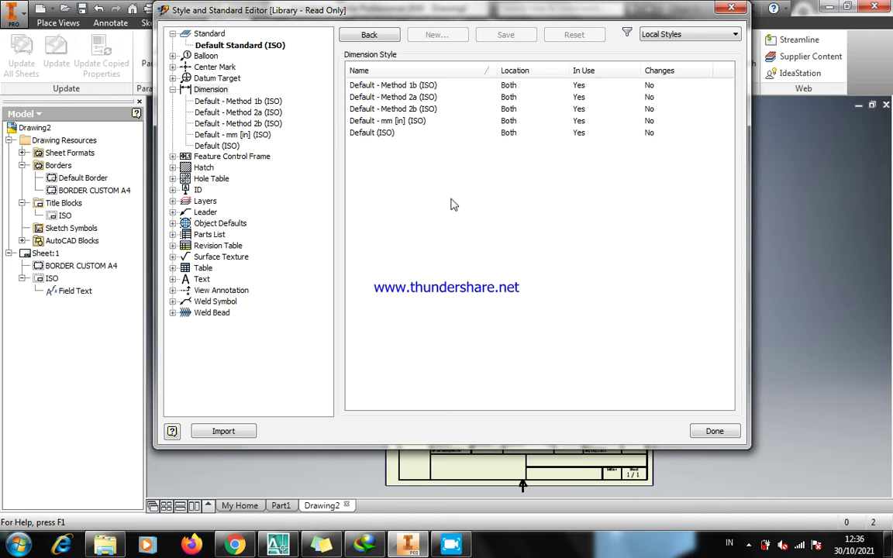
pyautogui.click(210, 89)
pyautogui.click(219, 146)
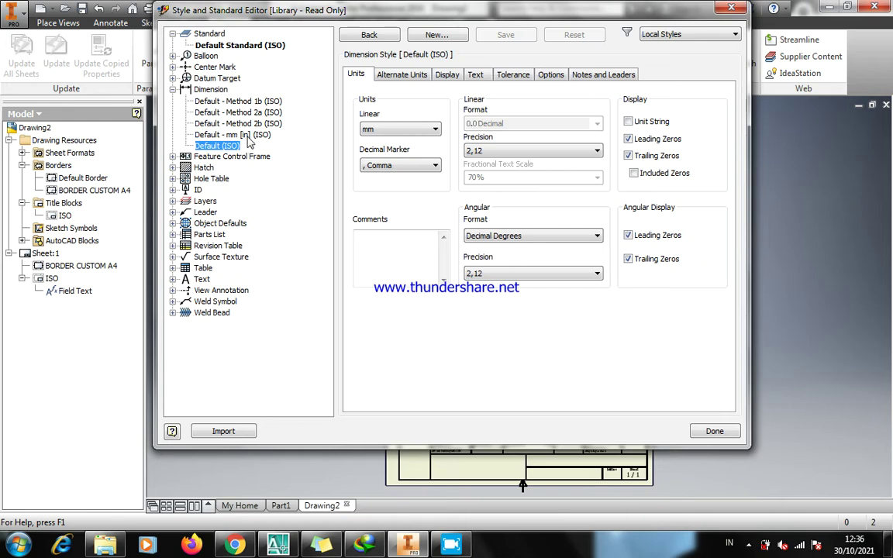
pyautogui.click(247, 135)
pyautogui.click(225, 146)
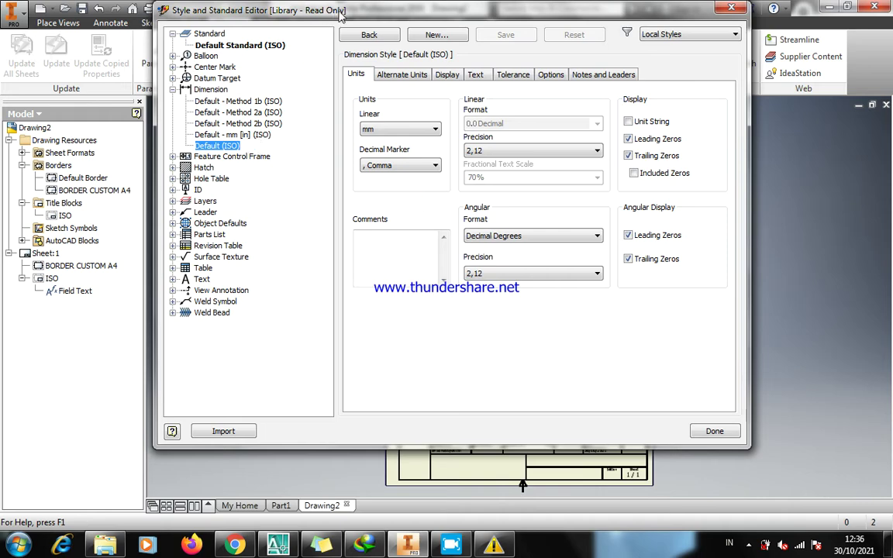
pyautogui.moveTo(345, 14); pyautogui.dragTo(393, 74)
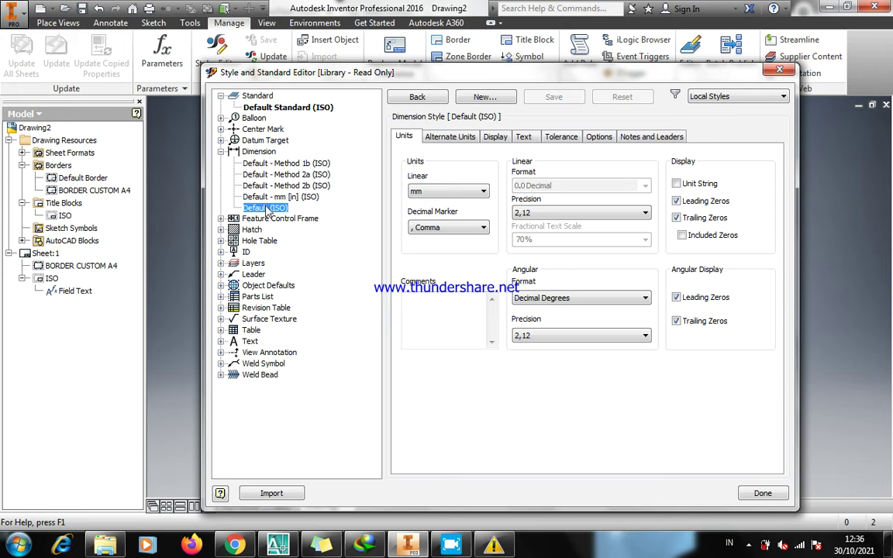
# Set both the linear and the angular precision of the Default (ISO) dimension style to 0
pyautogui.click(408, 137)
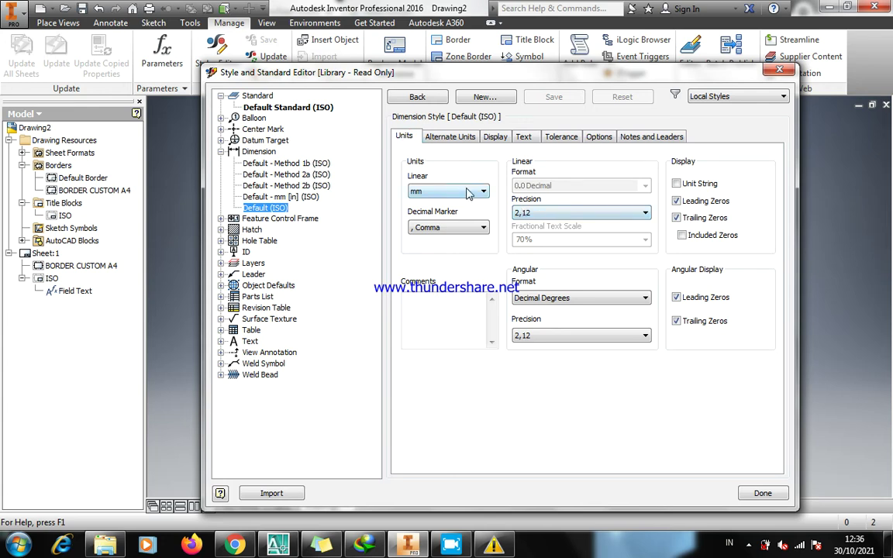
pyautogui.click(555, 212)
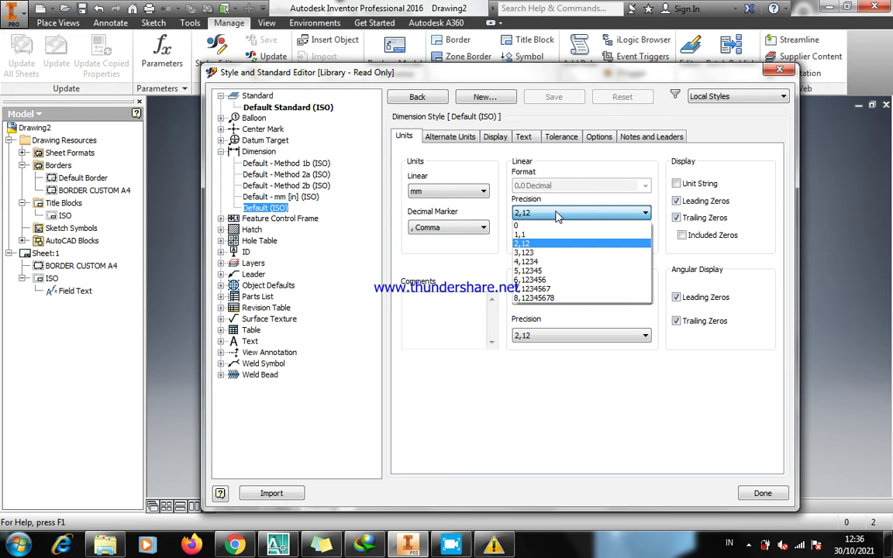
pyautogui.click(563, 225)
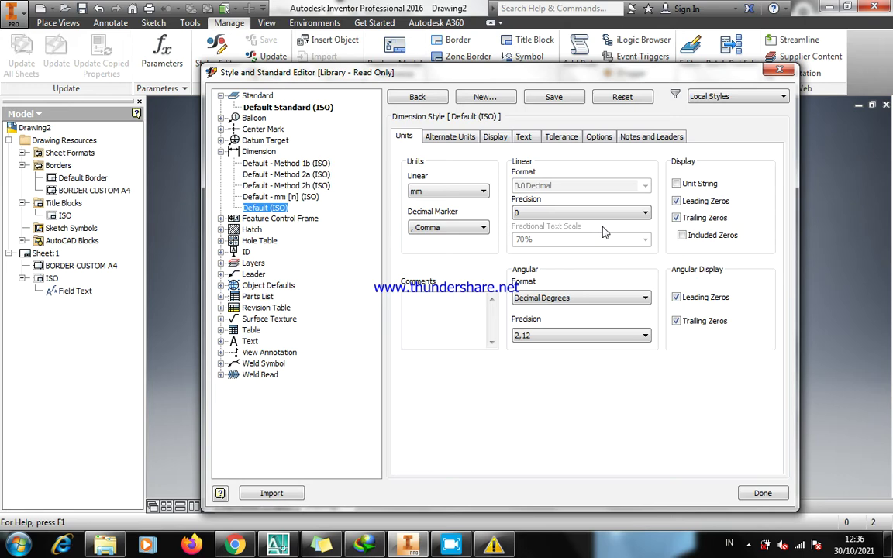
pyautogui.click(555, 335)
pyautogui.click(537, 349)
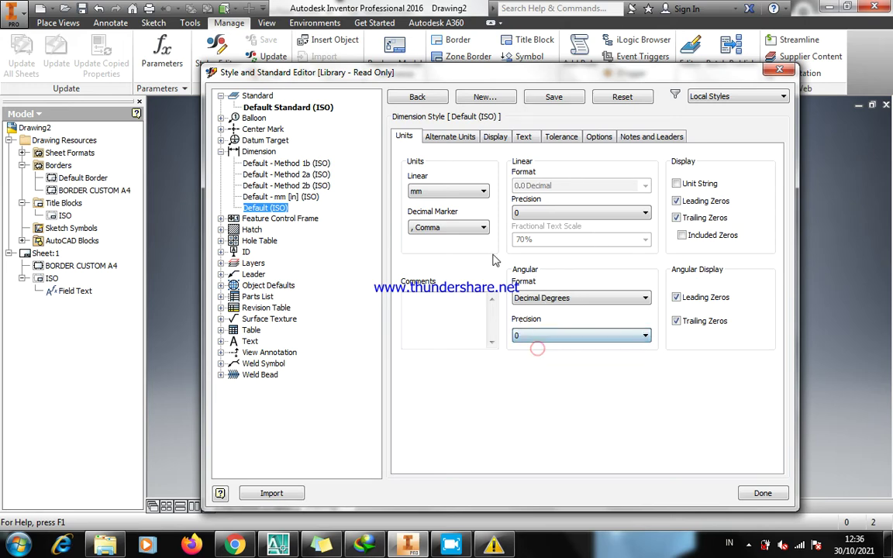
# Choose text above the dimension line as the horizontal linear text orientation of the Default (ISO) dimension style
pyautogui.click(522, 138)
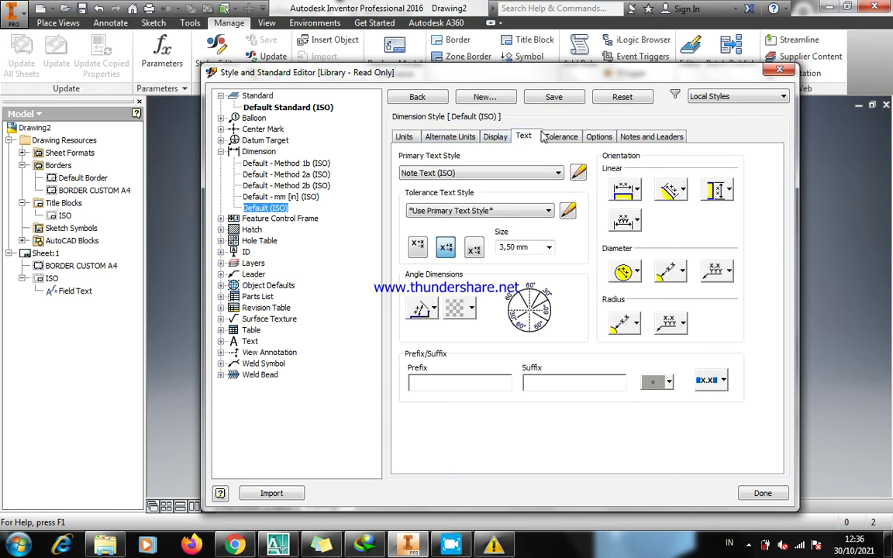
pyautogui.click(495, 137)
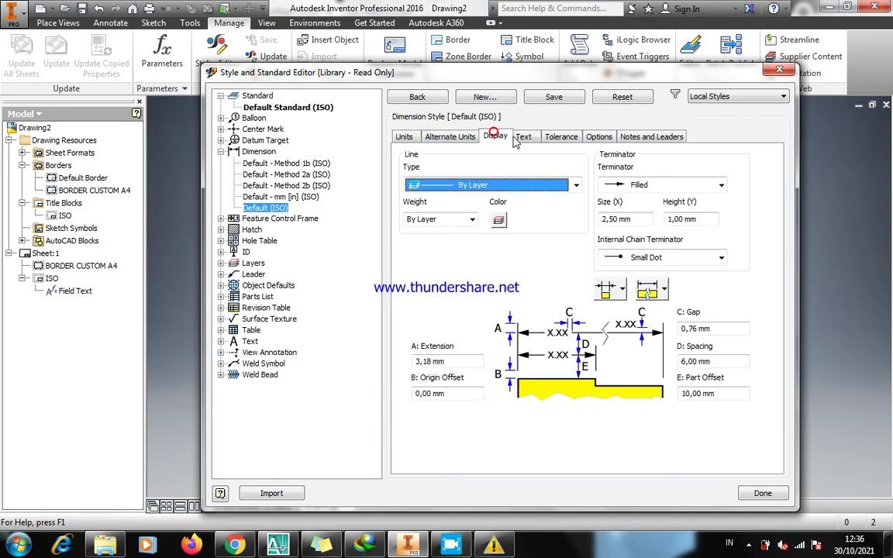
pyautogui.click(524, 137)
pyautogui.click(403, 137)
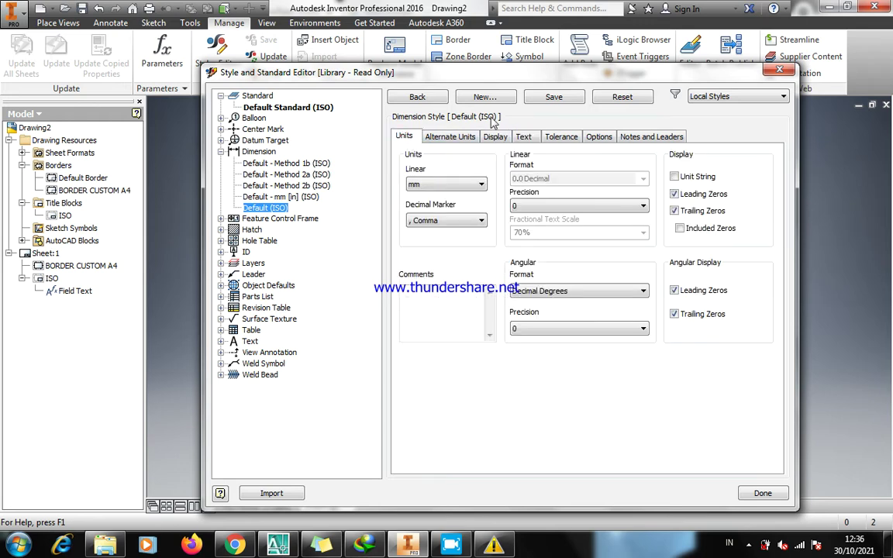
pyautogui.click(525, 137)
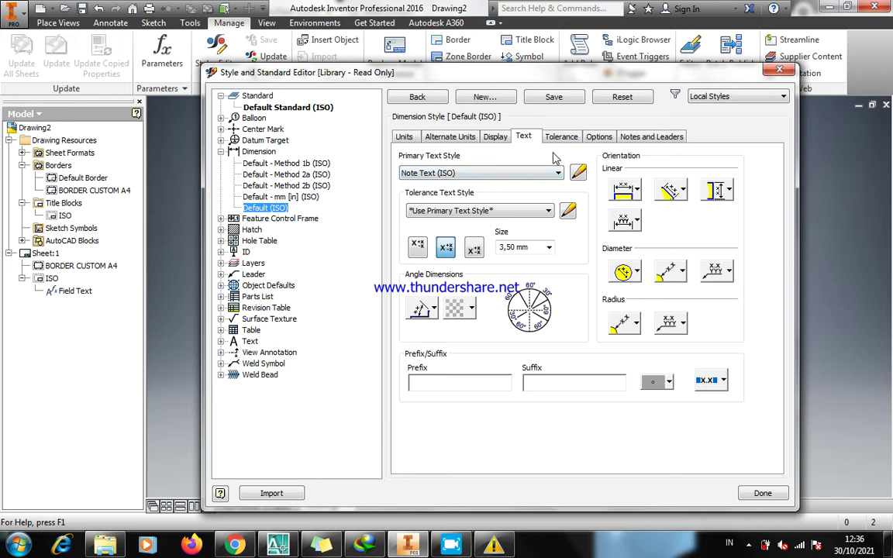
pyautogui.click(636, 192)
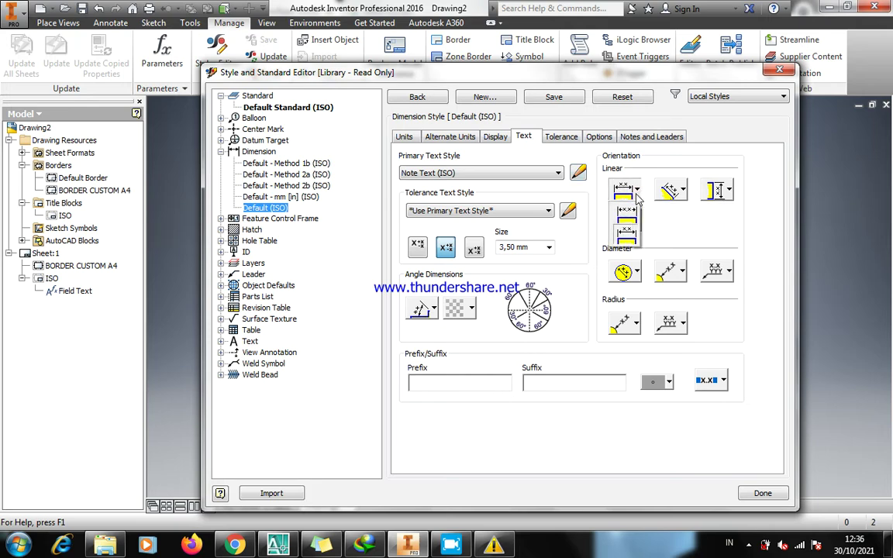
pyautogui.click(628, 235)
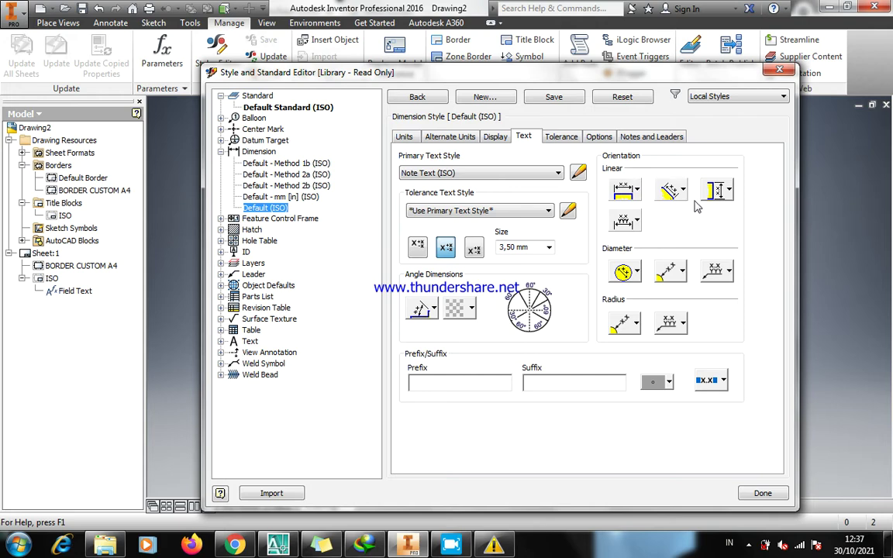
# Choose aligned text above the dimension line as the text orientation for vertical linear dimensions and for angle dimensions
pyautogui.click(720, 192)
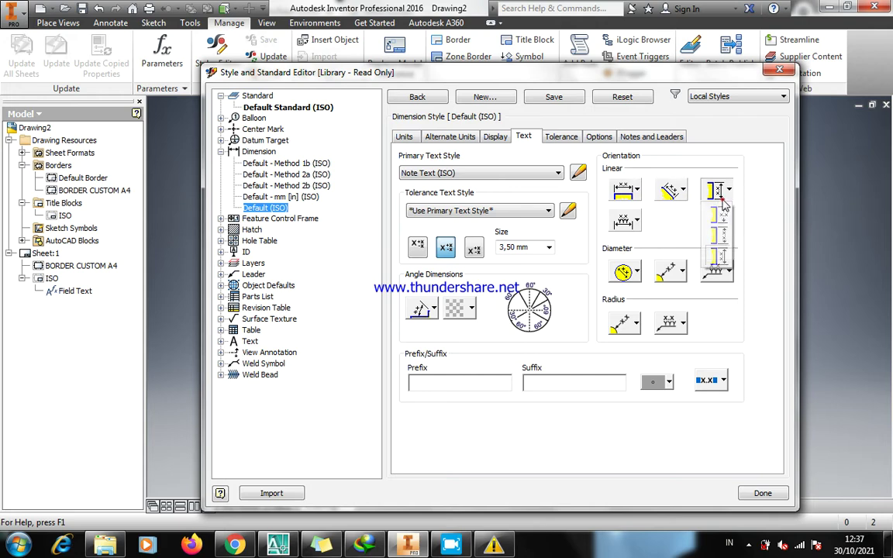
pyautogui.click(721, 255)
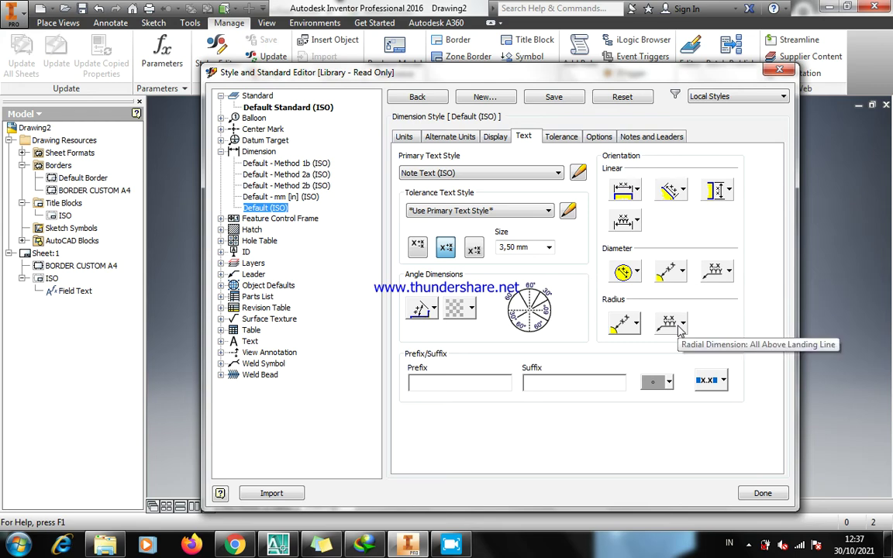
pyautogui.click(430, 308)
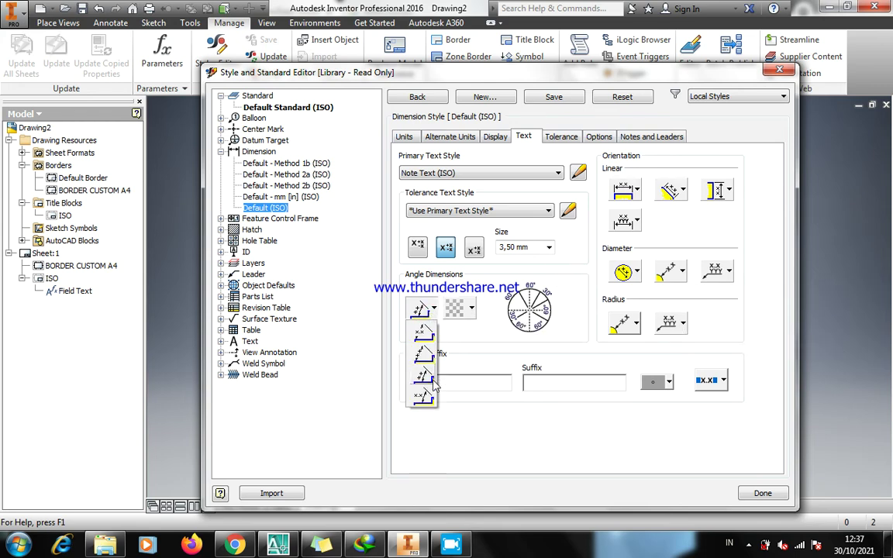
pyautogui.click(431, 379)
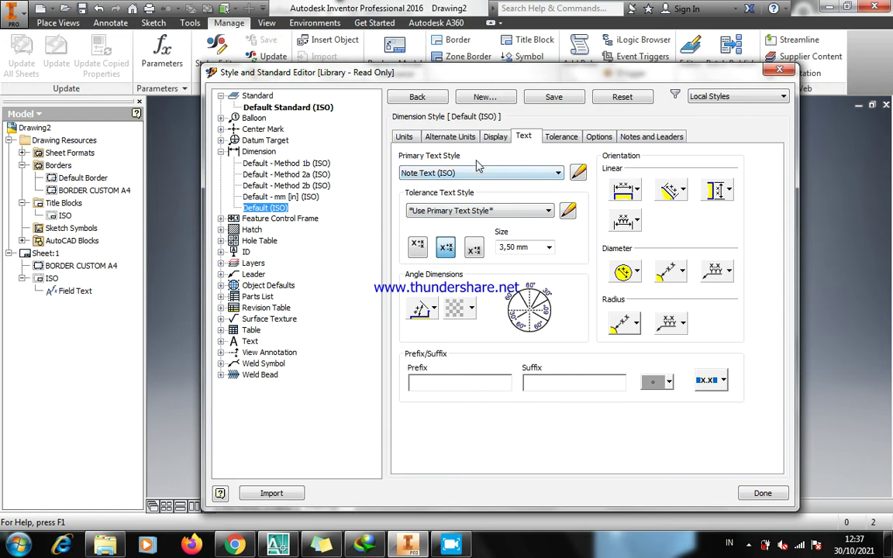
# Set the leader text alignment of the Default (ISO) dimension style's notes and leaders to All Above Landing Line and save the style
pyautogui.click(562, 136)
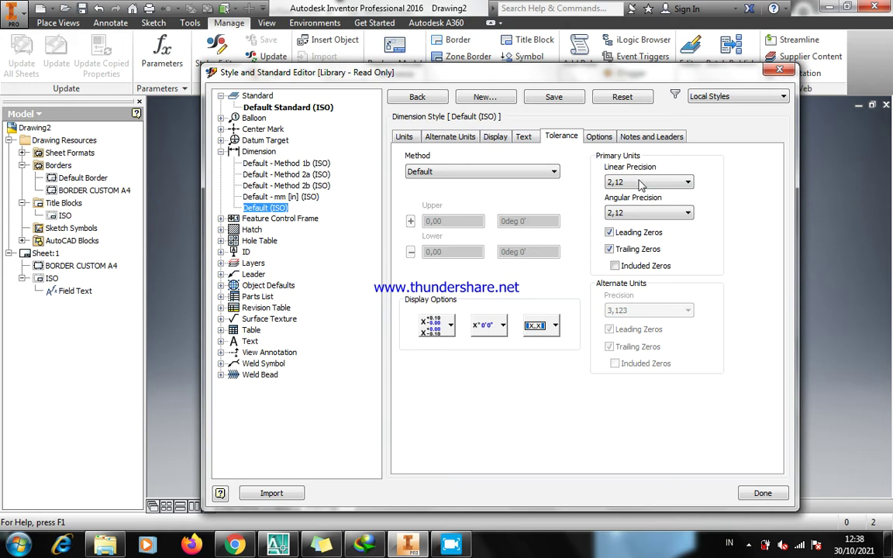
pyautogui.click(598, 136)
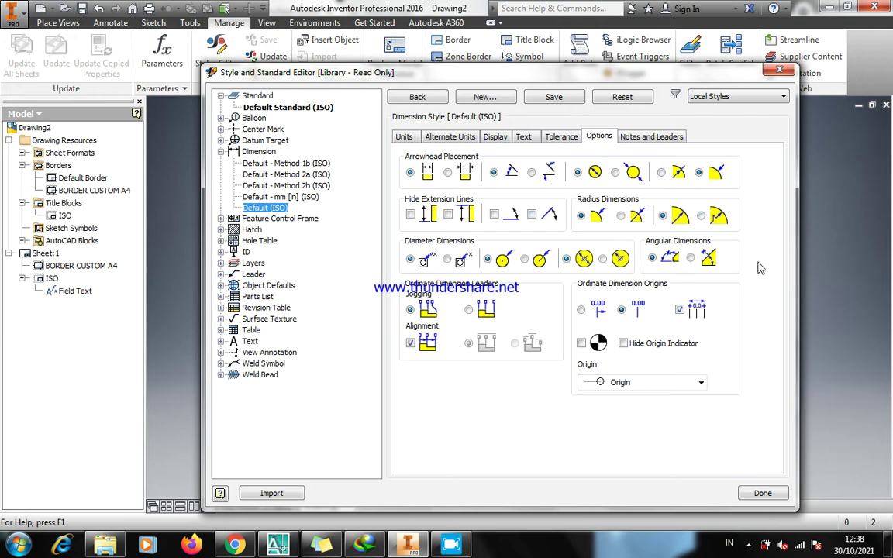
pyautogui.click(645, 137)
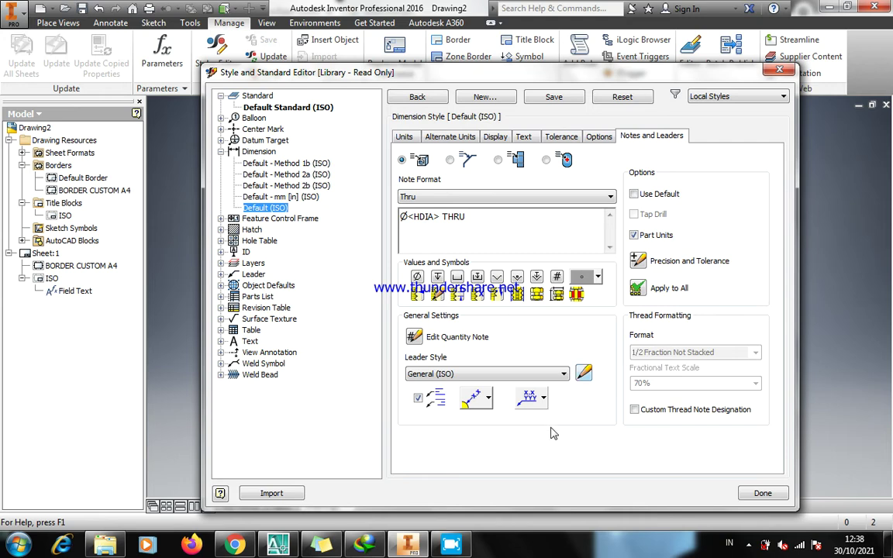
pyautogui.click(543, 399)
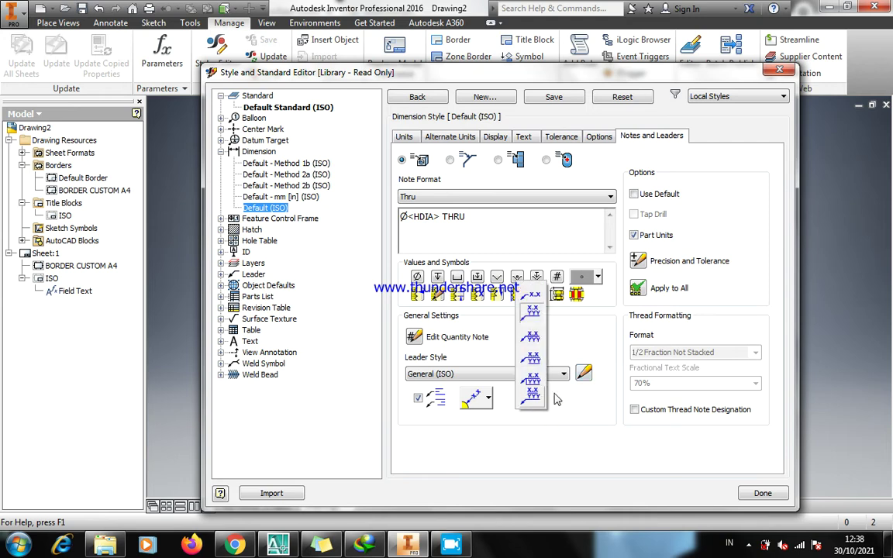
pyautogui.click(535, 314)
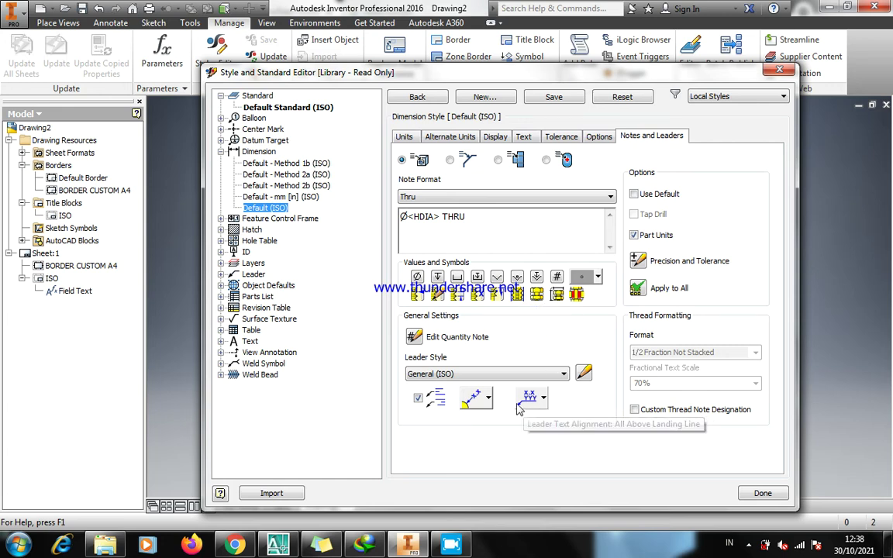
pyautogui.click(550, 98)
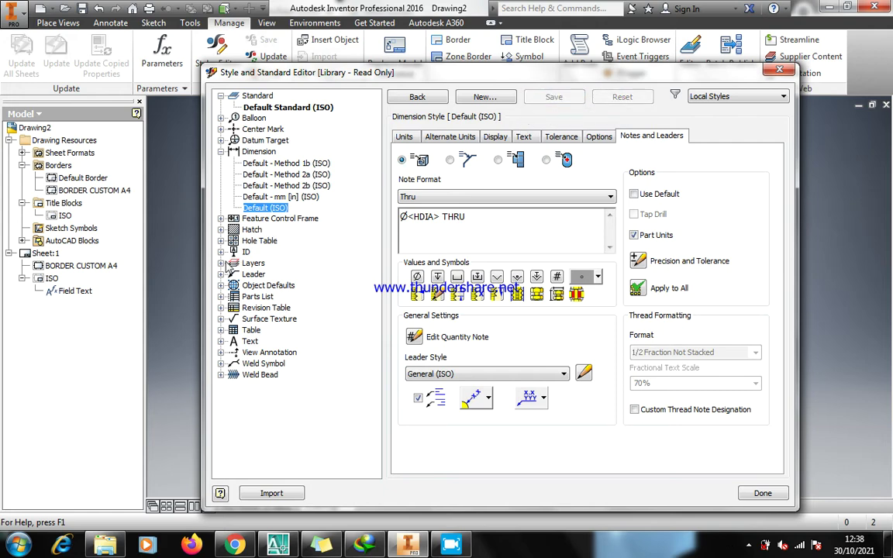
# Open the layer styles and examine the line types and weights of the Center Mark (ISO) and Centerline (ISO) layers
pyautogui.doubleClick(253, 263)
pyautogui.click(254, 175)
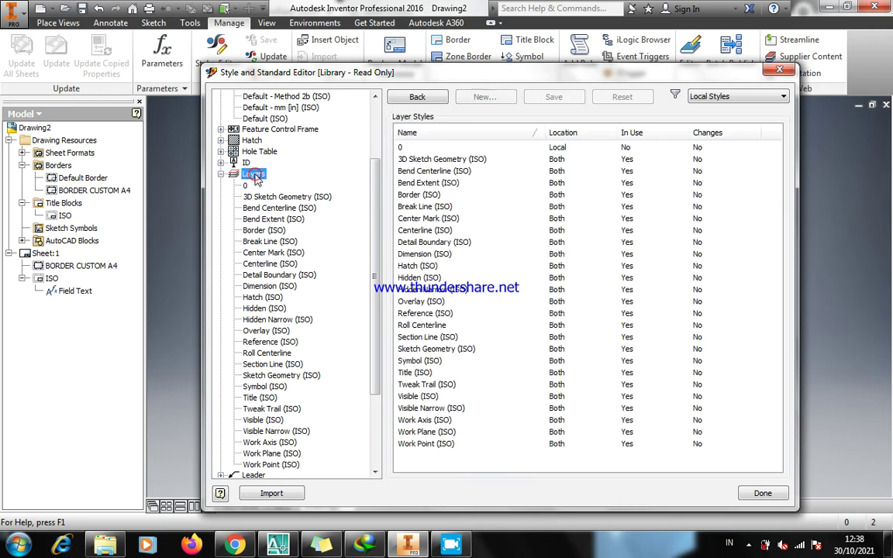
pyautogui.click(271, 243)
pyautogui.click(273, 253)
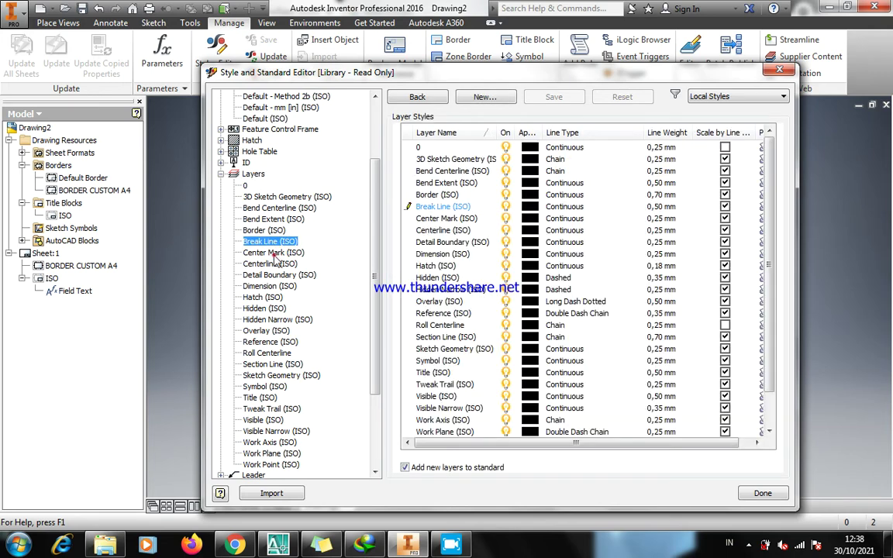
pyautogui.click(274, 265)
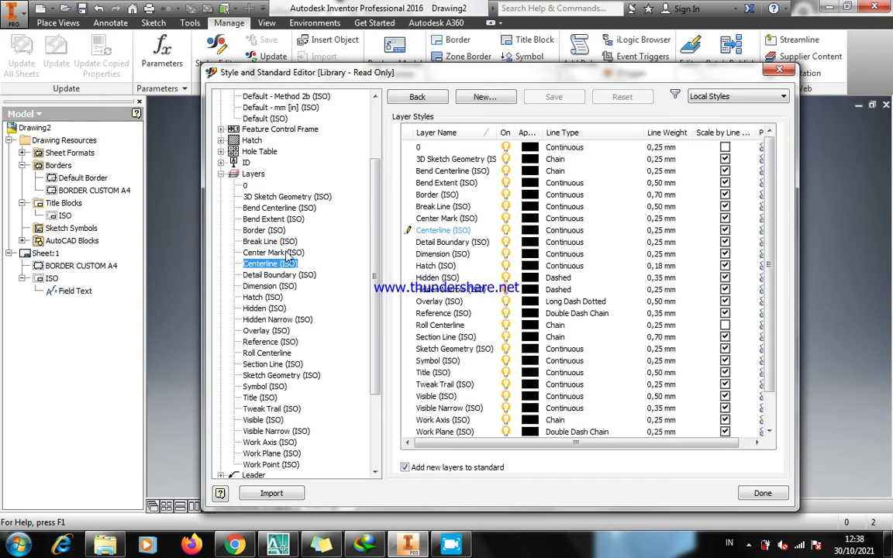
pyautogui.click(288, 253)
pyautogui.click(286, 264)
pyautogui.click(273, 253)
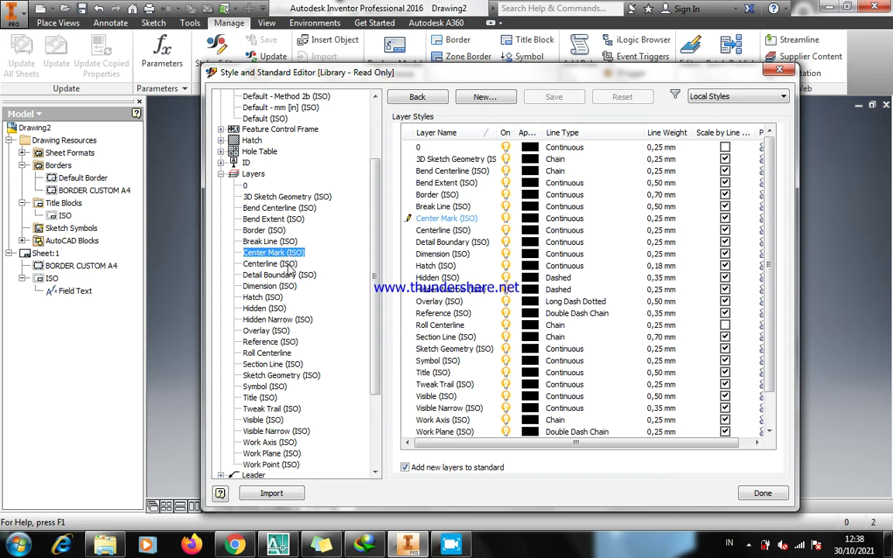
pyautogui.click(289, 265)
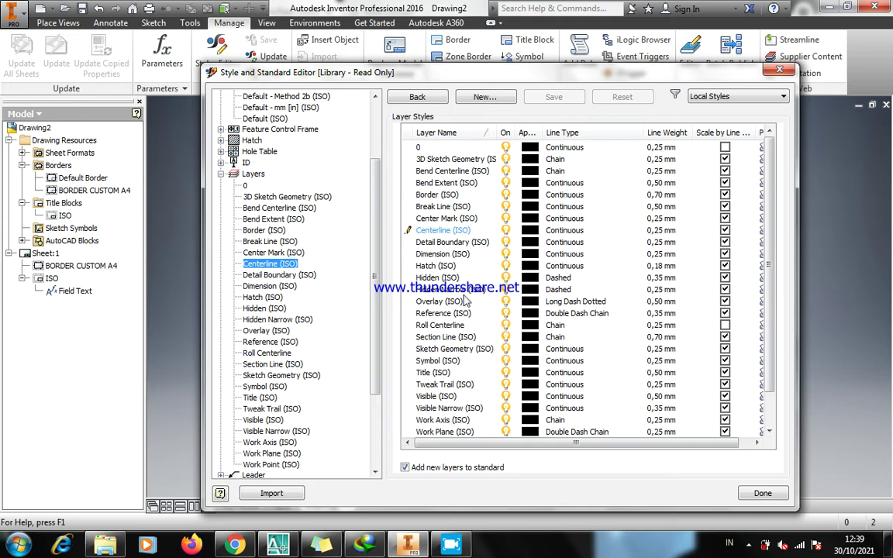
pyautogui.click(271, 253)
pyautogui.click(273, 264)
# Set the line type of the Center Mark (ISO) and Centerline (ISO) layers to Dash Dot
pyautogui.doubleClick(459, 218)
pyautogui.click(566, 218)
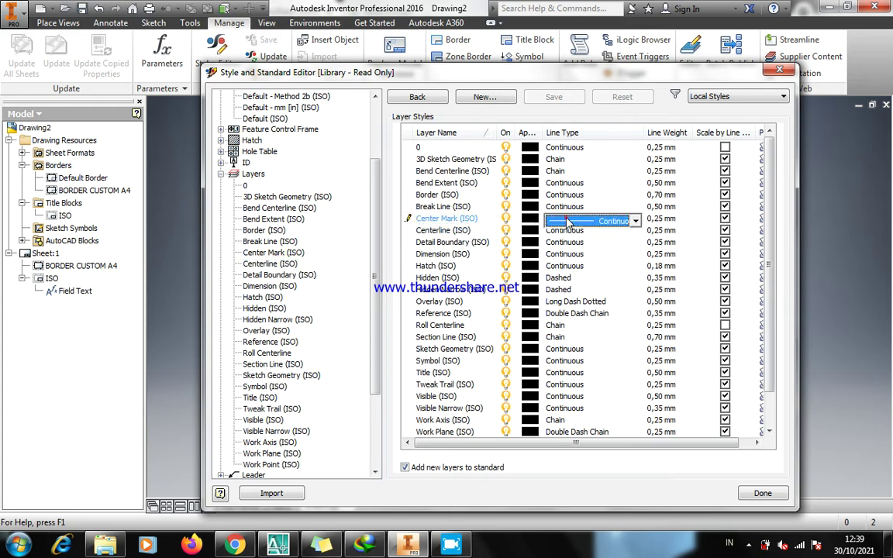
pyautogui.click(571, 221)
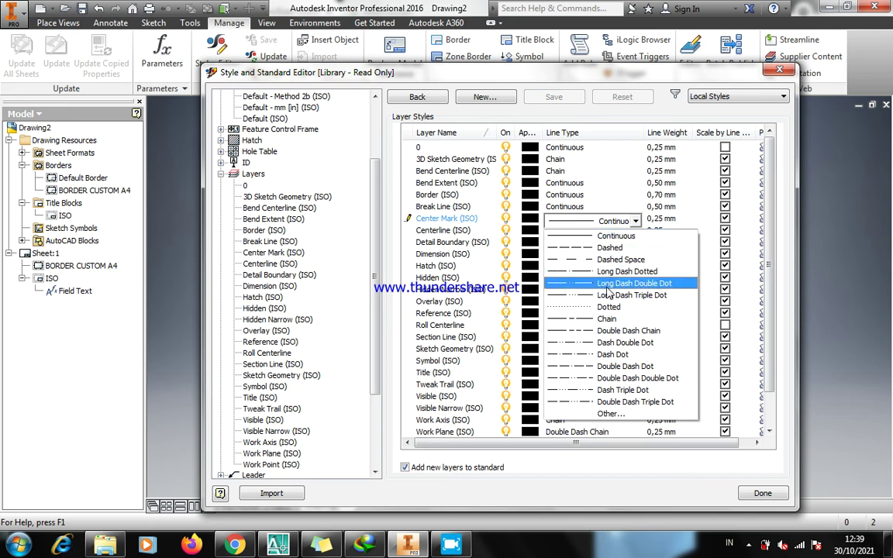
pyautogui.click(617, 354)
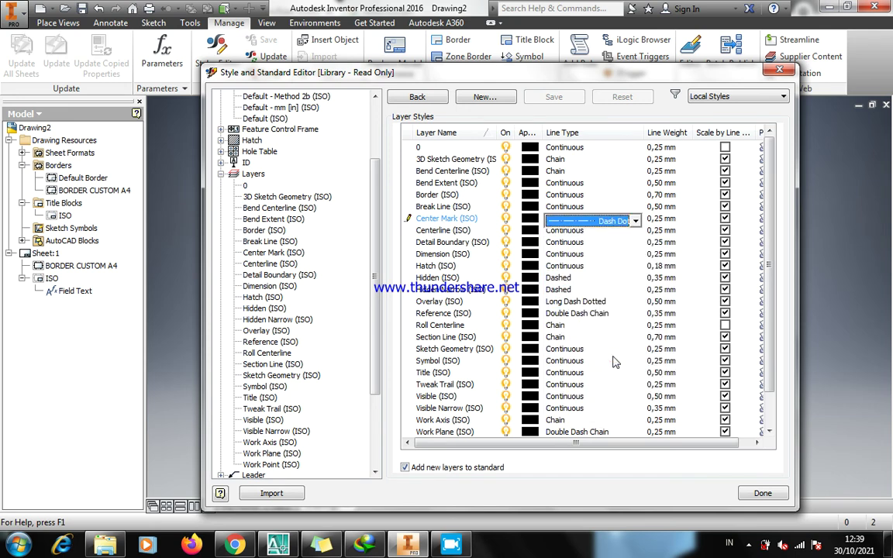
pyautogui.click(566, 231)
pyautogui.click(574, 233)
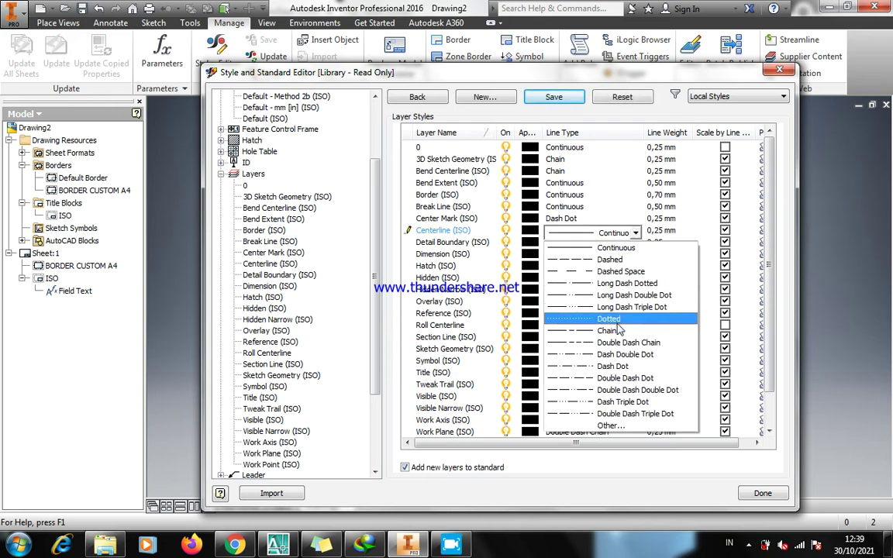
pyautogui.click(612, 366)
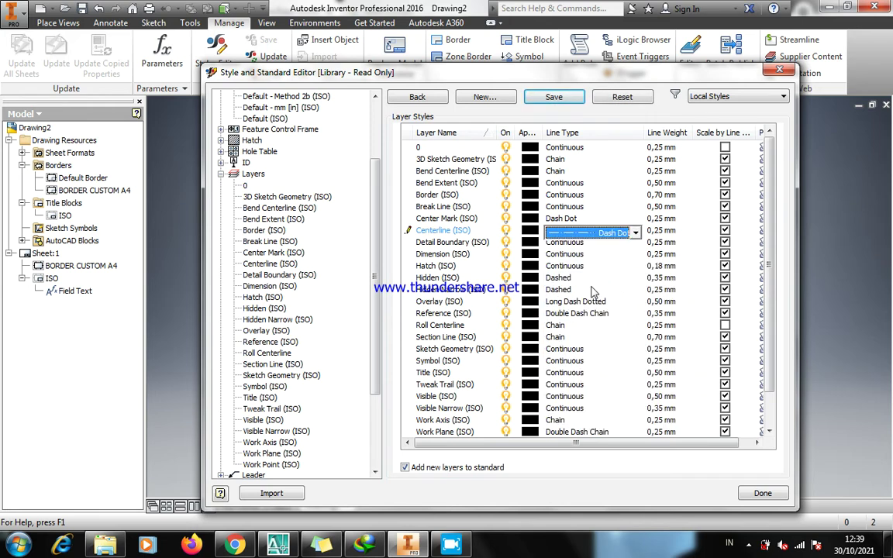
# Set the line weight of the Centerline (ISO) and Center Mark (ISO) layers to 0,15 mm and save the layer styles
pyautogui.click(661, 231)
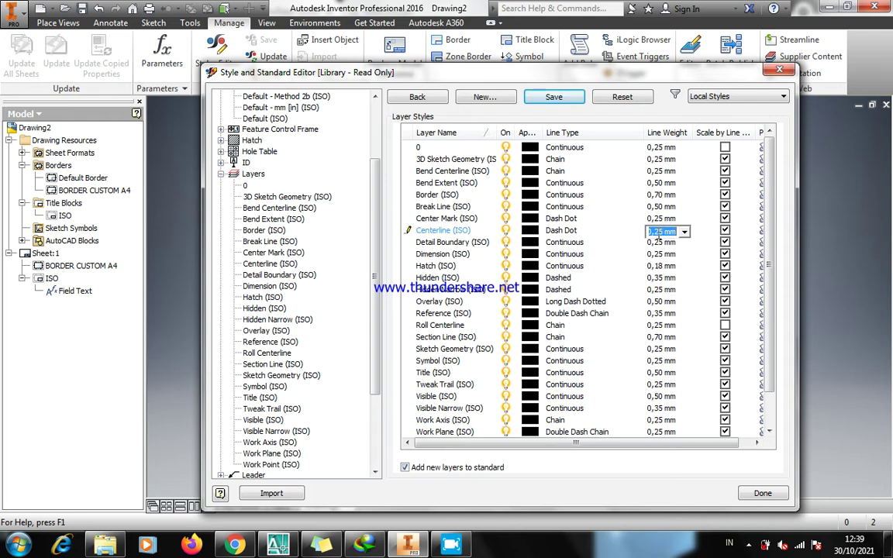
pyautogui.write('0,13')
pyautogui.press('Return')
pyautogui.write('5')
pyautogui.click(661, 219)
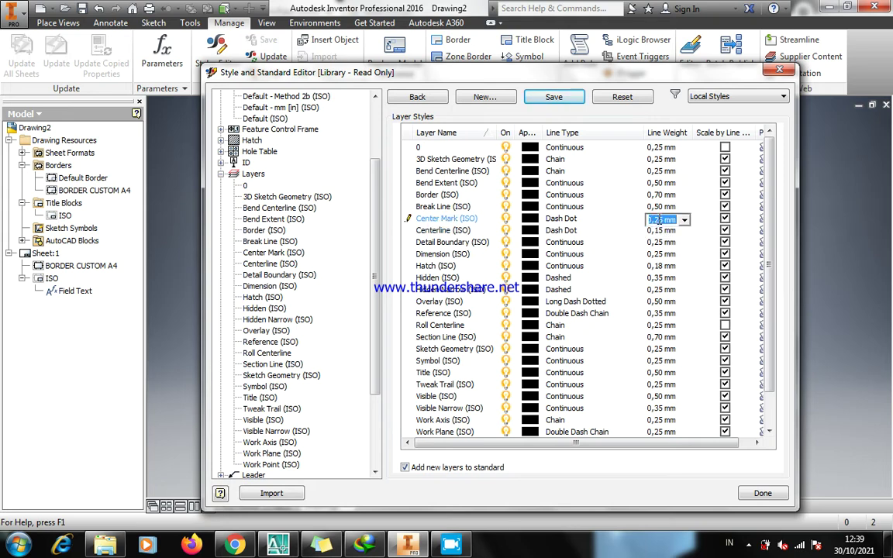
pyautogui.write('0.15')
pyautogui.click(661, 231)
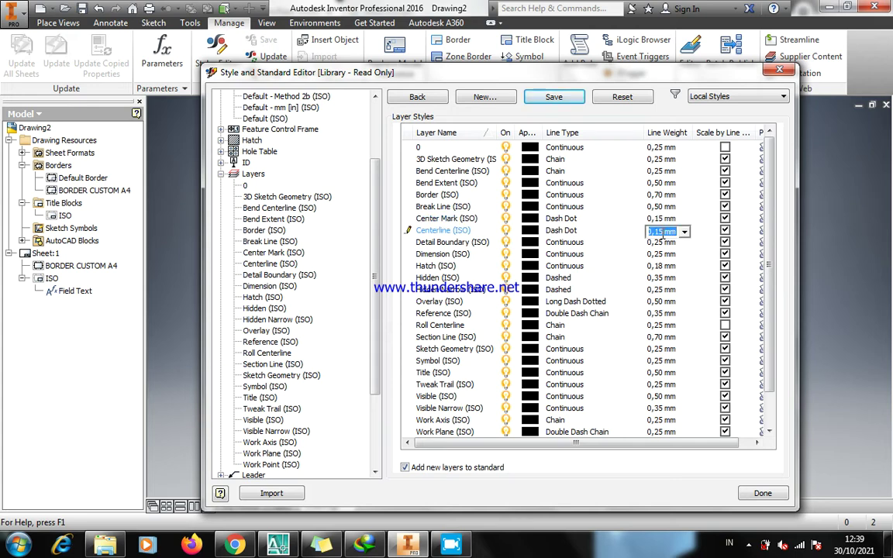
pyautogui.click(556, 96)
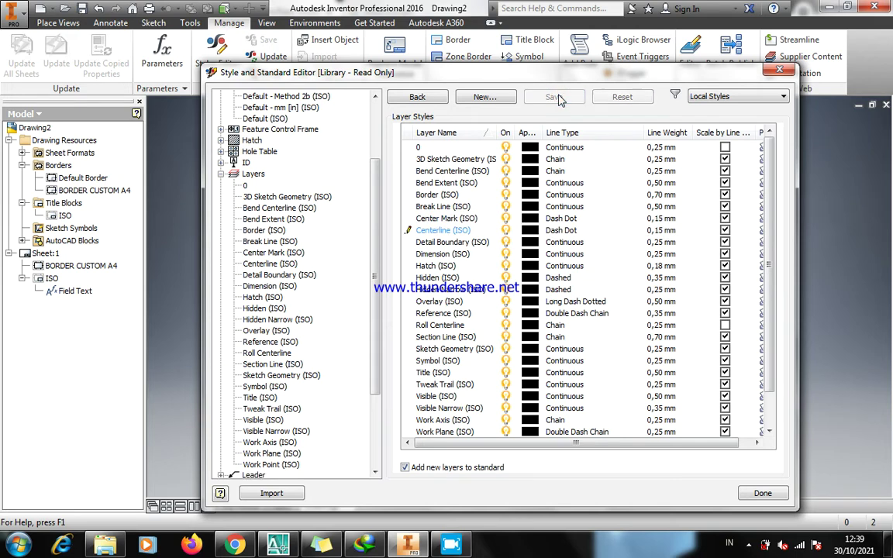
# Collapse the layer styles and open the Label Text (ISO) text style for editing
pyautogui.click(221, 175)
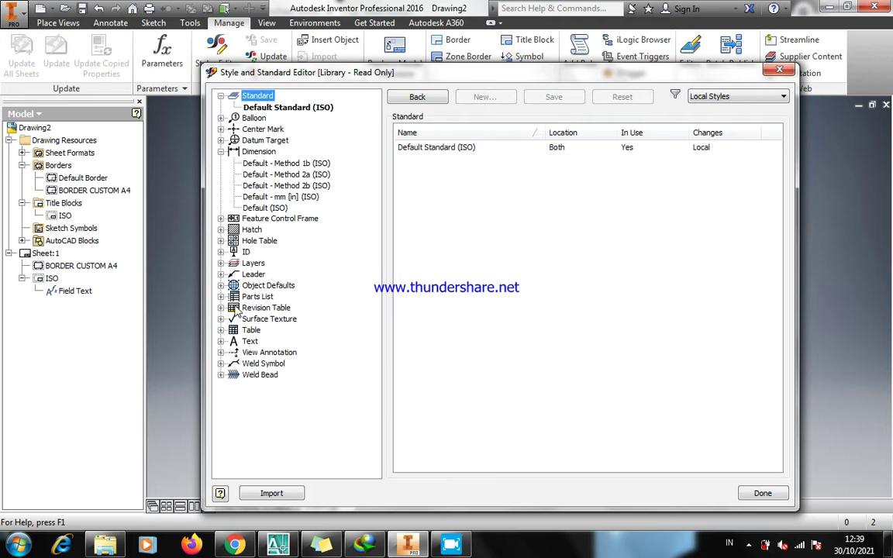
pyautogui.click(223, 344)
pyautogui.click(221, 341)
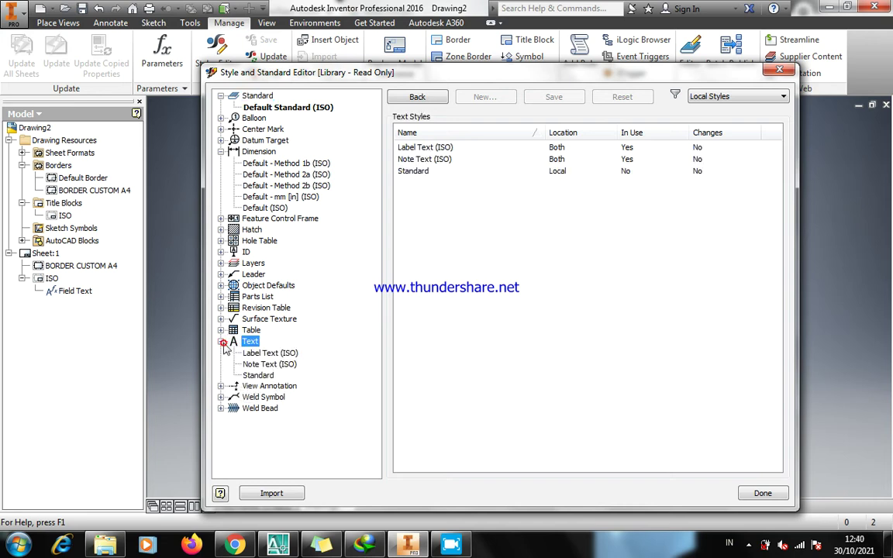
pyautogui.click(265, 354)
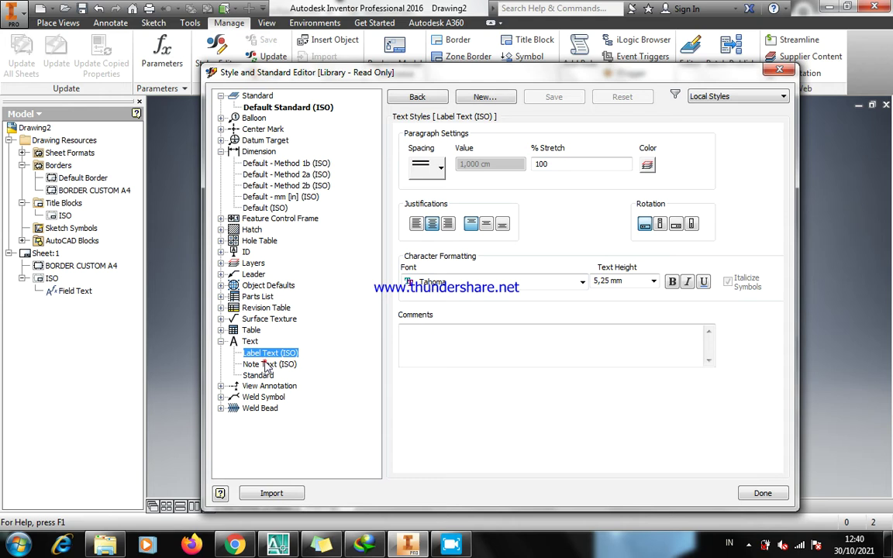
pyautogui.click(267, 364)
pyautogui.click(260, 354)
# Set the font of the Label Text (ISO) text style to ISOCPEUR and save the style
pyautogui.click(583, 281)
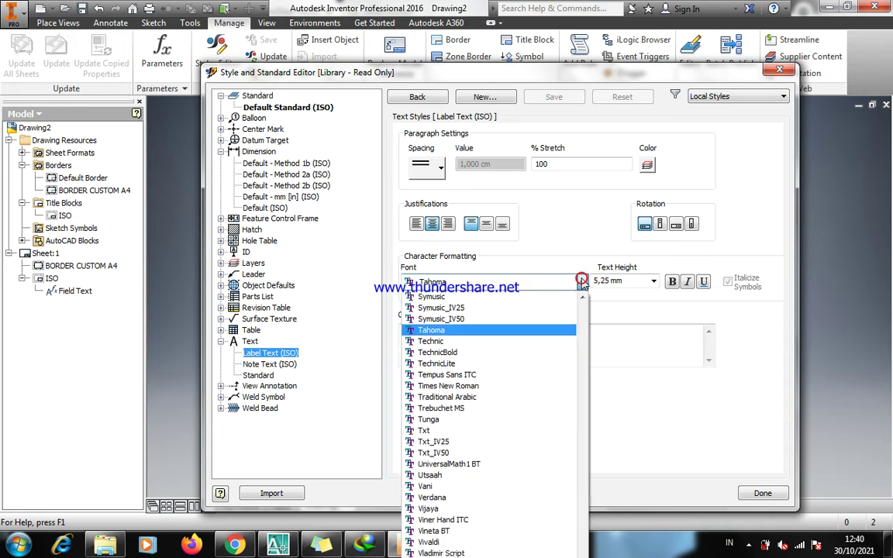
pyautogui.click(518, 223)
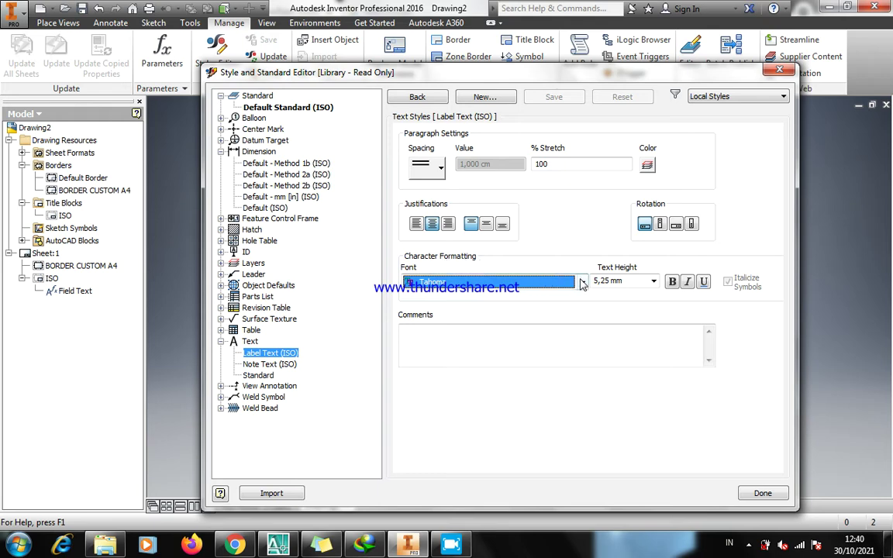
pyautogui.click(583, 282)
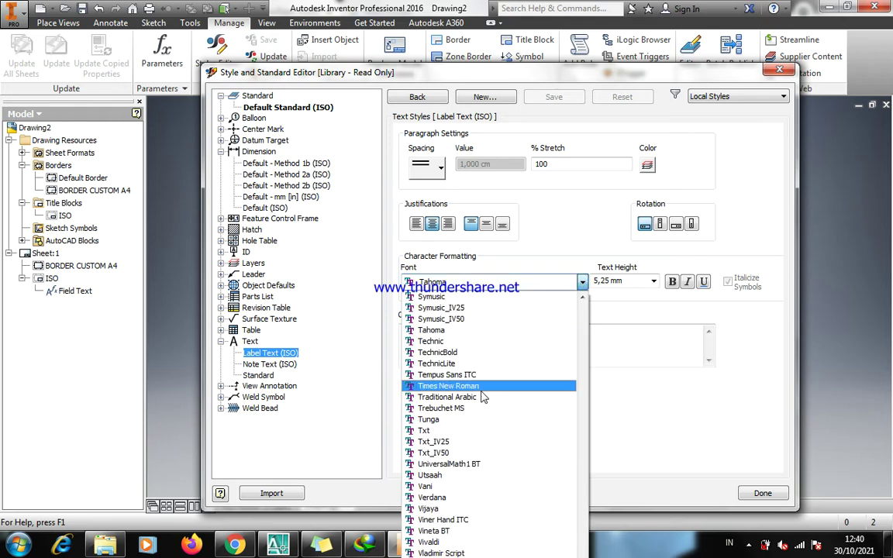
pyautogui.press('i')
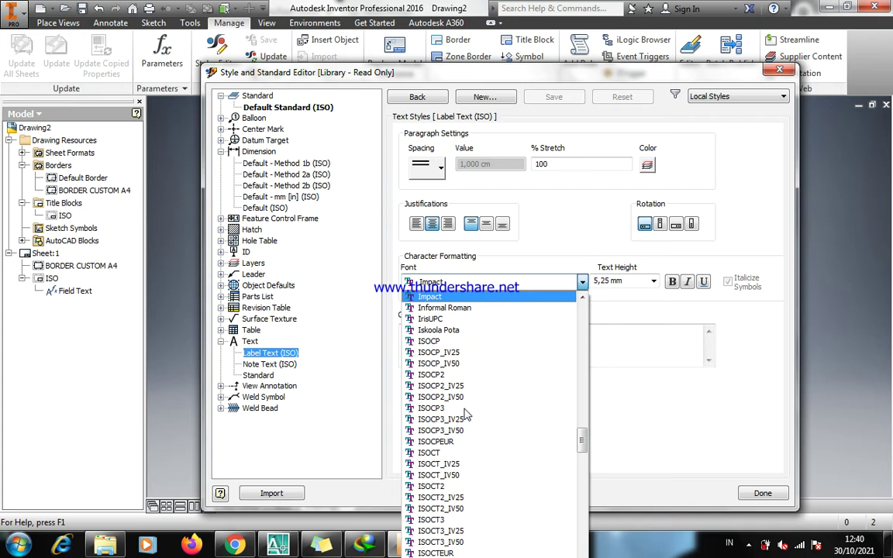
pyautogui.press('Down')
pyautogui.press('Down')
pyautogui.press('Down')
pyautogui.press('Down')
pyautogui.press('Down')
pyautogui.press('Down')
pyautogui.press('Down')
pyautogui.press('Down')
pyautogui.press('Down')
pyautogui.press('Down')
pyautogui.press('Down')
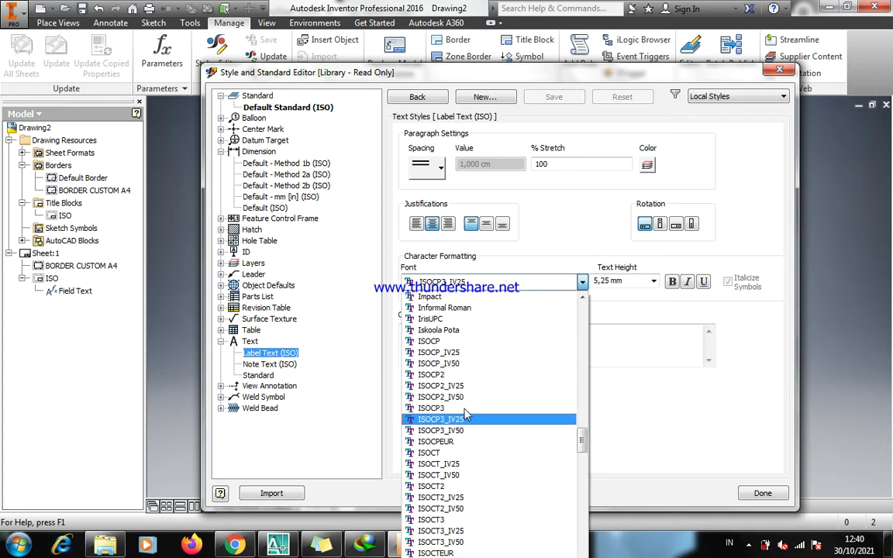
pyautogui.press('Down')
pyautogui.press('Down')
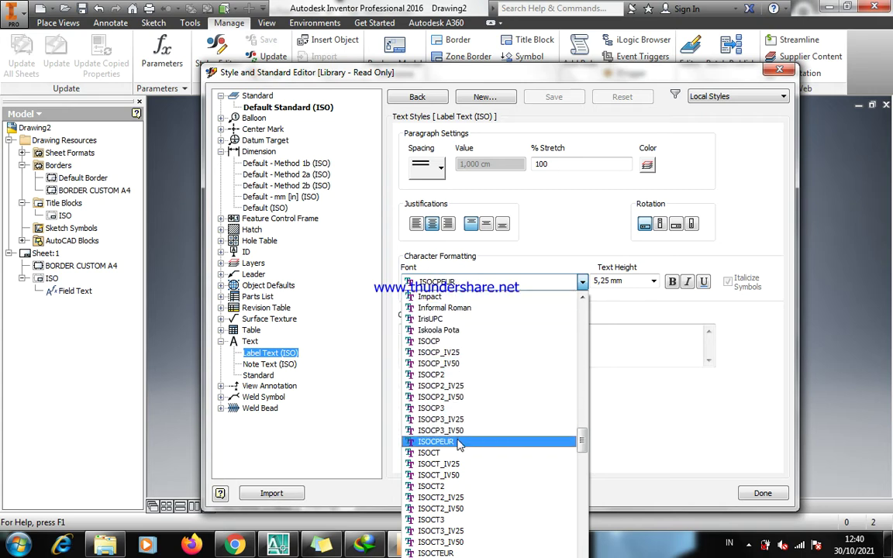
pyautogui.press('Return')
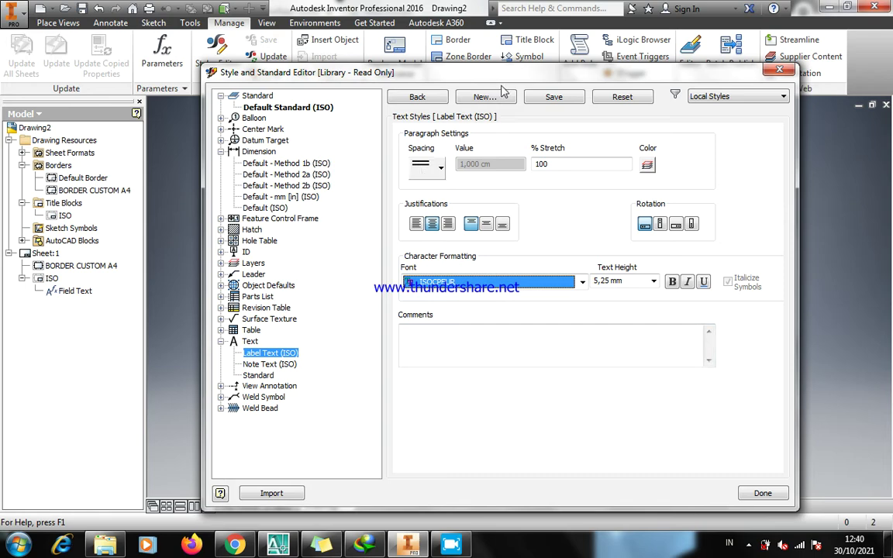
pyautogui.click(544, 98)
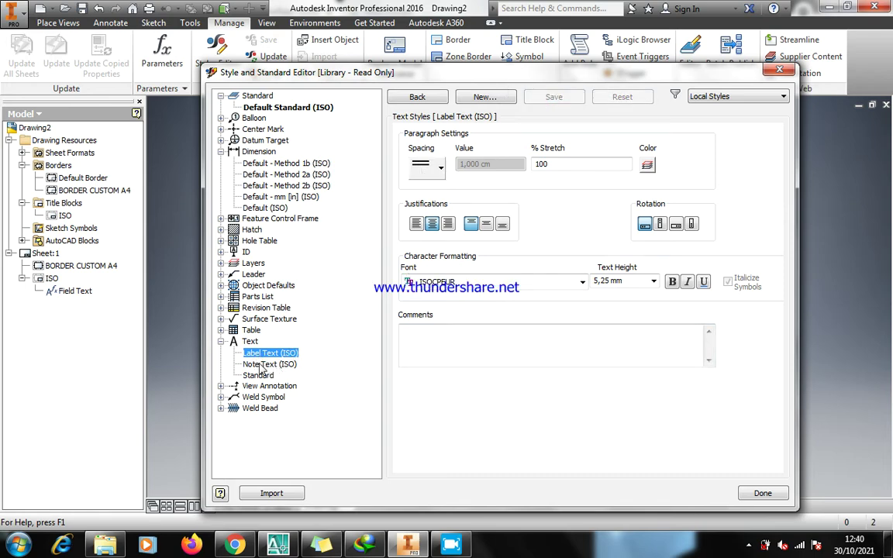
# Set the font of the Note Text (ISO) text style to ISOCPEUR and save the style
pyautogui.click(261, 364)
pyautogui.click(583, 283)
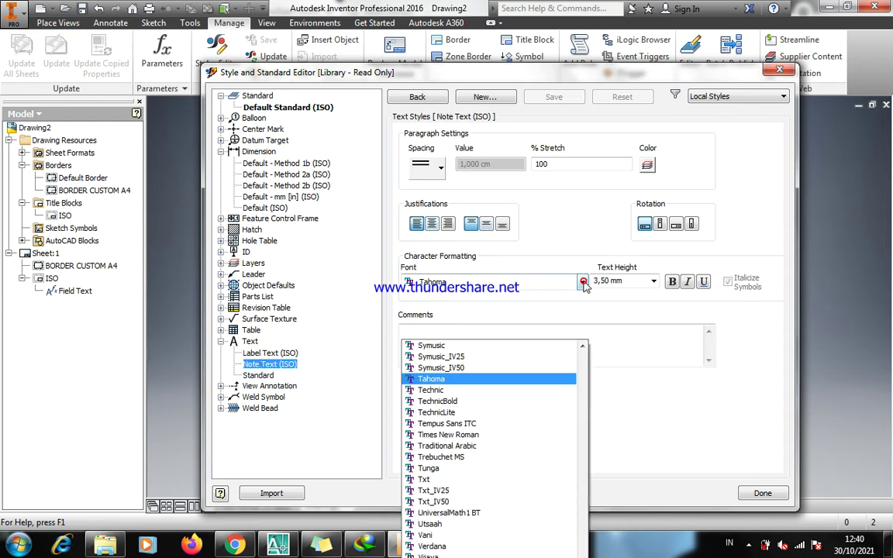
pyautogui.scroll(20, 497, 465)
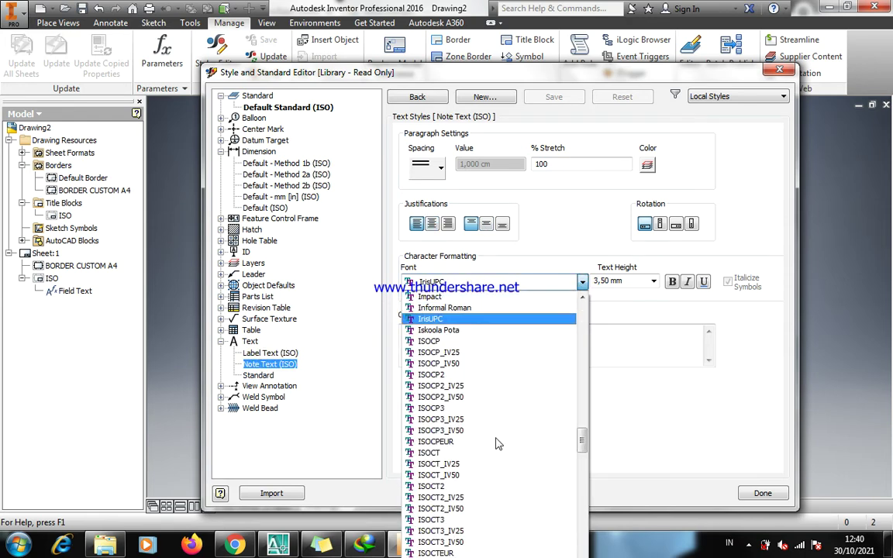
pyautogui.press('Down')
pyautogui.press('Down')
pyautogui.press('Down')
pyautogui.press('Down')
pyautogui.press('Down')
pyautogui.press('Down')
pyautogui.press('Down')
pyautogui.press('Down')
pyautogui.press('Down')
pyautogui.press('Down')
pyautogui.press('Down')
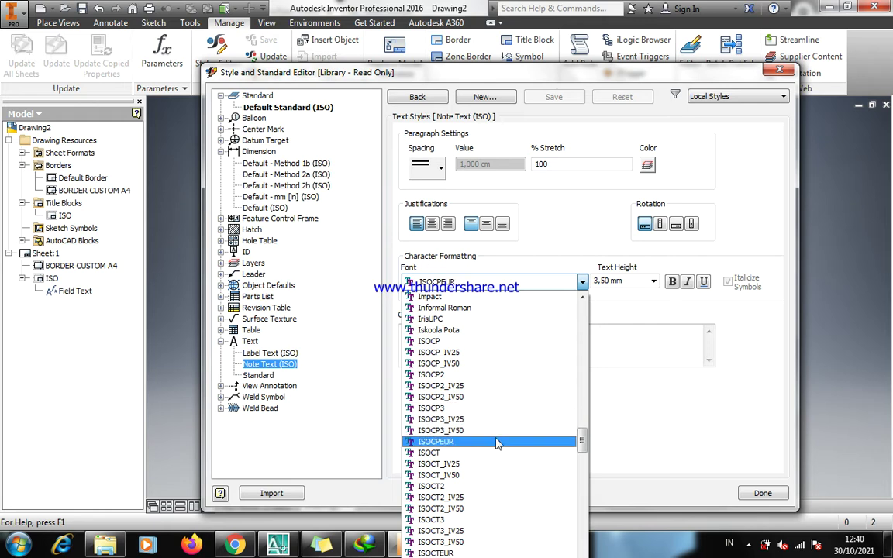
pyautogui.click(497, 442)
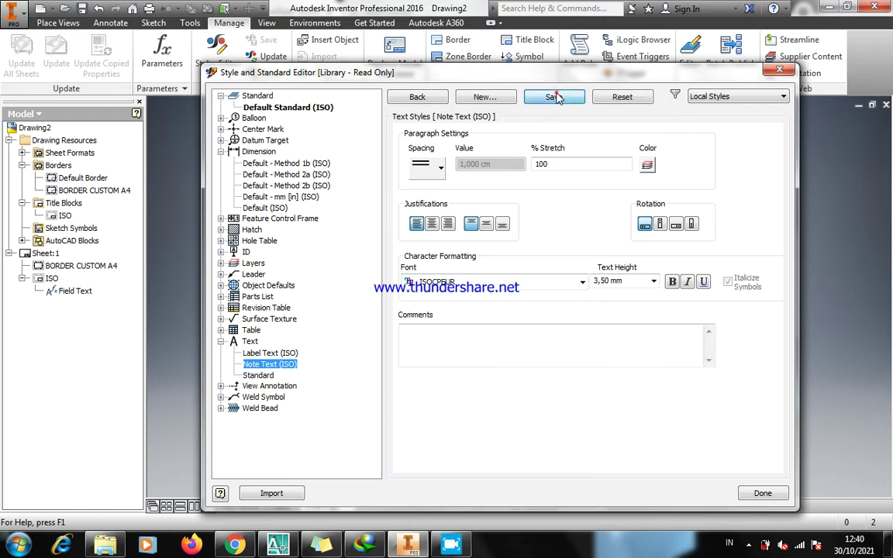
pyautogui.click(554, 96)
# Set the font of the Standard text style to ISOCPEUR and save the style
pyautogui.click(258, 376)
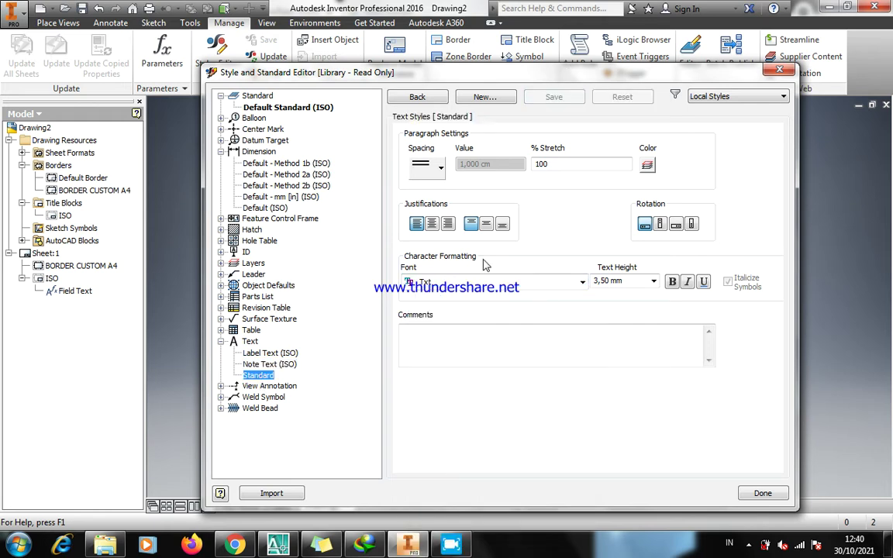
pyautogui.click(523, 281)
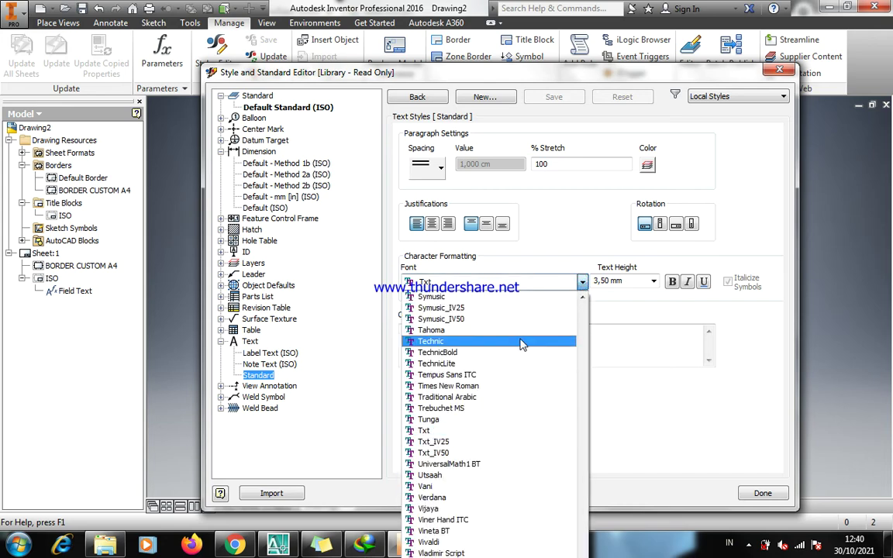
pyautogui.press('i')
pyautogui.press('Down')
pyautogui.press('Down')
pyautogui.press('Down')
pyautogui.press('Down')
pyautogui.press('Down')
pyautogui.press('Down')
pyautogui.press('Down')
pyautogui.press('Down')
pyautogui.press('Down')
pyautogui.press('Down')
pyautogui.press('Down')
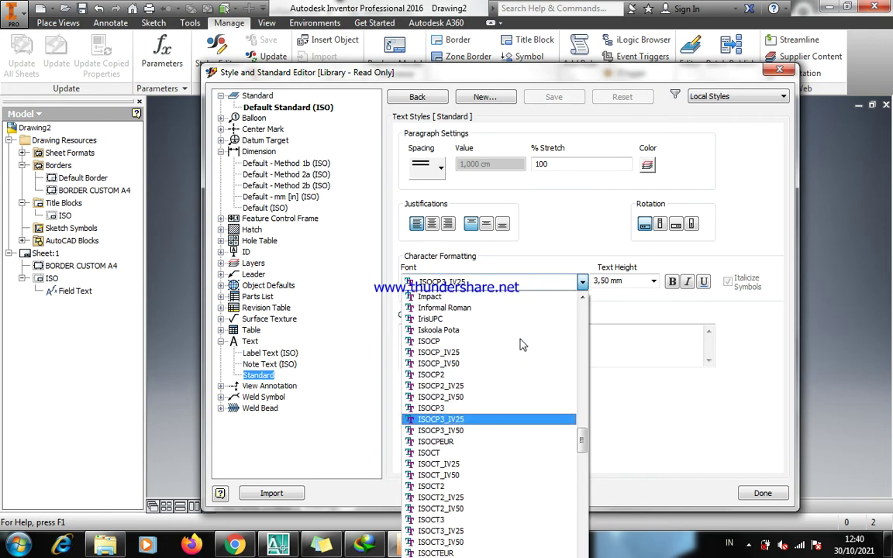
pyautogui.press('Down')
pyautogui.press('Down')
pyautogui.press('Return')
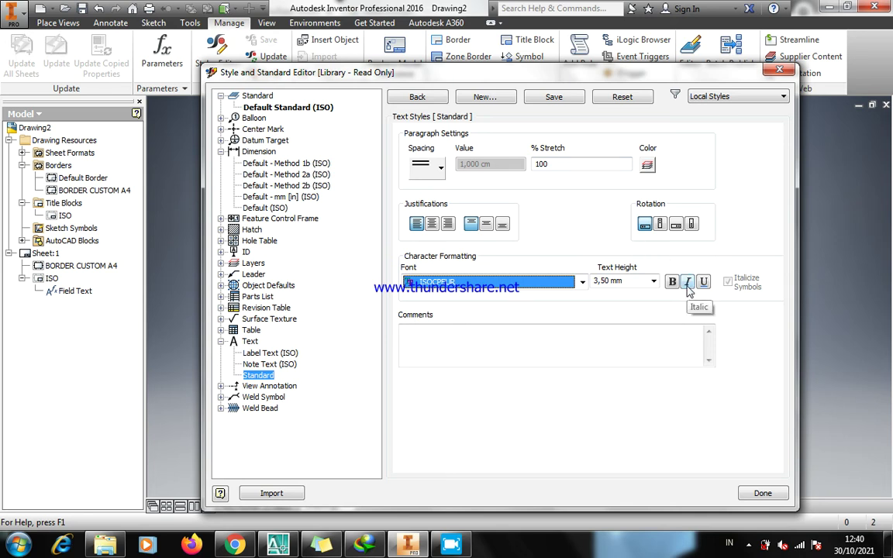
pyautogui.click(563, 97)
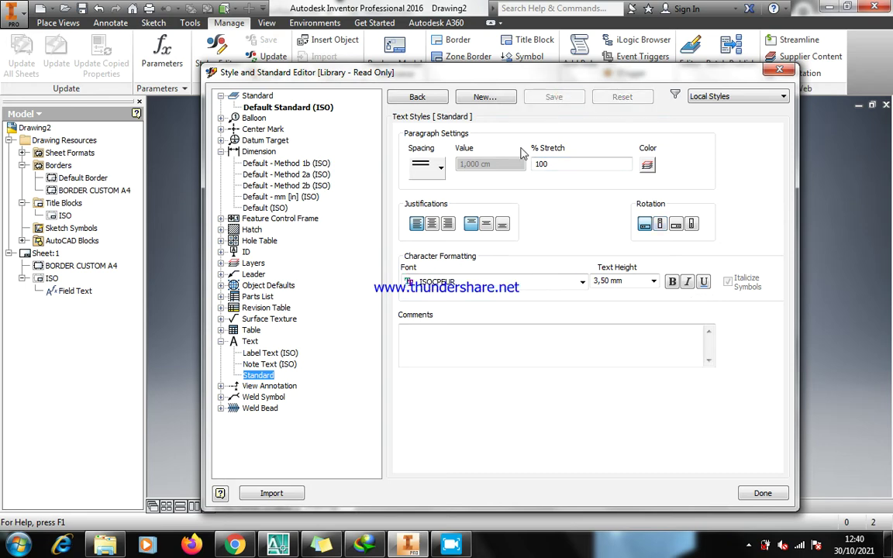
# Collapse the Dimension, Standard and Text style categories, close the style editor and bring up the view placement tools
pyautogui.click(221, 151)
pyautogui.click(221, 97)
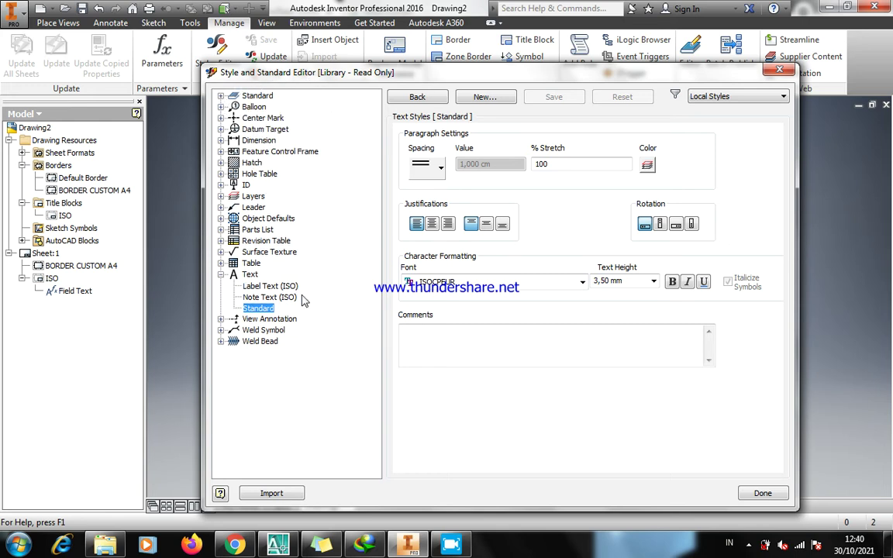
pyautogui.click(221, 275)
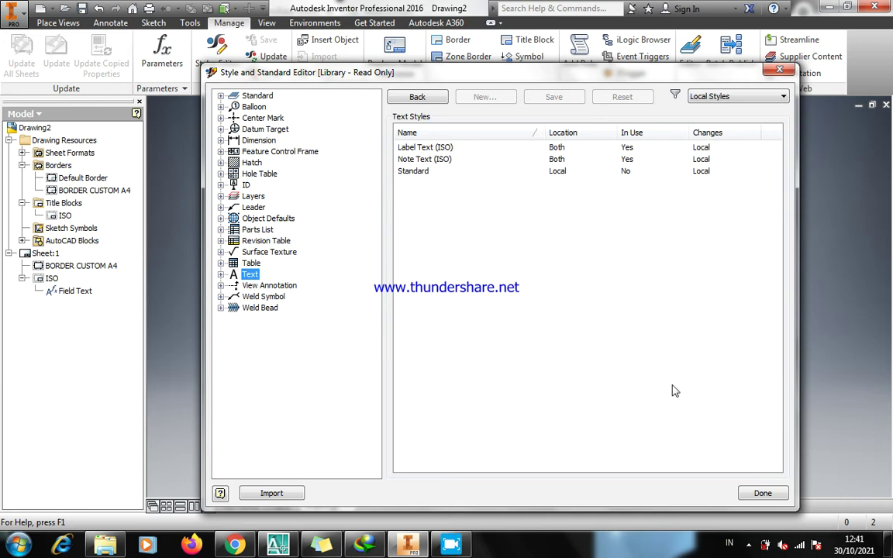
pyautogui.click(764, 494)
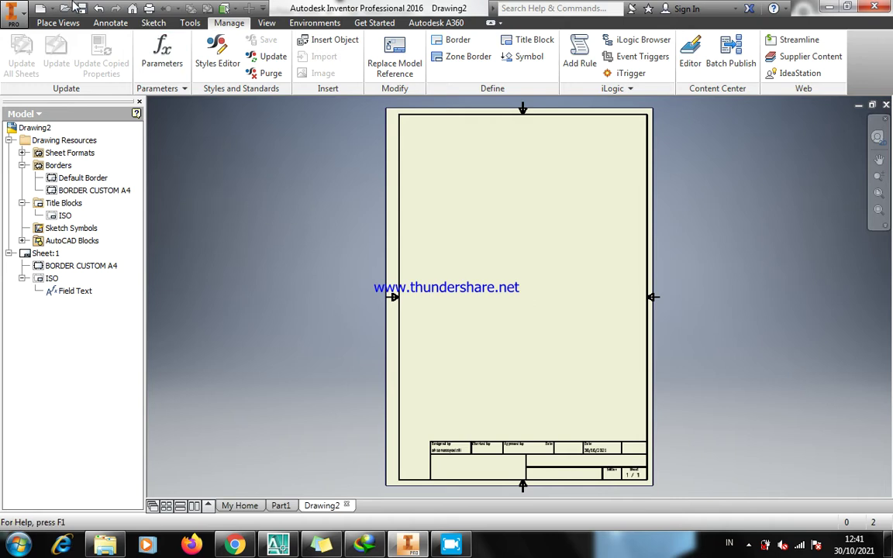
pyautogui.click(58, 23)
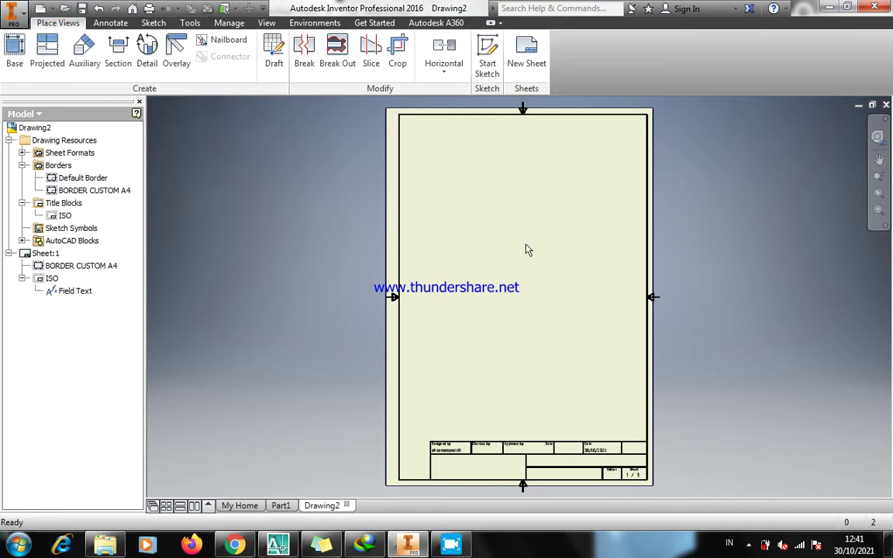
pyautogui.click(14, 48)
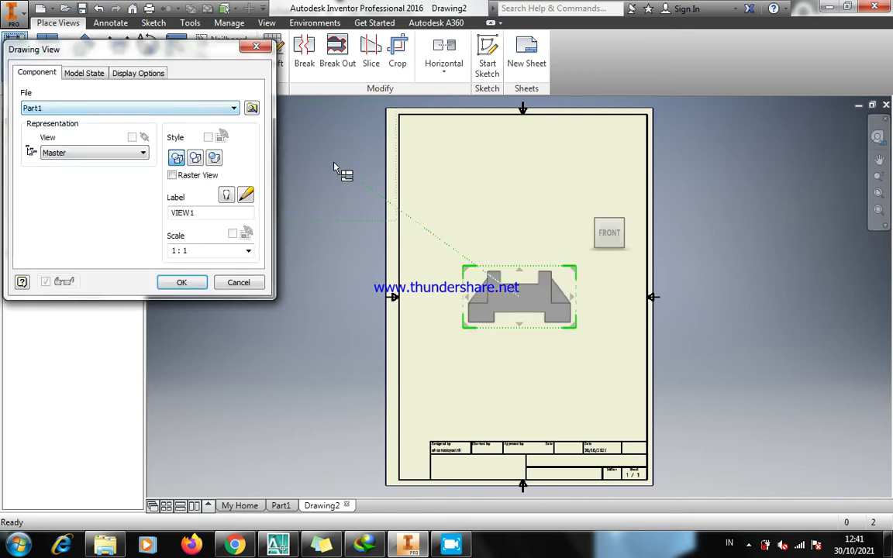
pyautogui.click(256, 46)
pyautogui.click(14, 50)
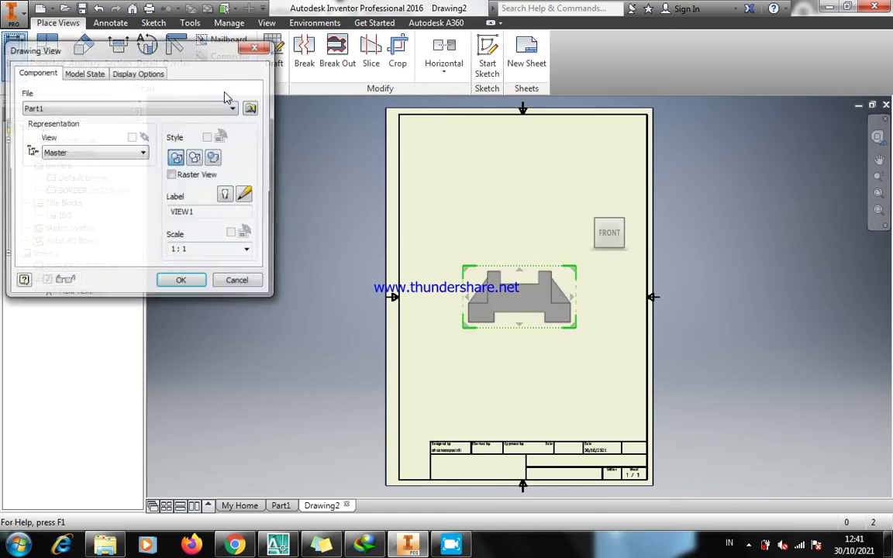
pyautogui.click(242, 284)
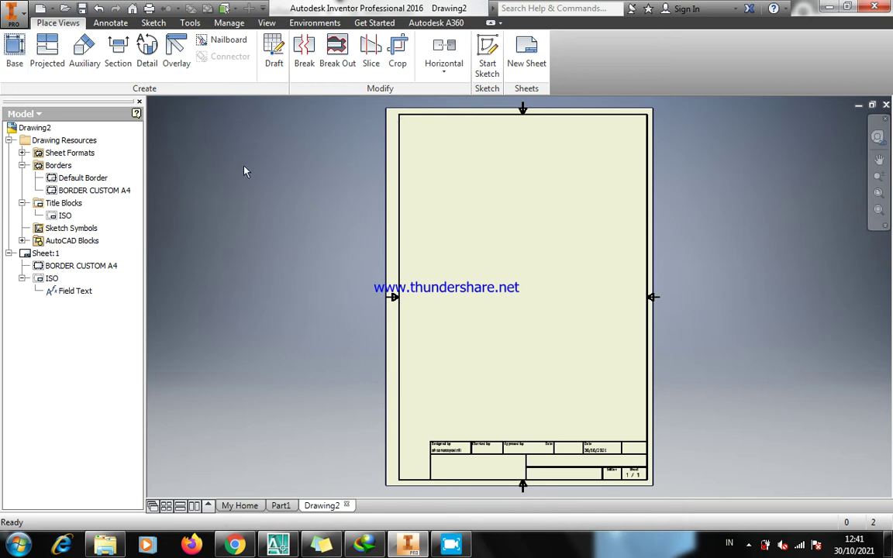
# Start a base view and load ADJUSTABLE JIG.ipt from the pasangan simetris folder as its model
pyautogui.click(13, 48)
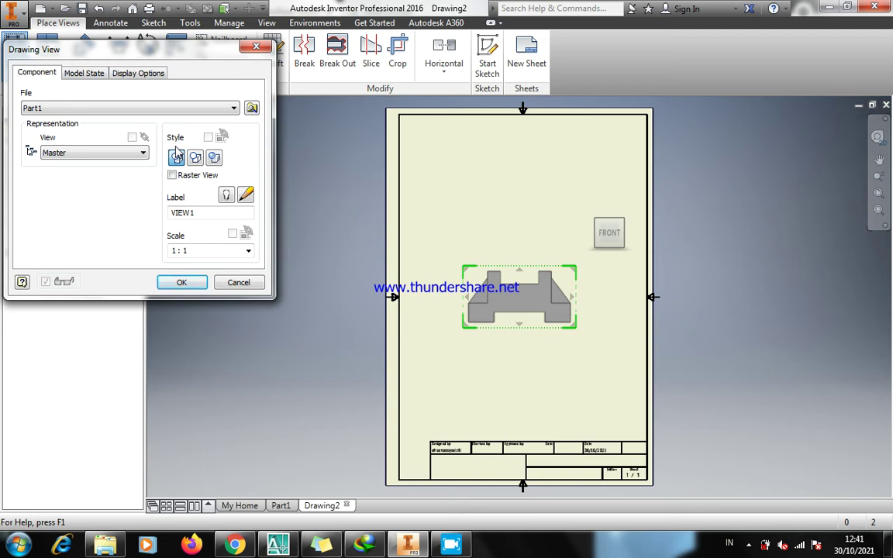
pyautogui.click(251, 109)
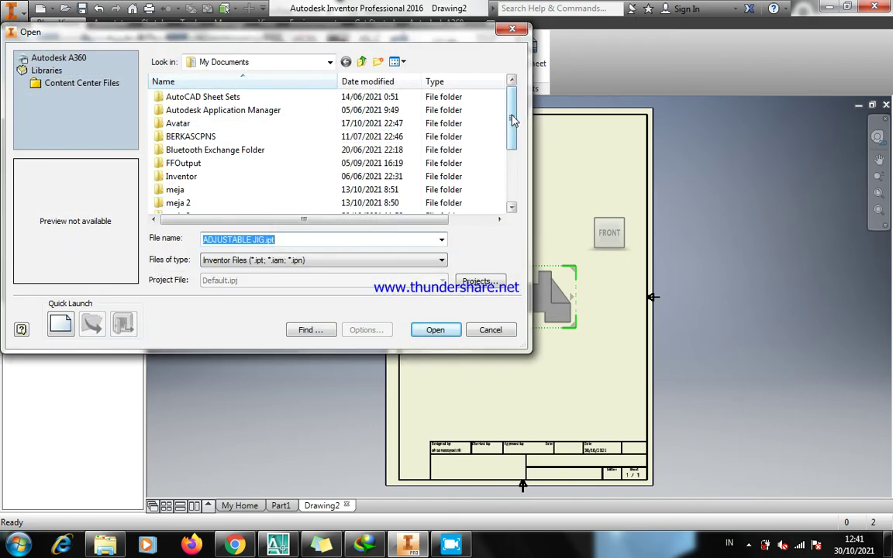
pyautogui.moveTo(511, 114); pyautogui.dragTo(511, 200)
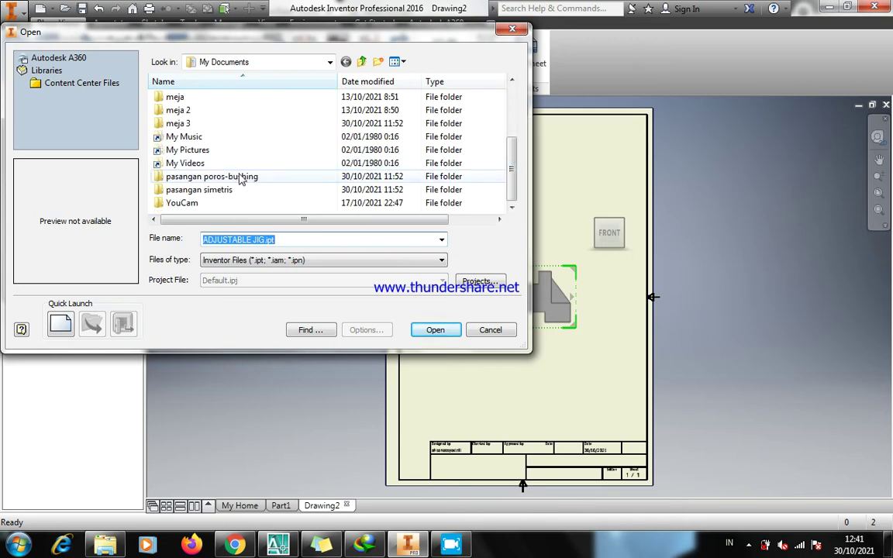
pyautogui.doubleClick(200, 190)
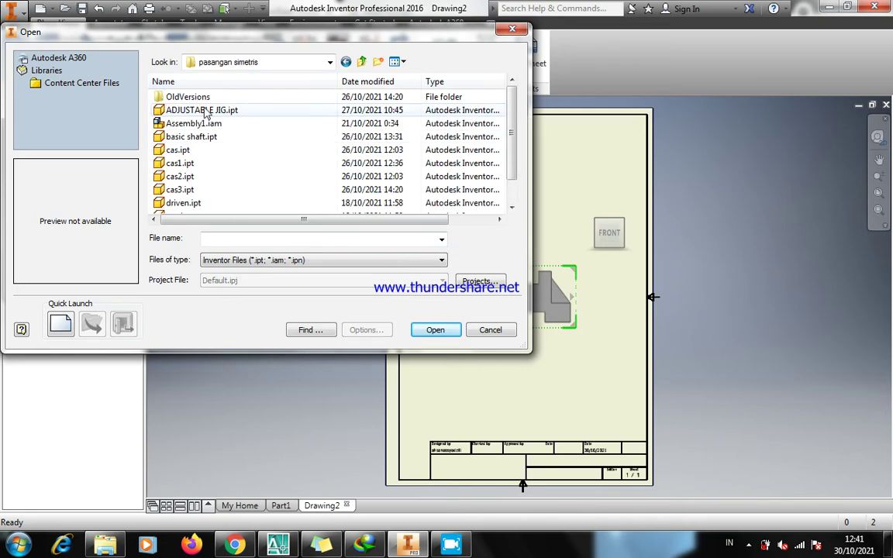
pyautogui.doubleClick(203, 111)
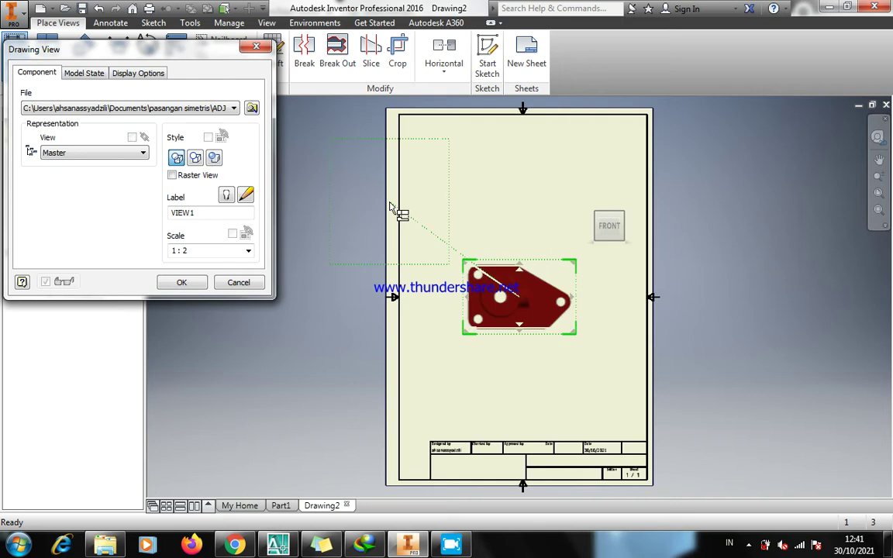
# Orient the base view to the model's Bottom face and place projected views above it and to its right
pyautogui.moveTo(385, 202); pyautogui.dragTo(530, 283)
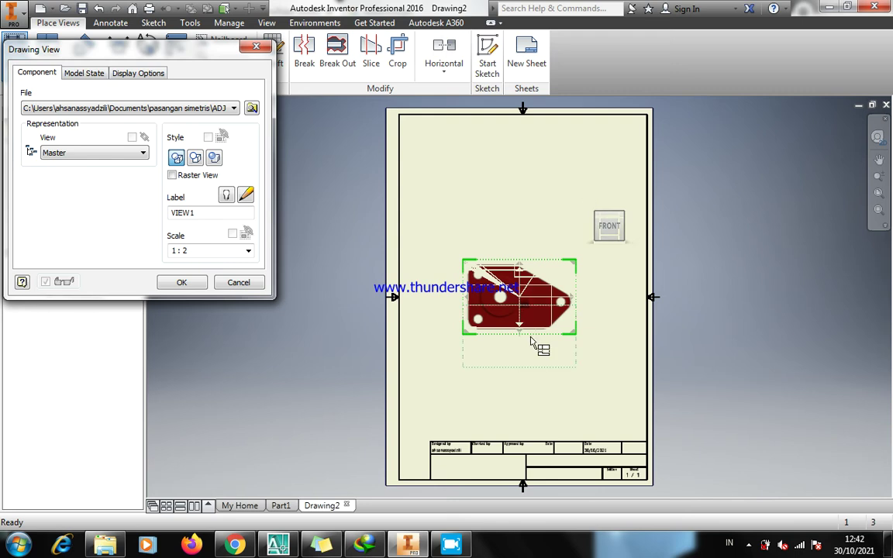
pyautogui.click(610, 243)
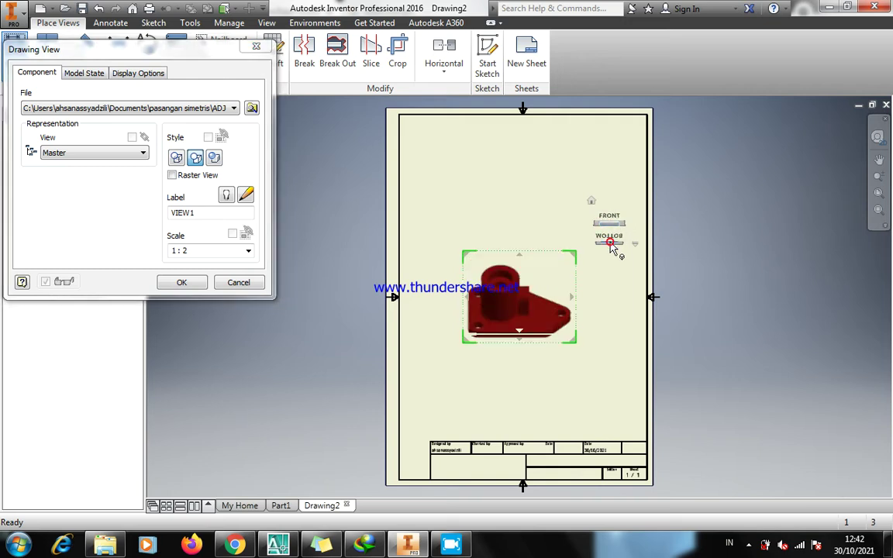
pyautogui.click(610, 243)
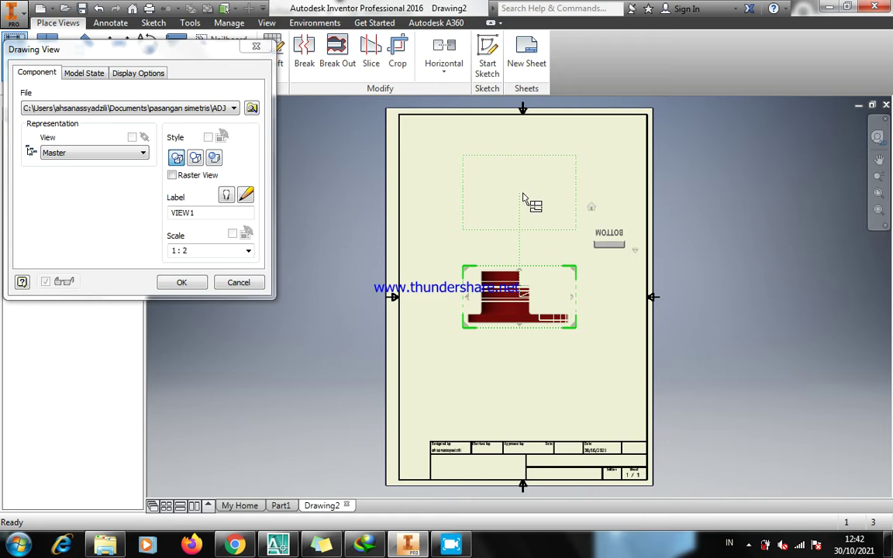
pyautogui.click(525, 201)
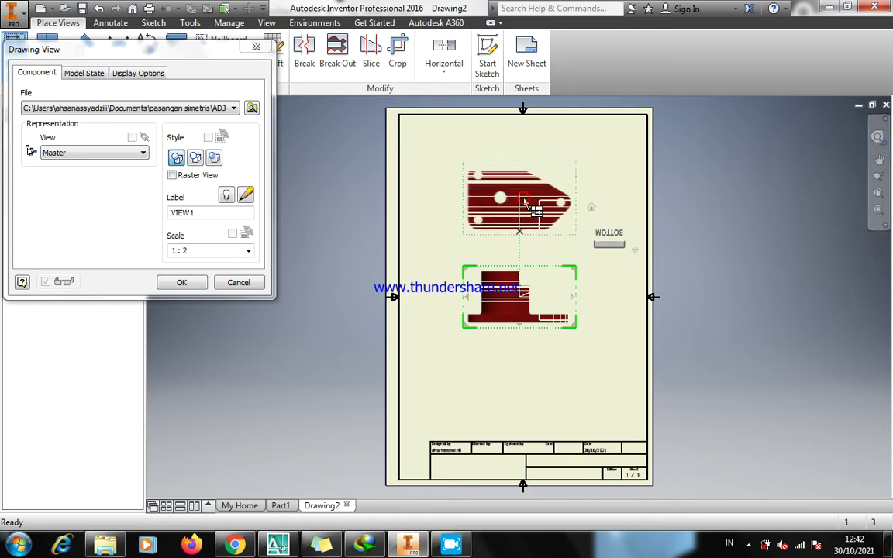
pyautogui.click(656, 310)
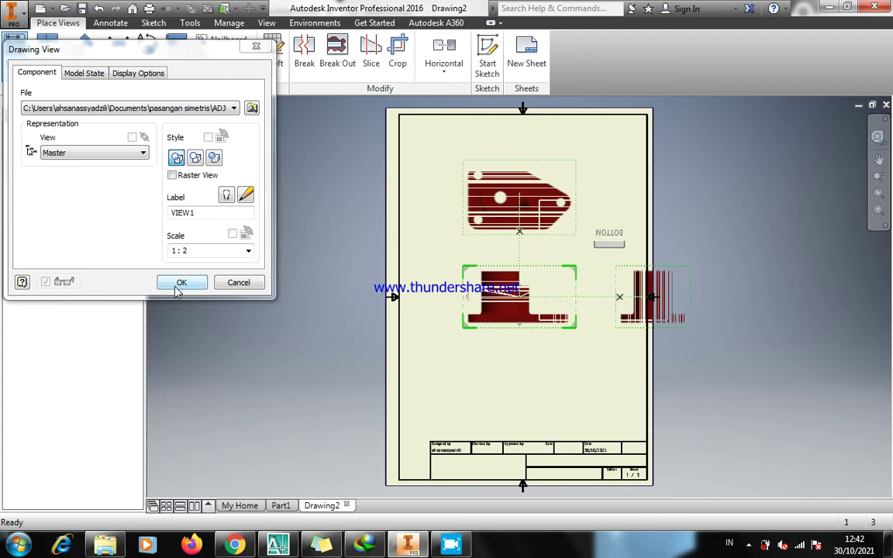
# Try the view scales 1:1 and 1:4 and return the views to 1:2
pyautogui.click(224, 250)
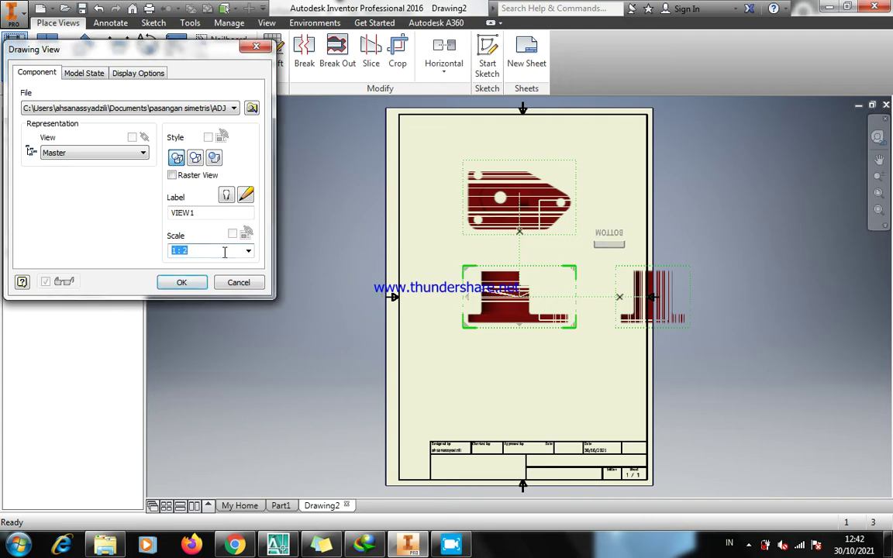
pyautogui.click(248, 250)
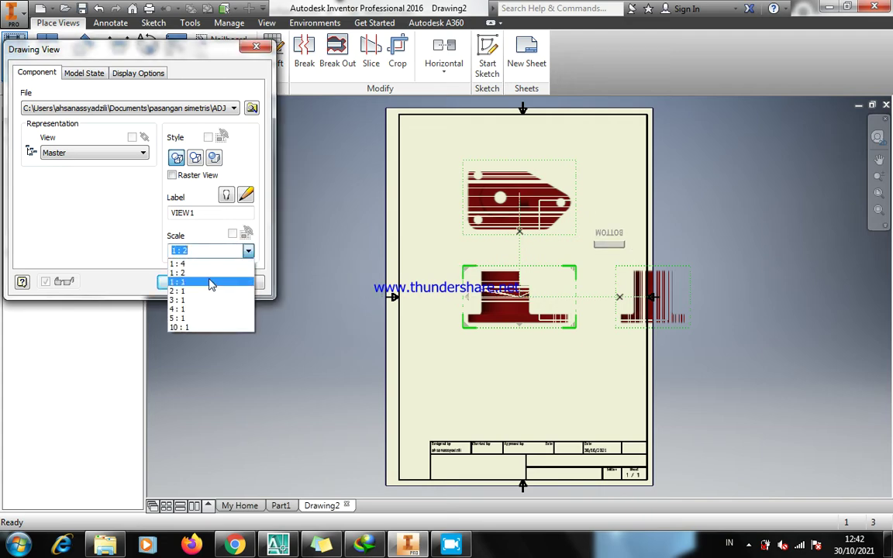
pyautogui.click(209, 283)
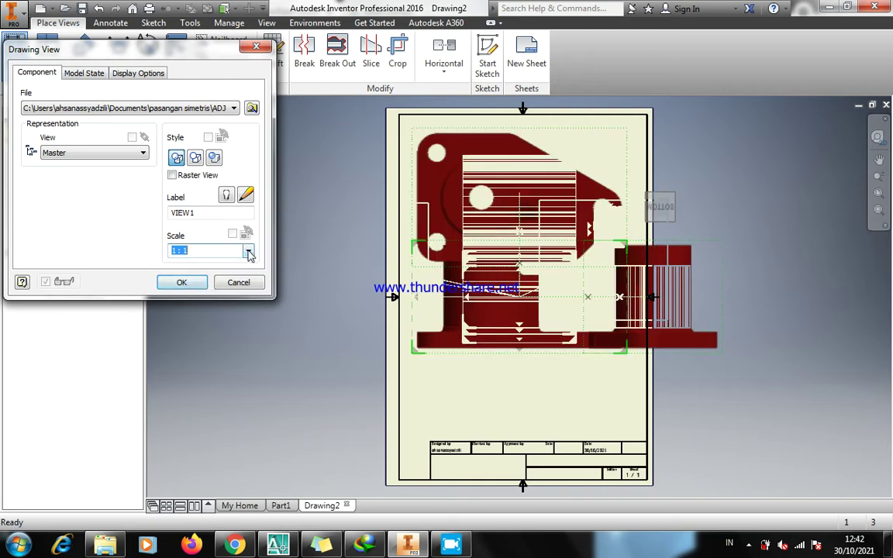
pyautogui.click(248, 251)
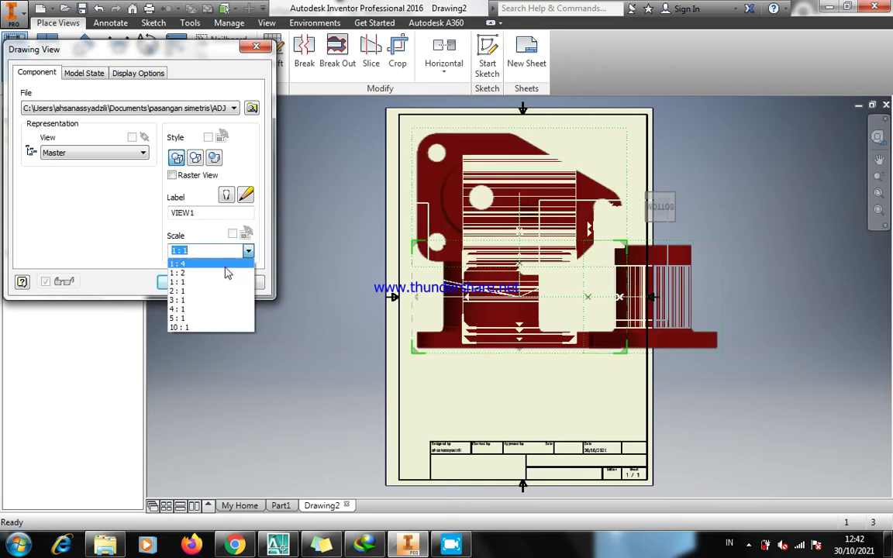
pyautogui.click(227, 264)
pyautogui.click(248, 252)
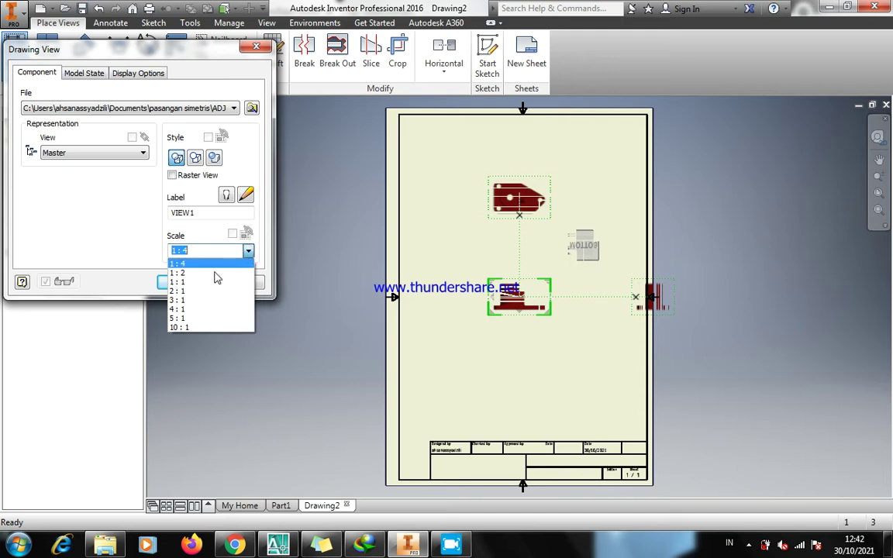
pyautogui.click(216, 275)
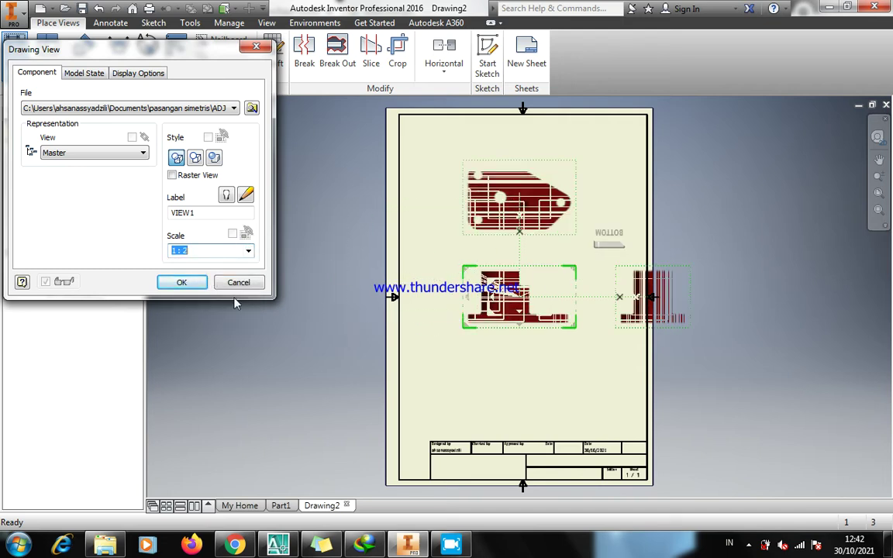
# Create the three views, shift the base view left and slightly down, and move the side view inside the sheet border
pyautogui.click(187, 283)
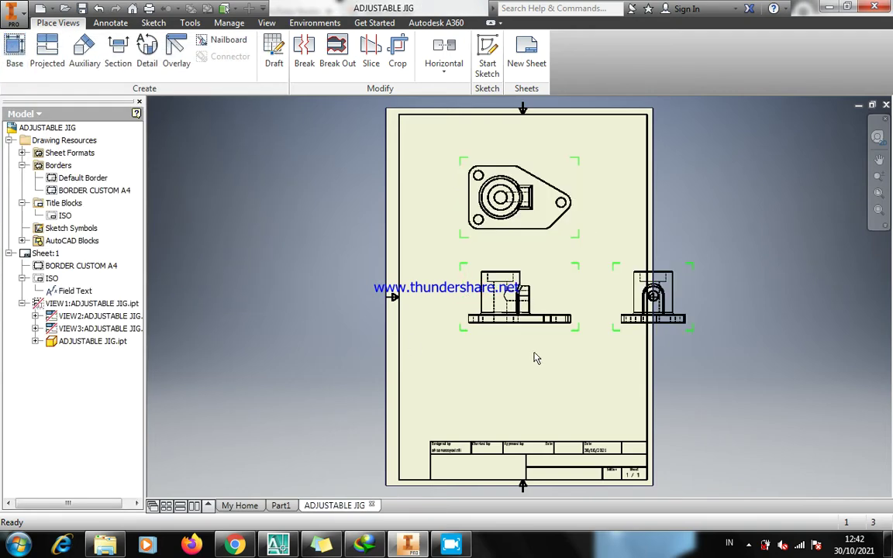
pyautogui.moveTo(532, 331); pyautogui.dragTo(493, 339)
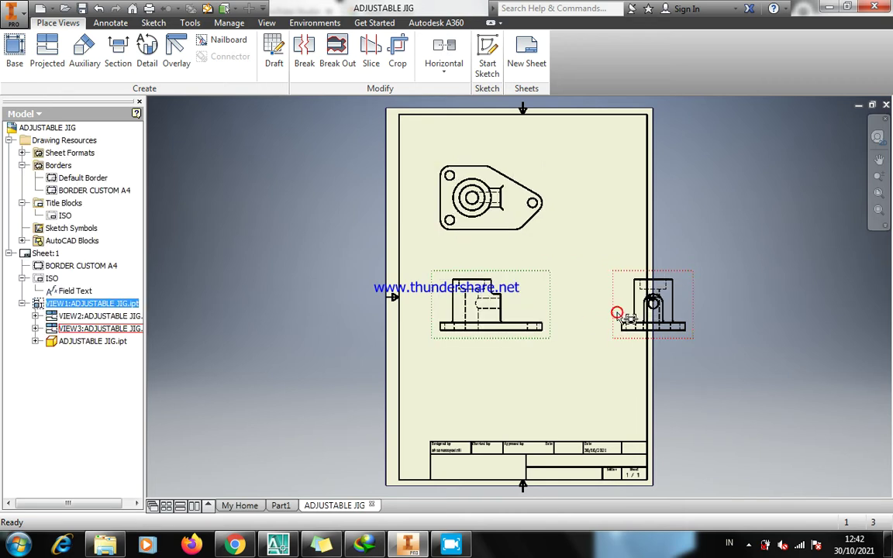
pyautogui.moveTo(616, 314); pyautogui.dragTo(562, 314)
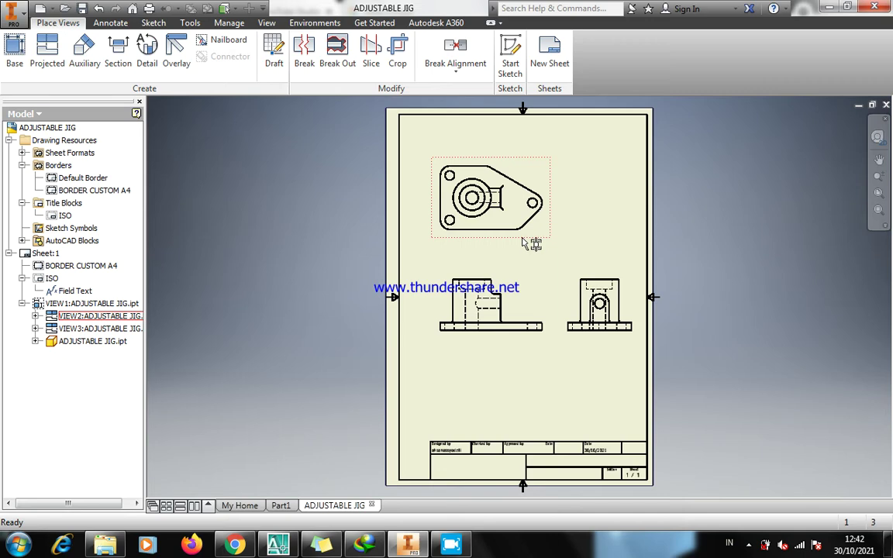
# Move the top view and the front view closer together on the sheet
pyautogui.moveTo(523, 243)
pyautogui.mouseDown()
pyautogui.moveTo(528, 255)
pyautogui.moveTo(514, 268)
pyautogui.moveTo(522, 262)
pyautogui.mouseUp()
pyautogui.click(590, 235)
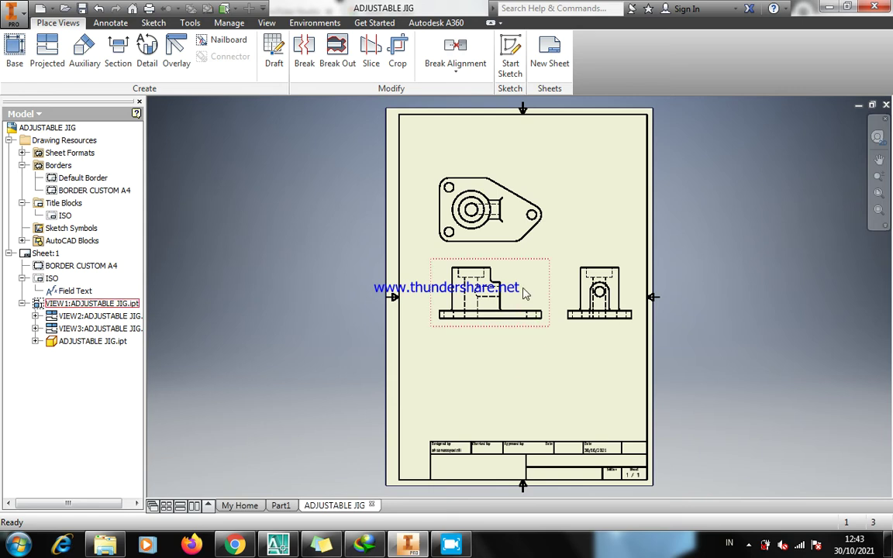
pyautogui.click(524, 293)
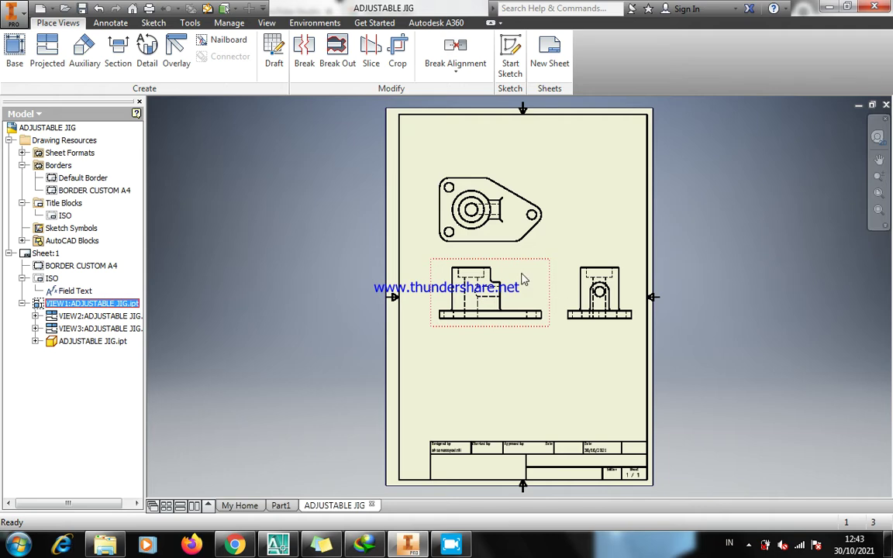
pyautogui.rightClick(524, 280)
pyautogui.click(520, 220)
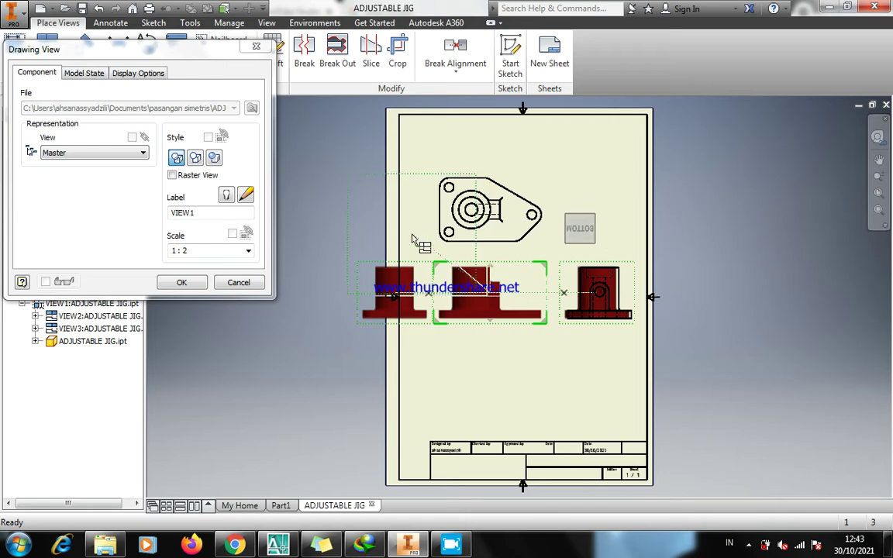
pyautogui.click(240, 282)
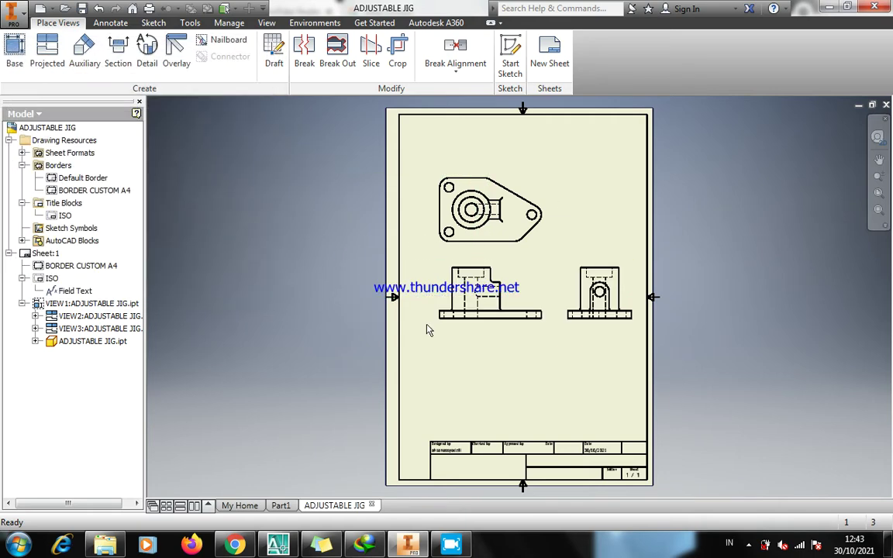
# Edit the base view, try other orientations such as Right, return to the original one, and set the display style to Hidden Line Removed
pyautogui.rightClick(519, 282)
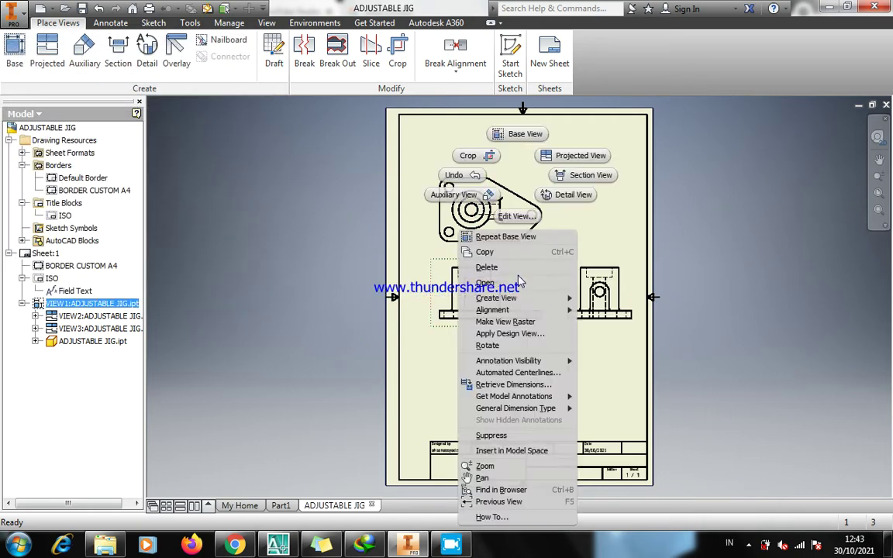
pyautogui.click(514, 218)
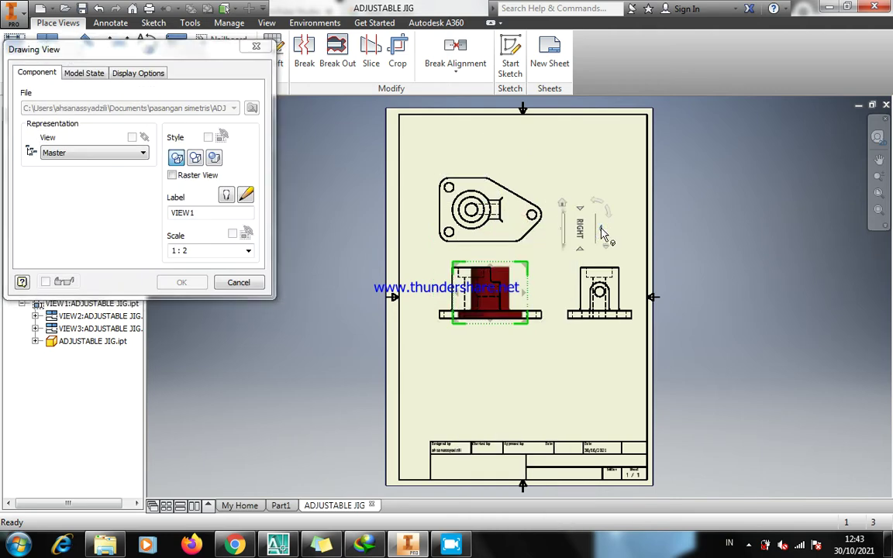
pyautogui.click(581, 252)
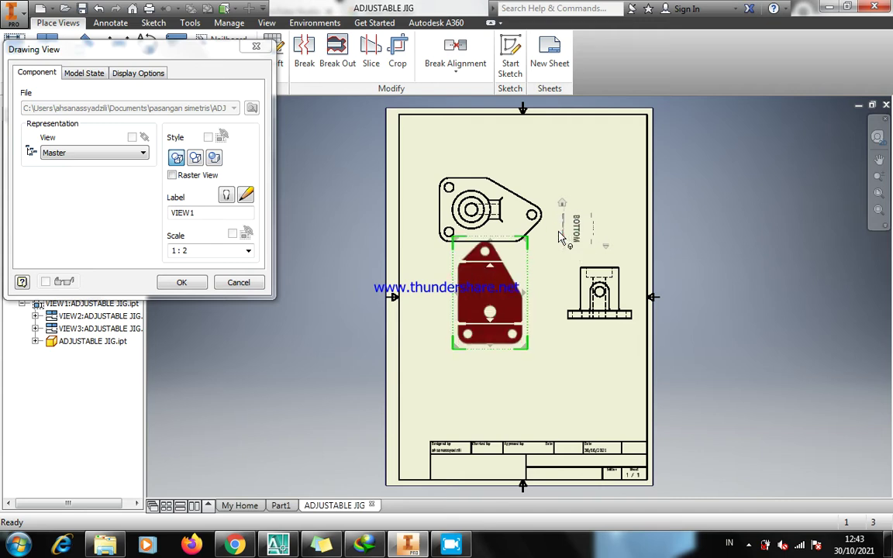
pyautogui.click(559, 231)
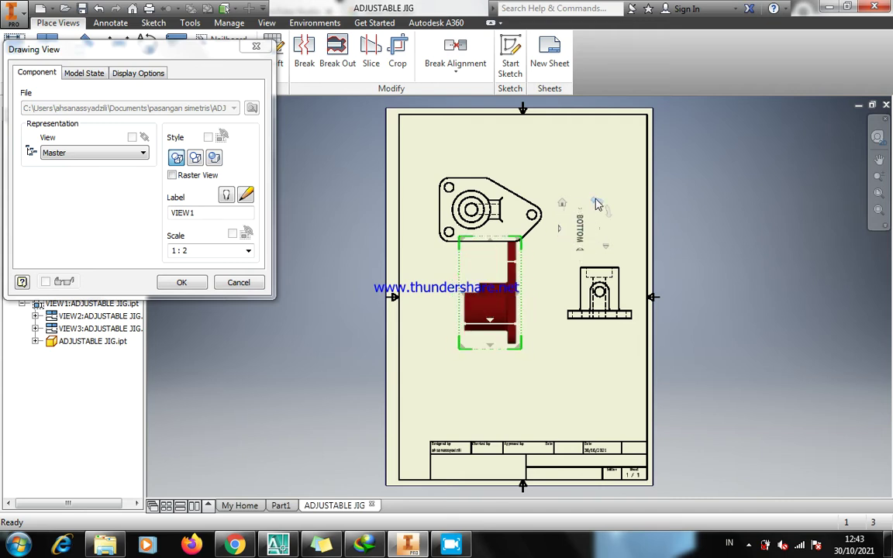
pyautogui.click(612, 217)
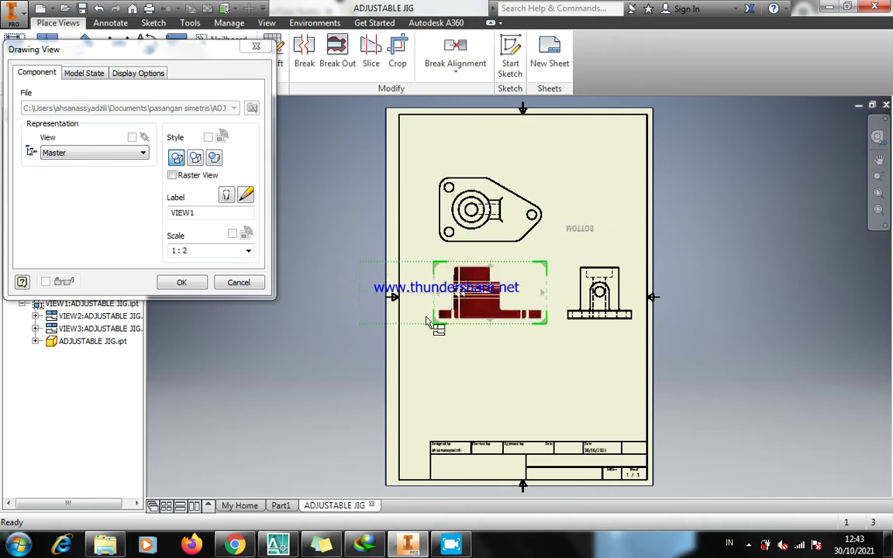
pyautogui.click(609, 284)
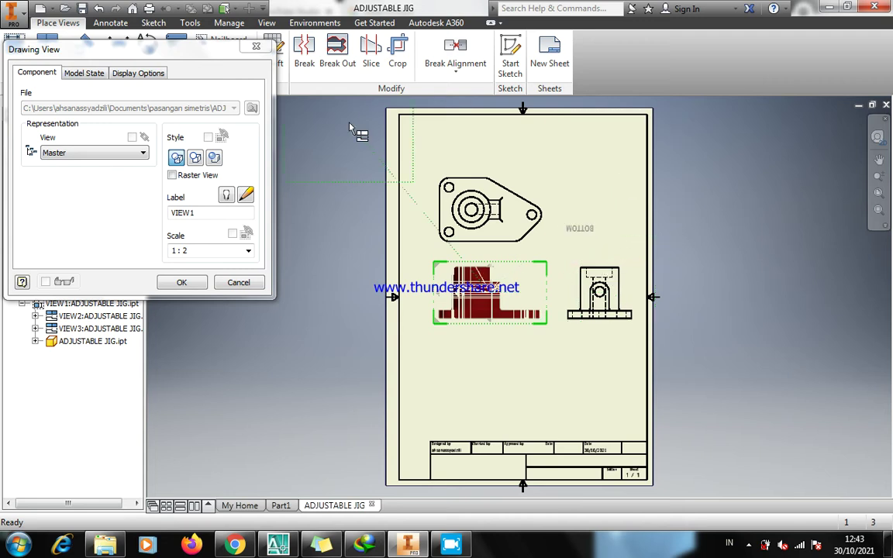
pyautogui.click(195, 157)
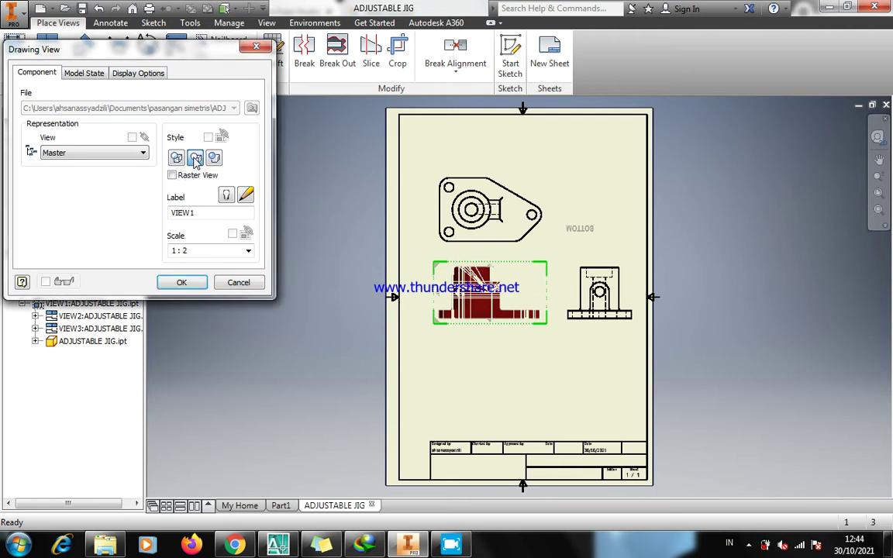
pyautogui.click(183, 283)
pyautogui.click(409, 302)
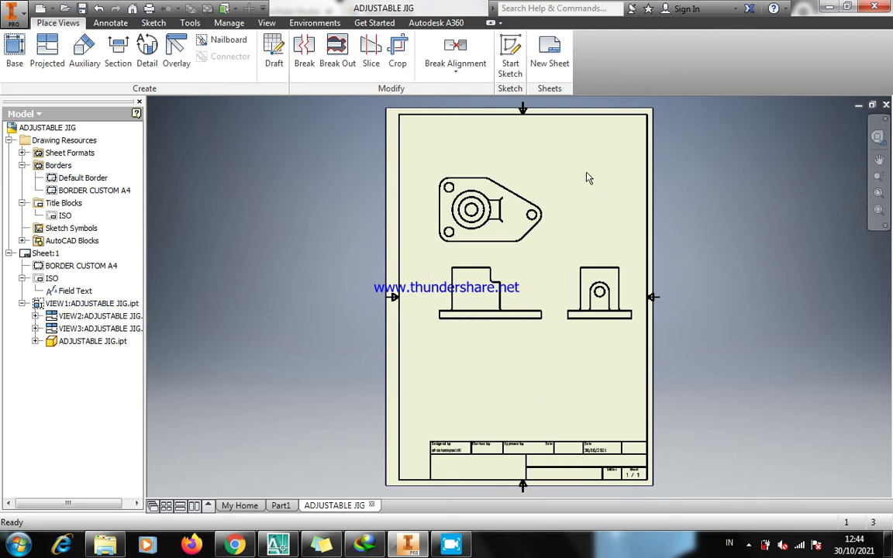
pyautogui.click(551, 371)
# Project an isometric view from the front view into the sheet's upper-right corner and shift the front view slightly left
pyautogui.click(47, 50)
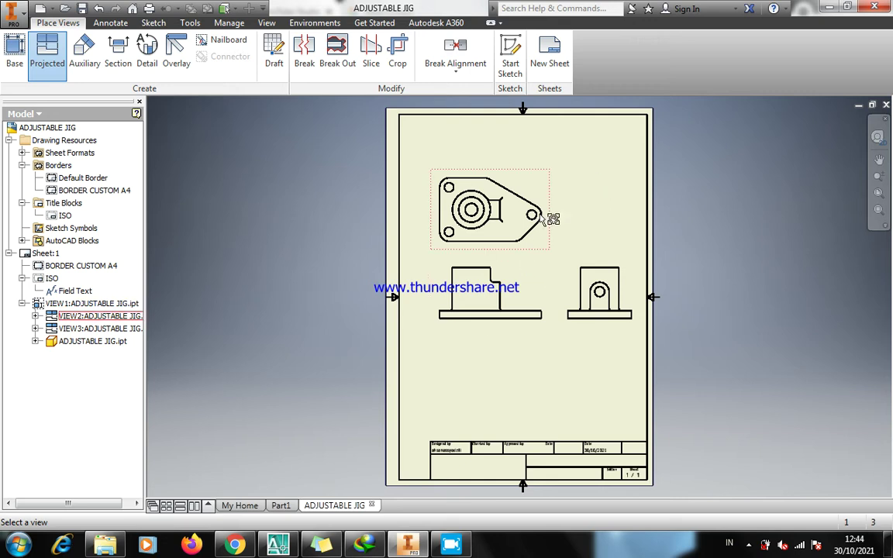
pyautogui.click(534, 272)
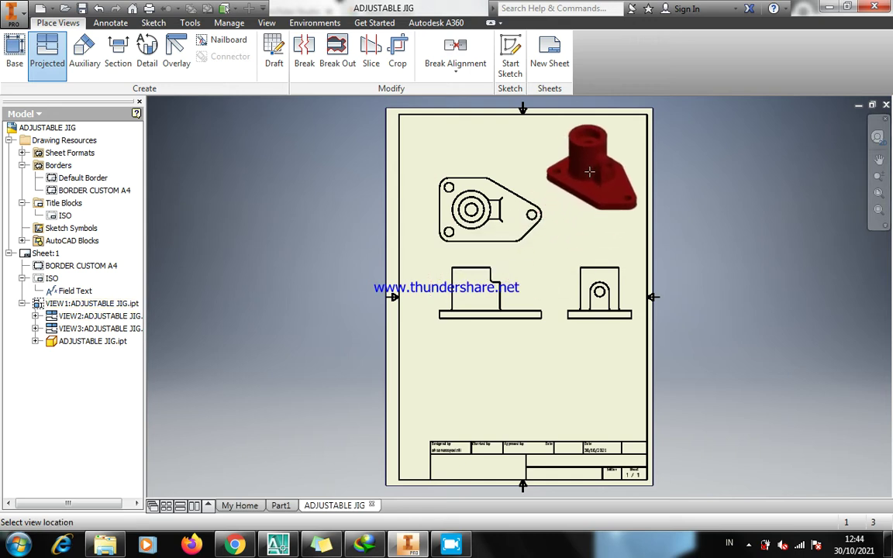
pyautogui.click(589, 172)
pyautogui.rightClick(585, 172)
pyautogui.click(637, 173)
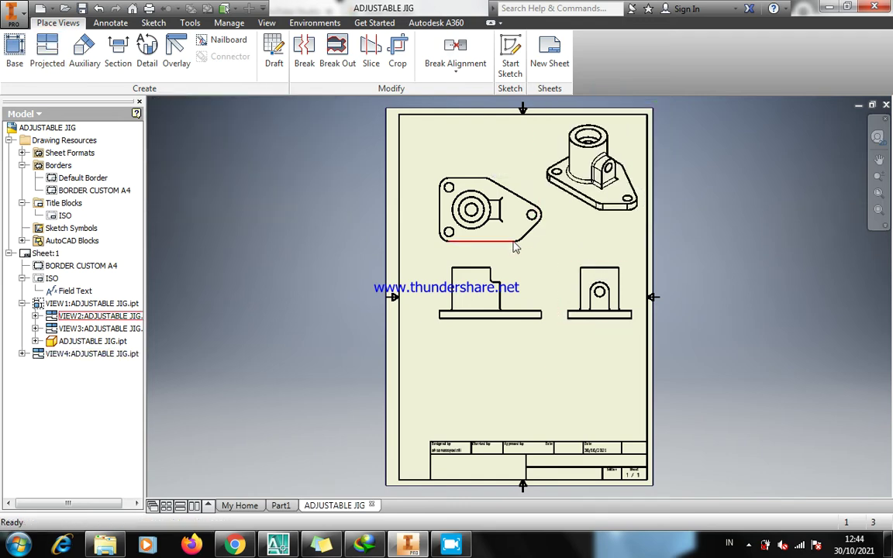
pyautogui.moveTo(514, 258); pyautogui.dragTo(503, 258)
pyautogui.click(577, 375)
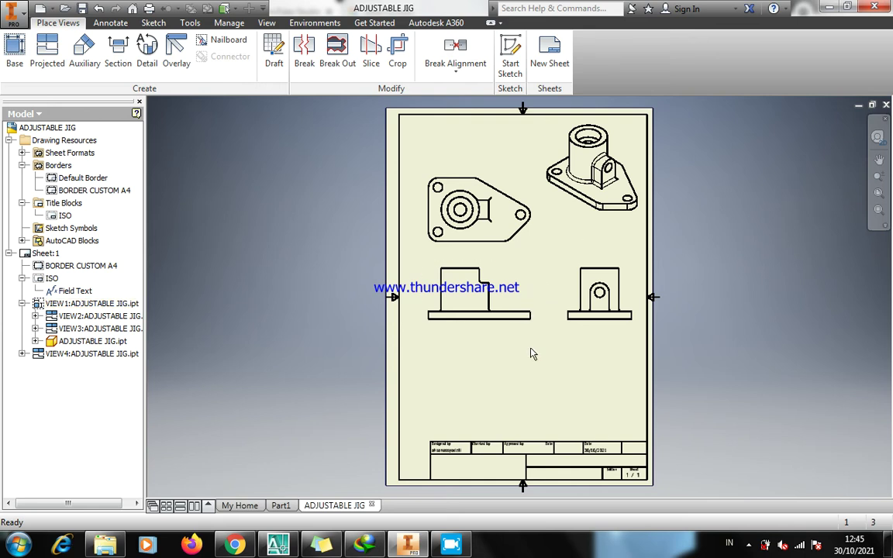
# Try deleting the base view together with its dependent views, and undo the deletion
pyautogui.click(516, 291)
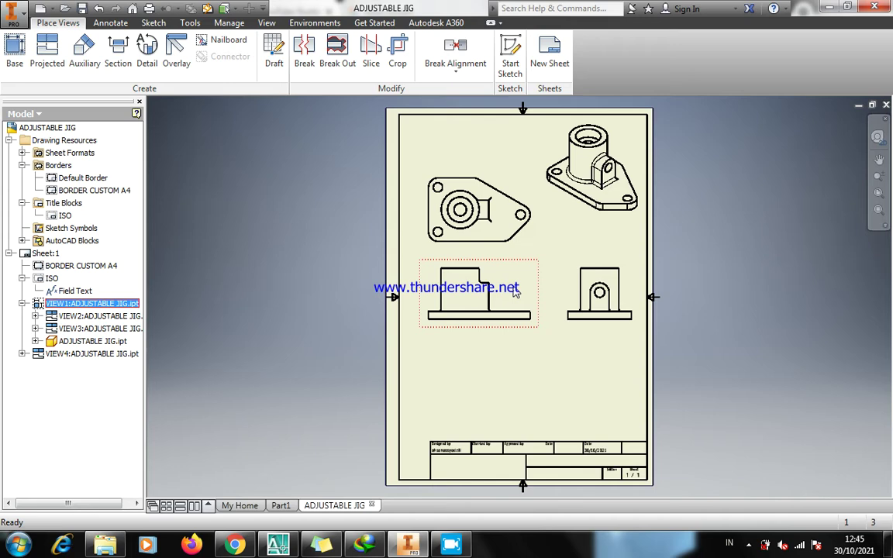
pyautogui.press('Delete')
pyautogui.click(494, 292)
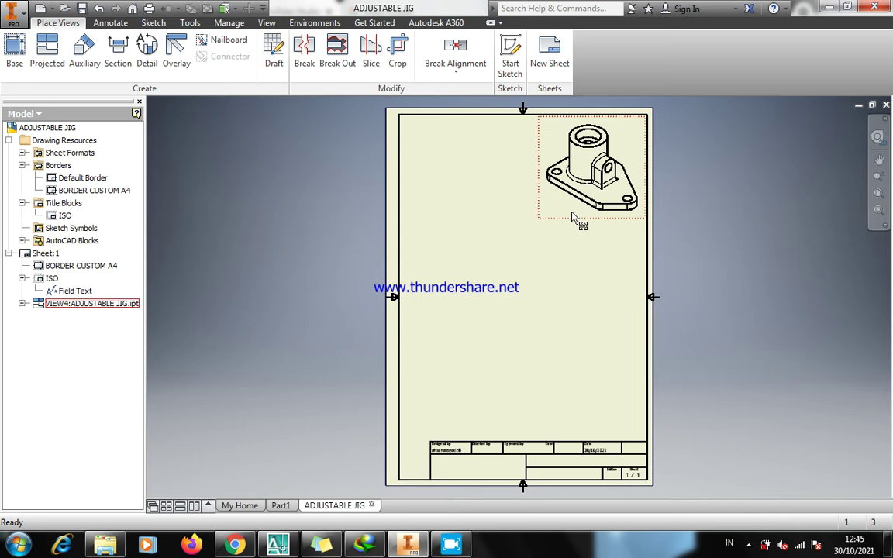
pyautogui.hotkey('ctrl', 'z')
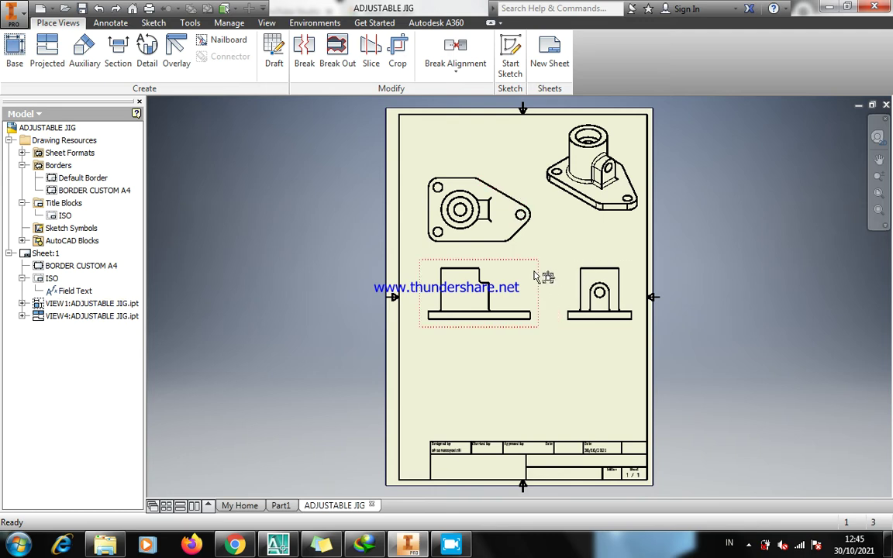
pyautogui.click(508, 293)
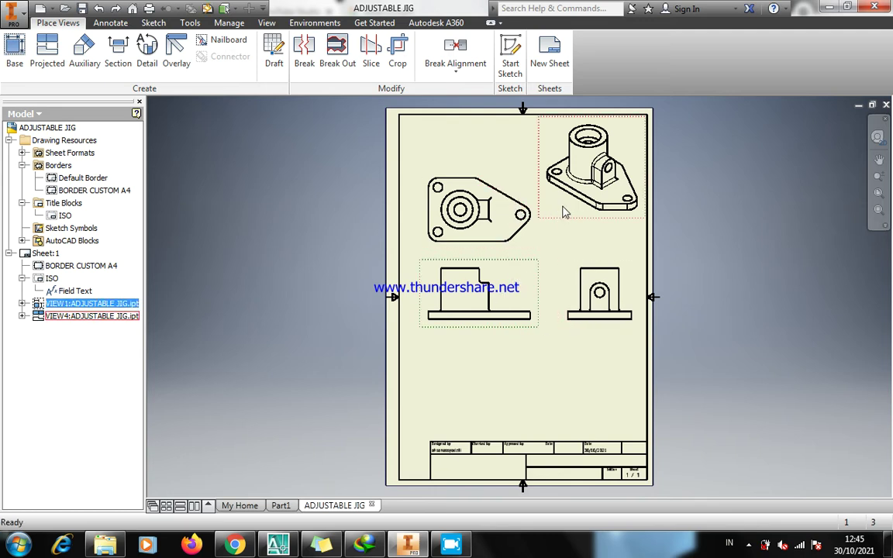
pyautogui.click(525, 392)
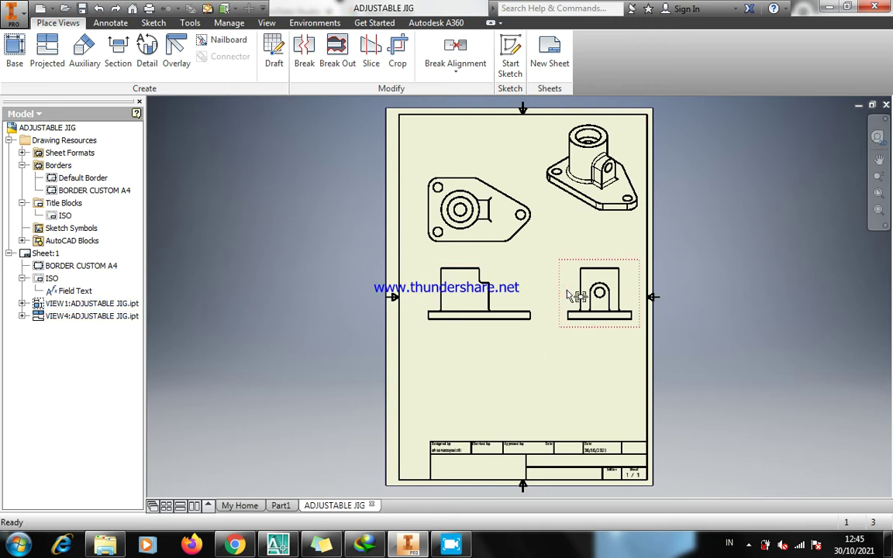
# Delete the side view and project a new one to the right of the front view
pyautogui.press('Delete')
pyautogui.click(423, 302)
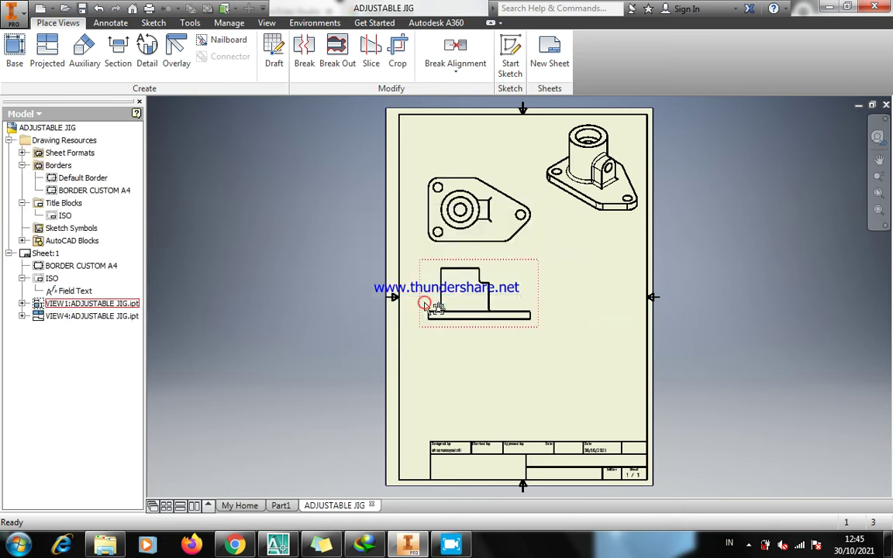
pyautogui.click(48, 64)
pyautogui.click(528, 291)
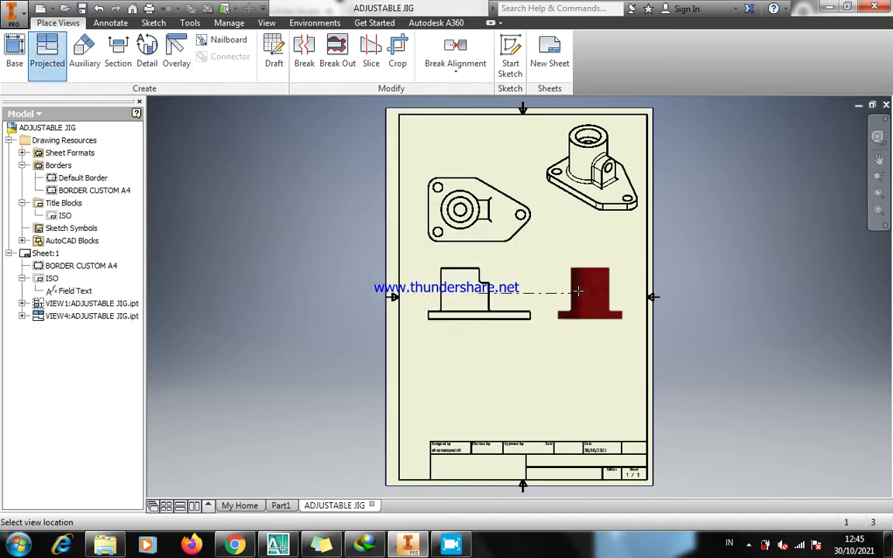
pyautogui.click(584, 293)
pyautogui.rightClick(580, 291)
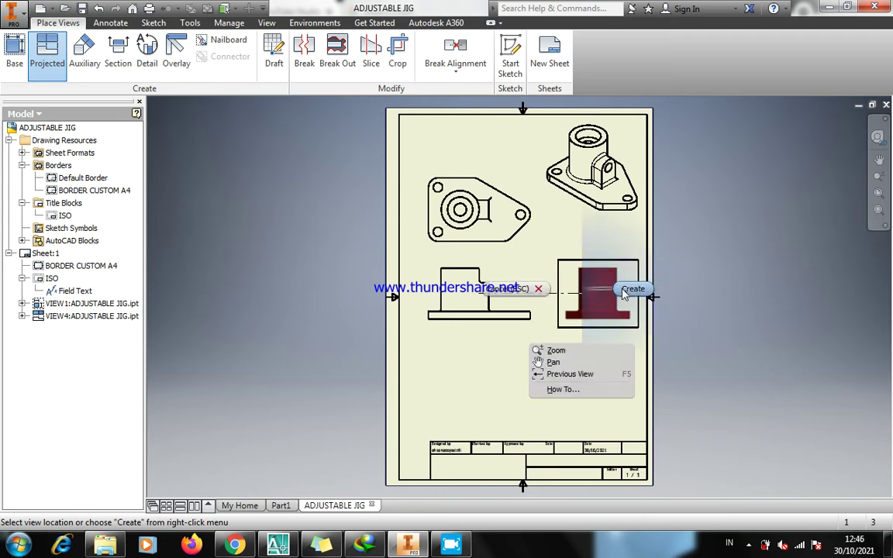
pyautogui.click(629, 291)
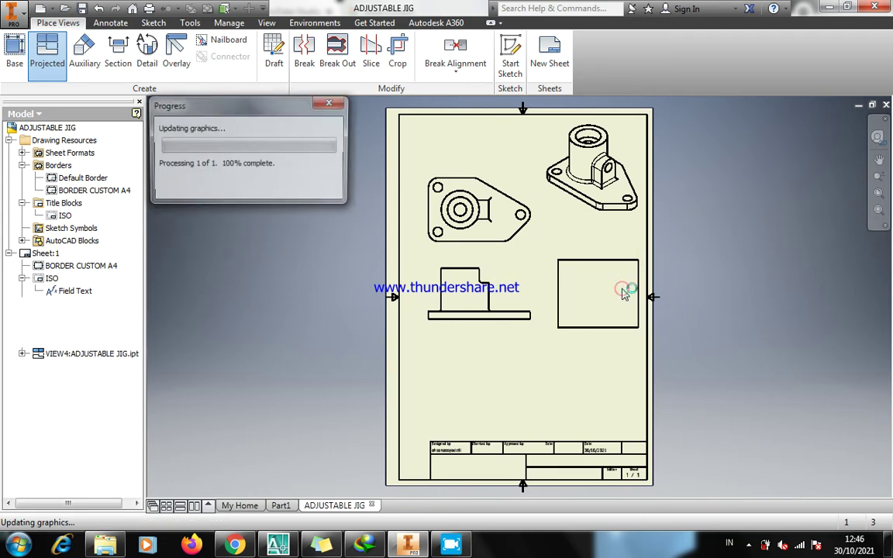
# Delete the front view with its top and side views two more times, undoing the deletion each time
pyautogui.click(511, 297)
pyautogui.press('Delete')
pyautogui.click(493, 293)
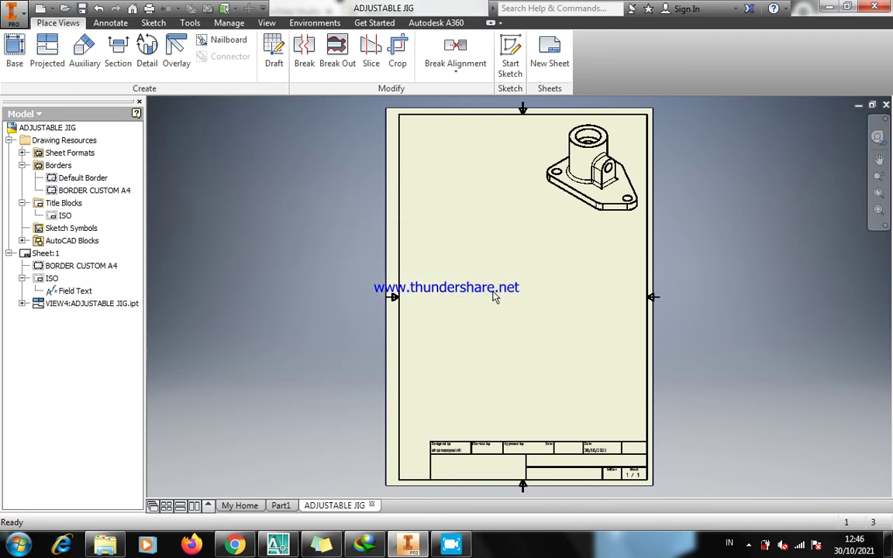
pyautogui.hotkey('ctrl', 'z')
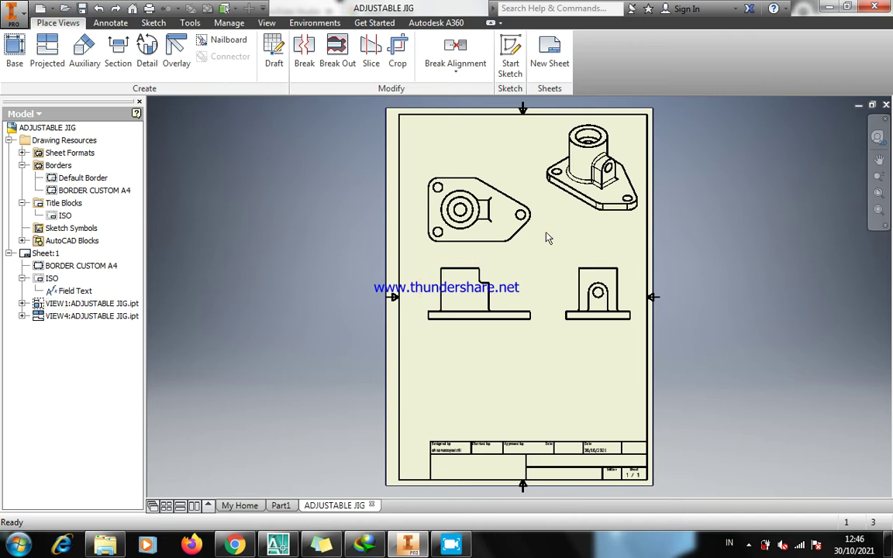
pyautogui.click(527, 400)
pyautogui.click(526, 285)
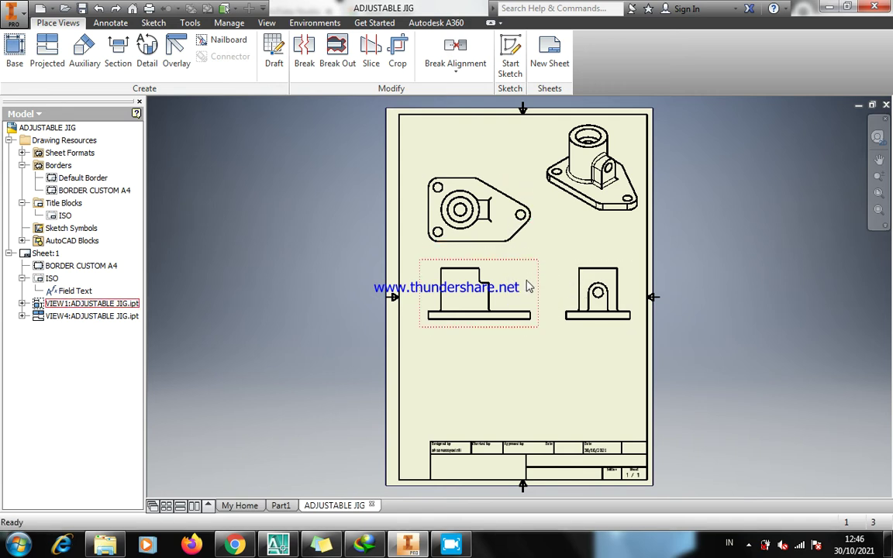
pyautogui.press('Delete')
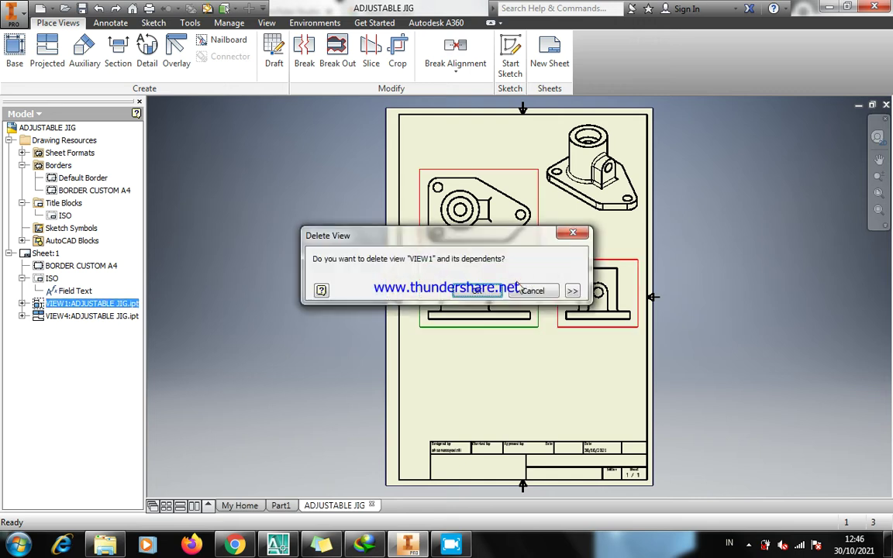
pyautogui.click(488, 292)
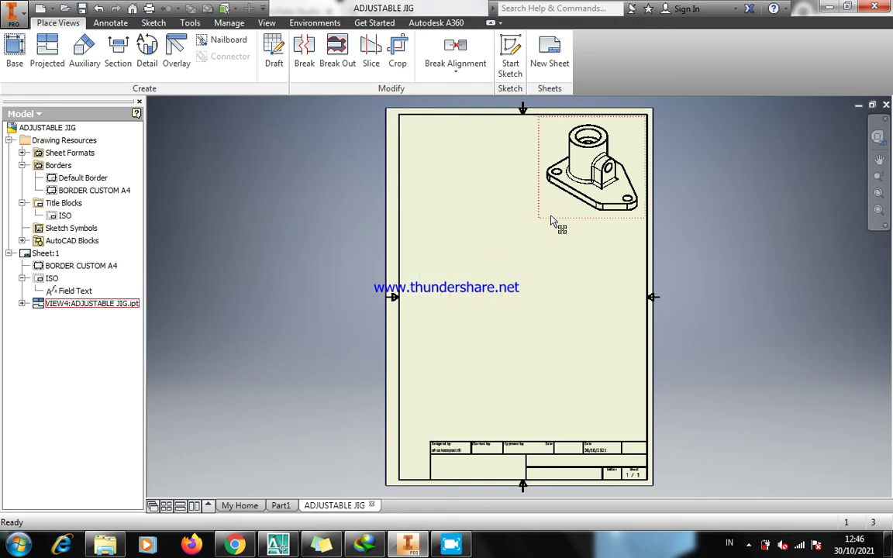
pyautogui.hotkey('ctrl', 'z')
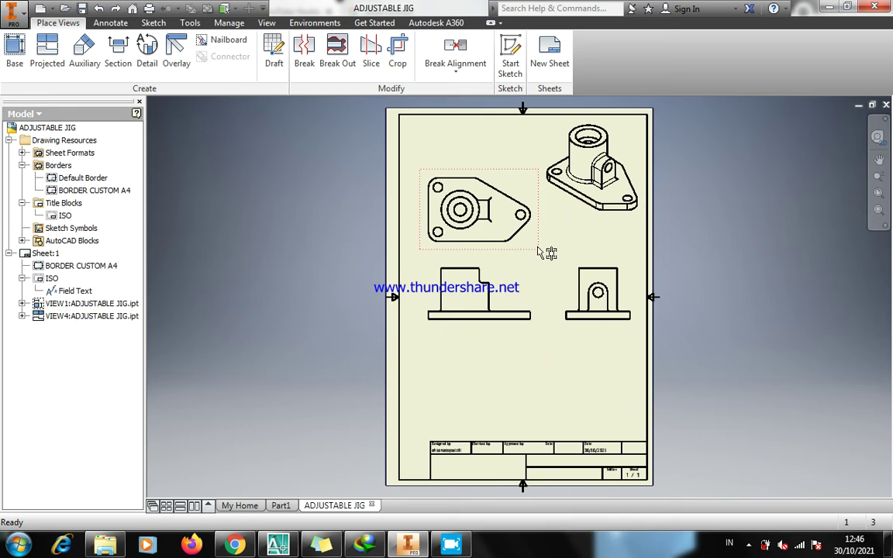
# Try the scale 1:4 on the base view and its dependent views
pyautogui.doubleClick(525, 281)
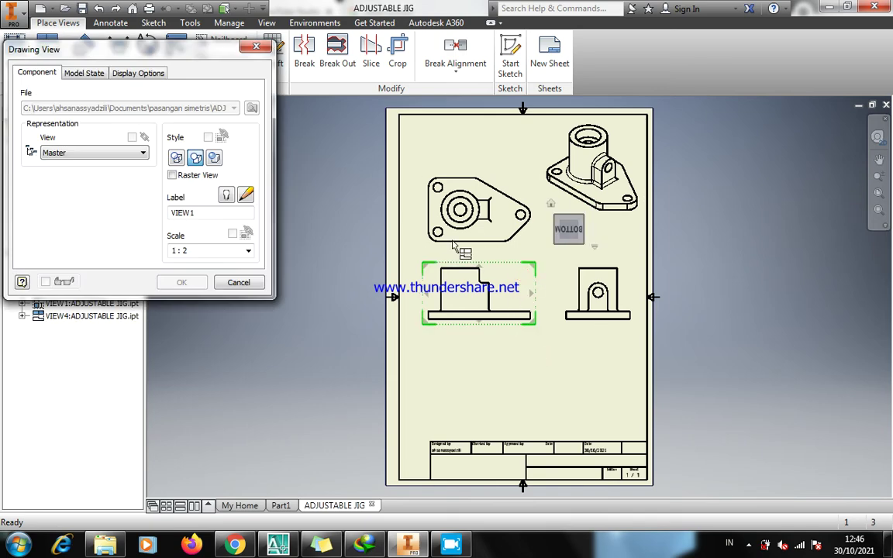
pyautogui.click(248, 250)
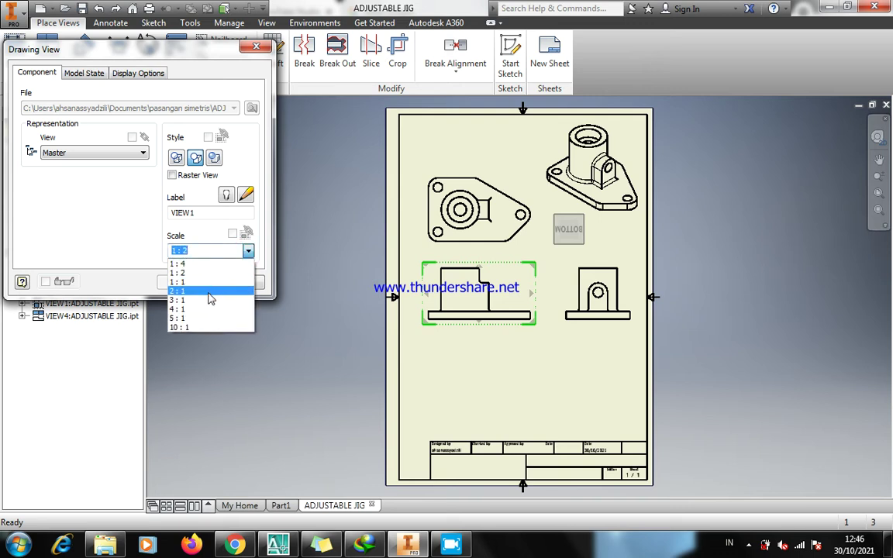
pyautogui.click(213, 264)
pyautogui.click(190, 284)
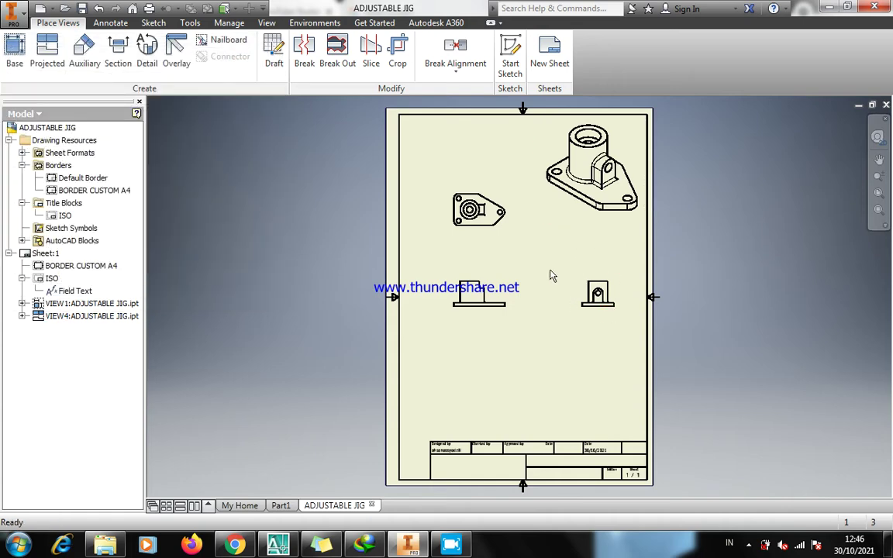
pyautogui.click(542, 378)
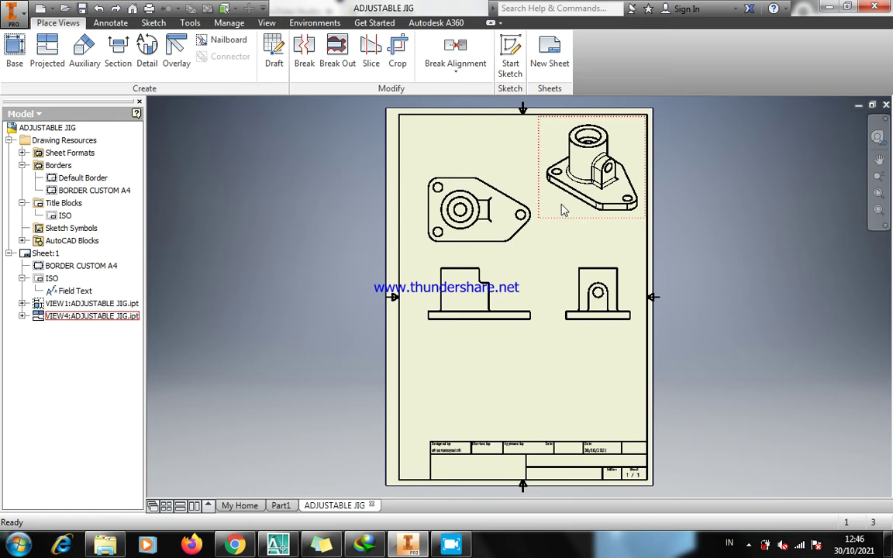
# Try the scales 3:1 and 1:4 on the isometric view
pyautogui.doubleClick(561, 210)
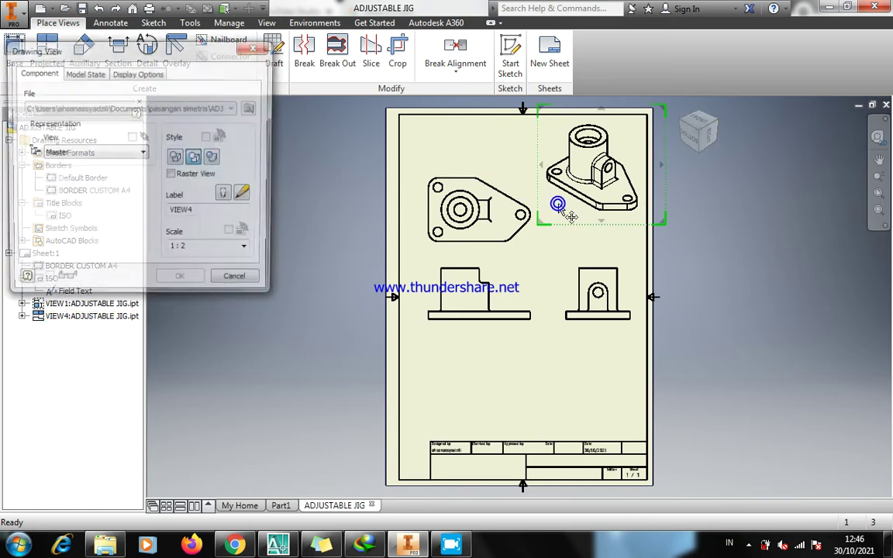
pyautogui.click(249, 250)
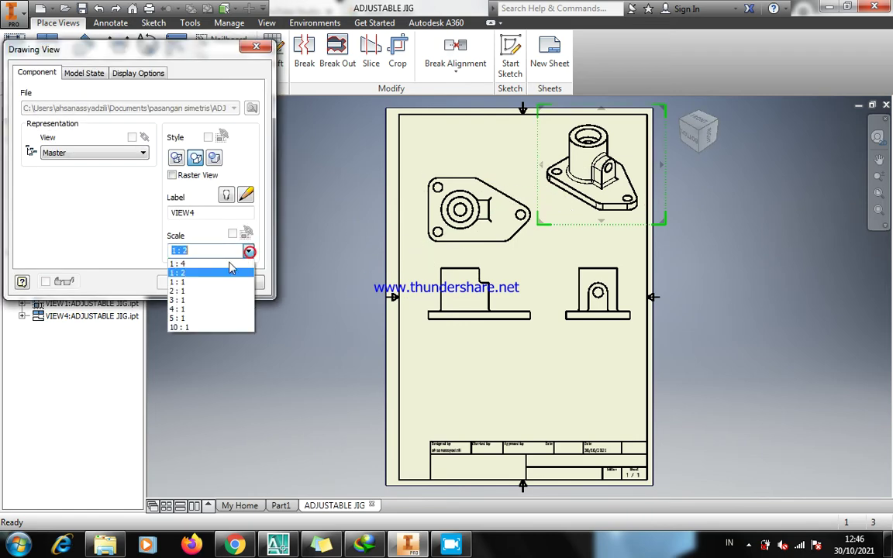
pyautogui.click(200, 293)
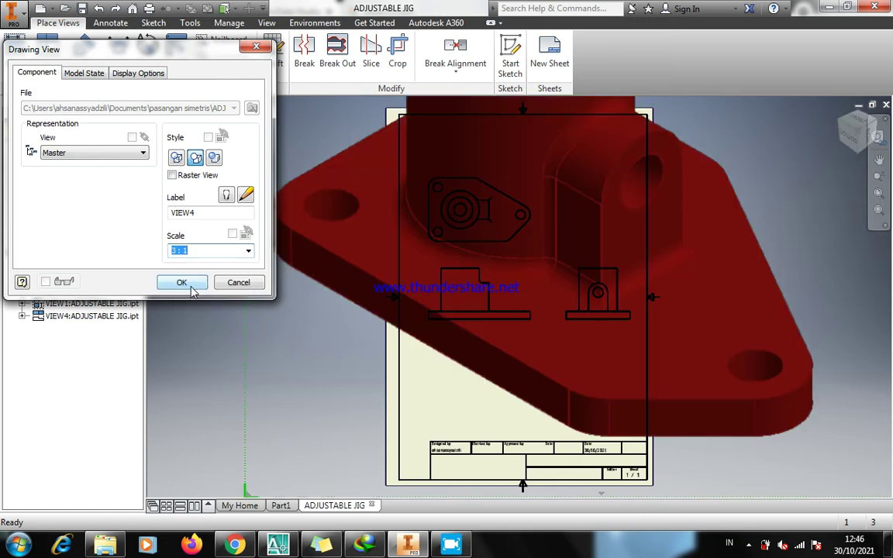
pyautogui.click(248, 251)
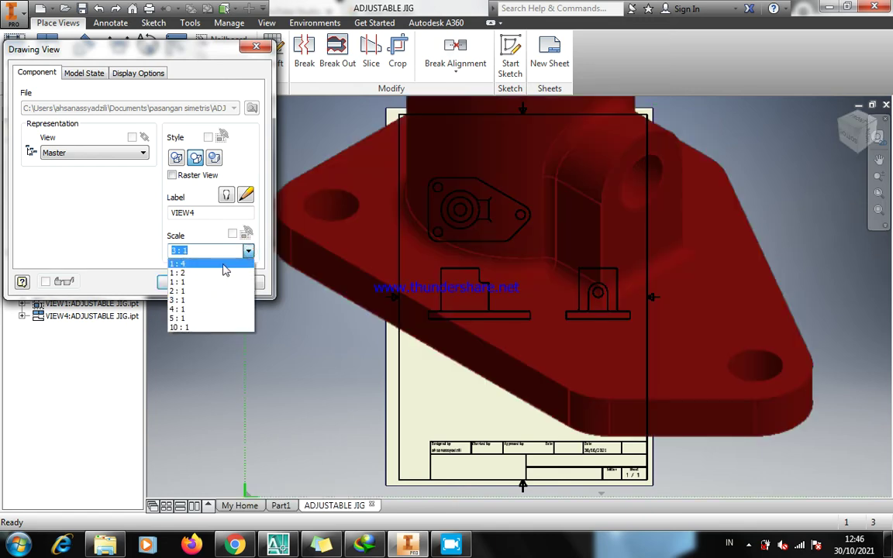
pyautogui.click(223, 264)
pyautogui.click(197, 282)
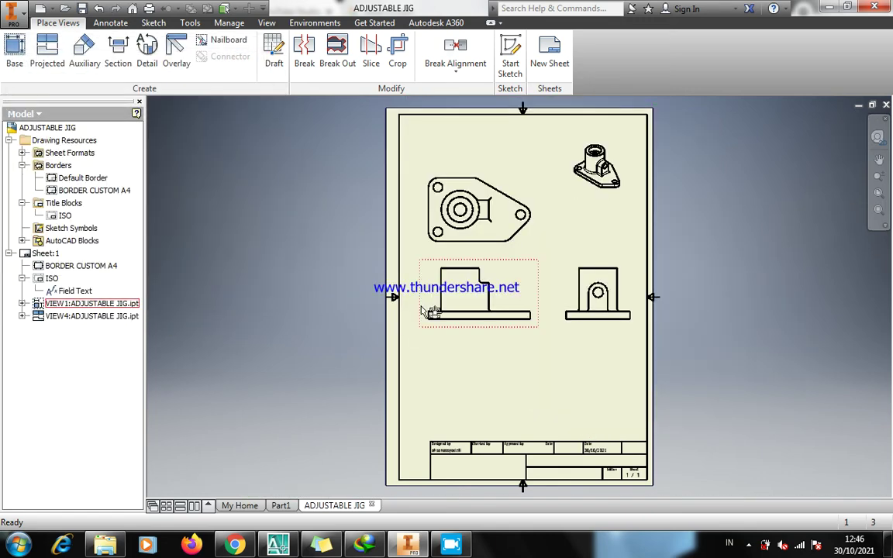
# Set the scale of the isometric view to 1:3
pyautogui.rightClick(582, 195)
pyautogui.doubleClick(582, 195)
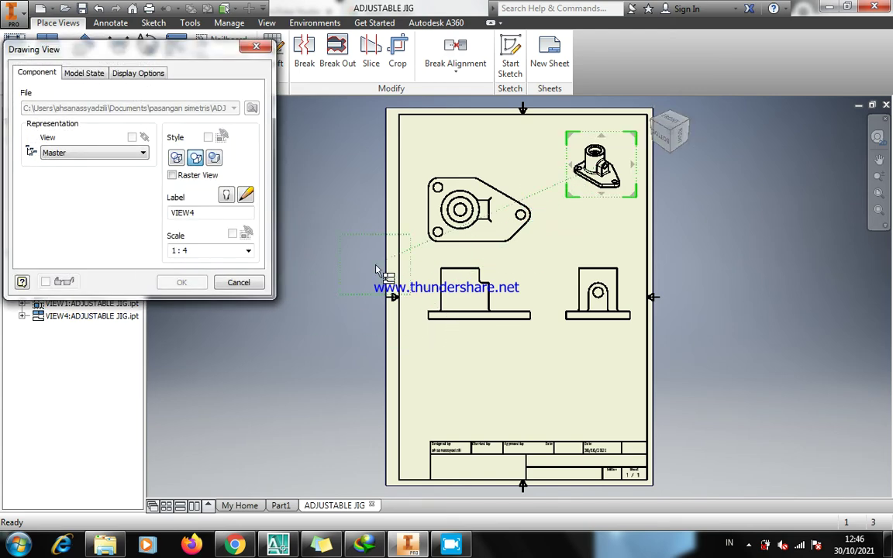
pyautogui.doubleClick(235, 251)
pyautogui.click(235, 250)
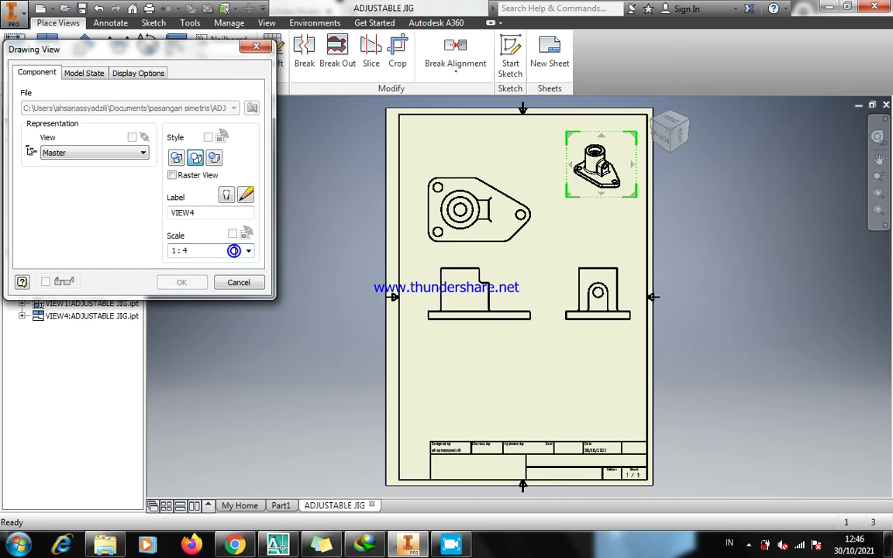
pyautogui.press('BackSpace')
pyautogui.write('3')
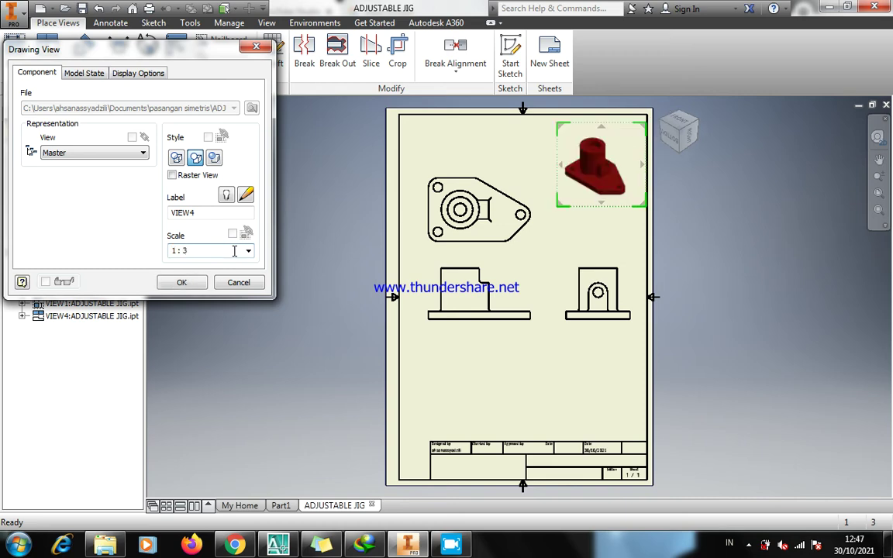
pyautogui.click(181, 282)
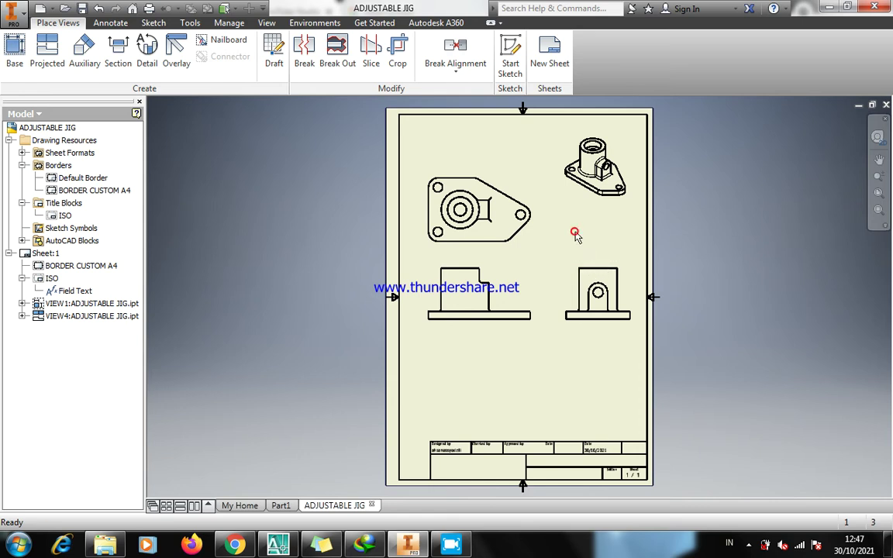
pyautogui.click(524, 261)
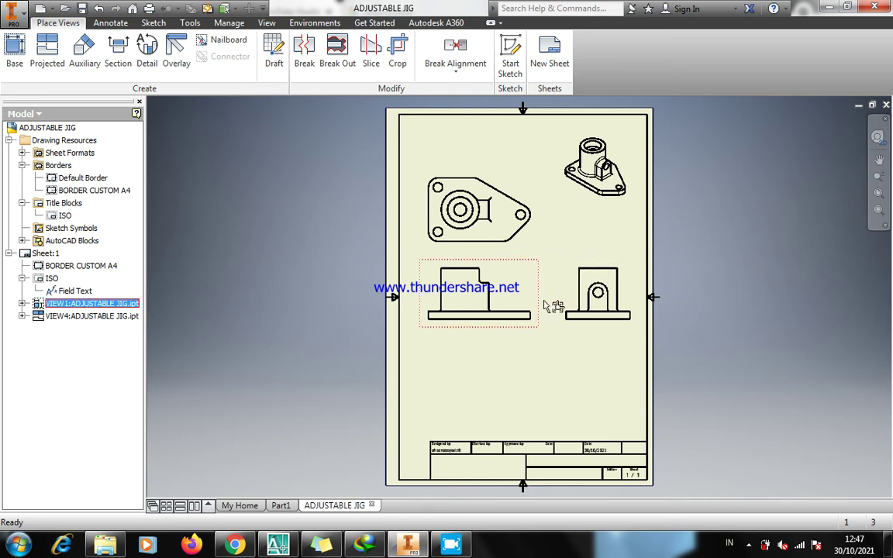
pyautogui.click(567, 354)
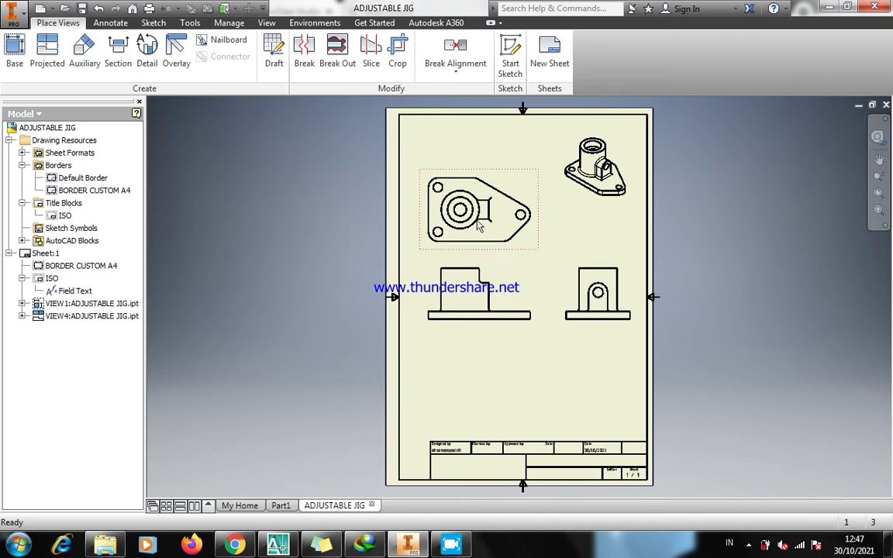
# Try to draw vertical centre lines with the Centerline tool through the front view's boss and the side view's boss
pyautogui.press('z')
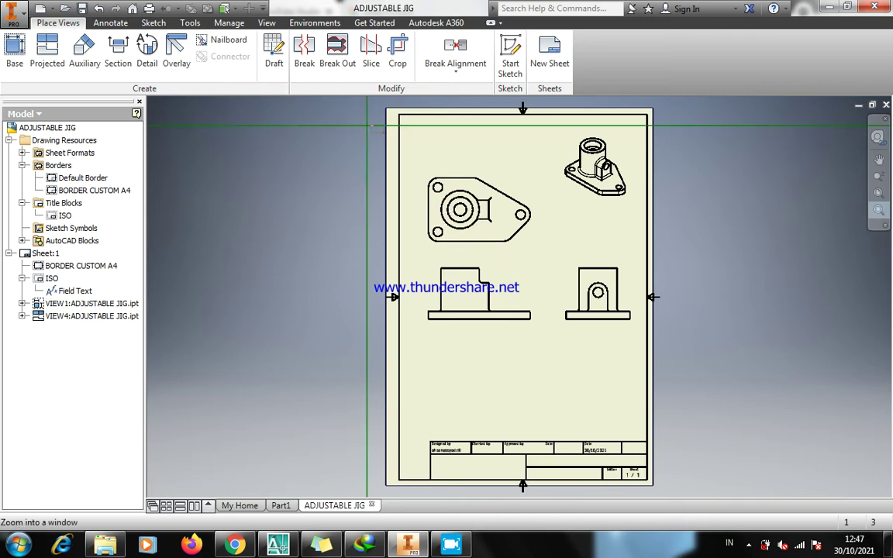
pyautogui.moveTo(388, 123)
pyautogui.mouseDown()
pyautogui.moveTo(603, 266)
pyautogui.moveTo(645, 360)
pyautogui.mouseUp()
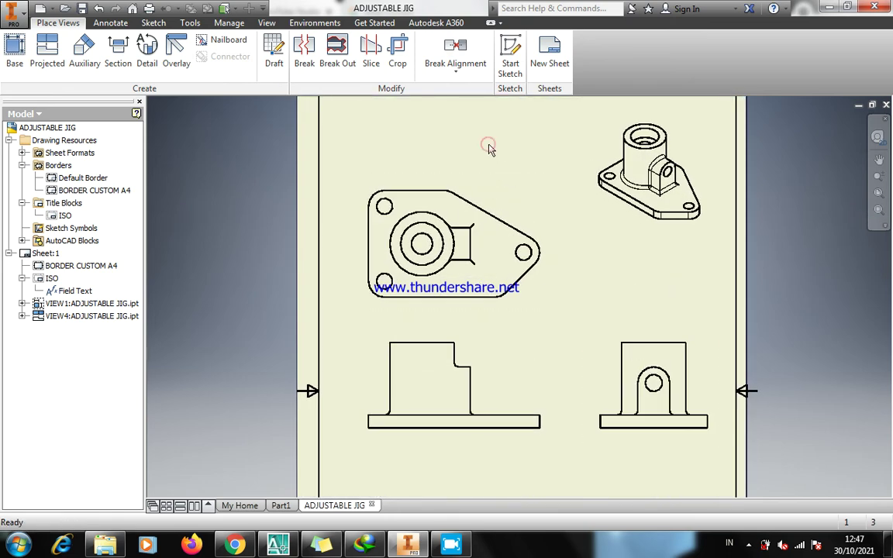
pyautogui.click(108, 23)
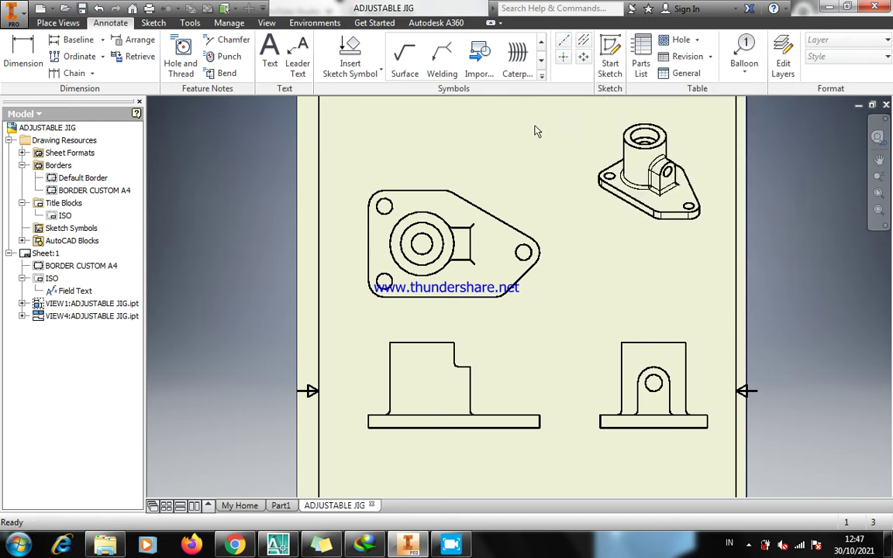
pyautogui.click(563, 40)
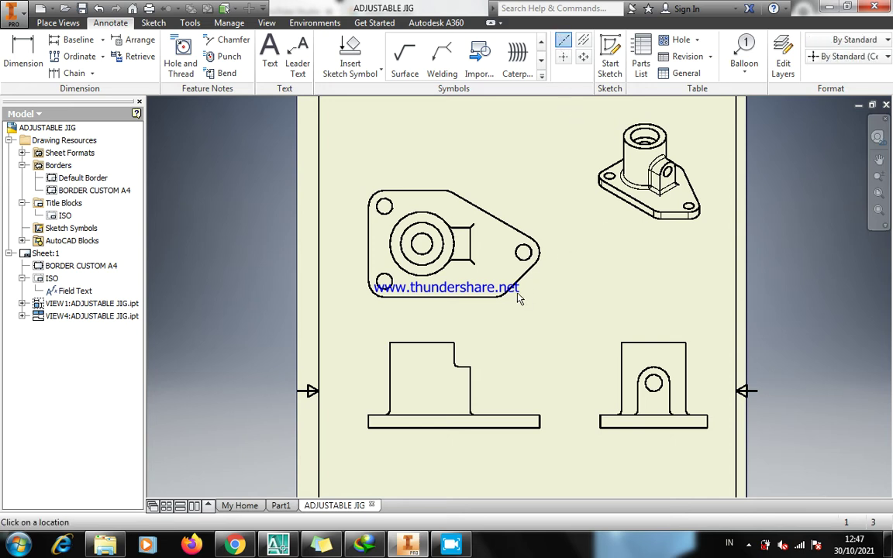
pyautogui.click(421, 342)
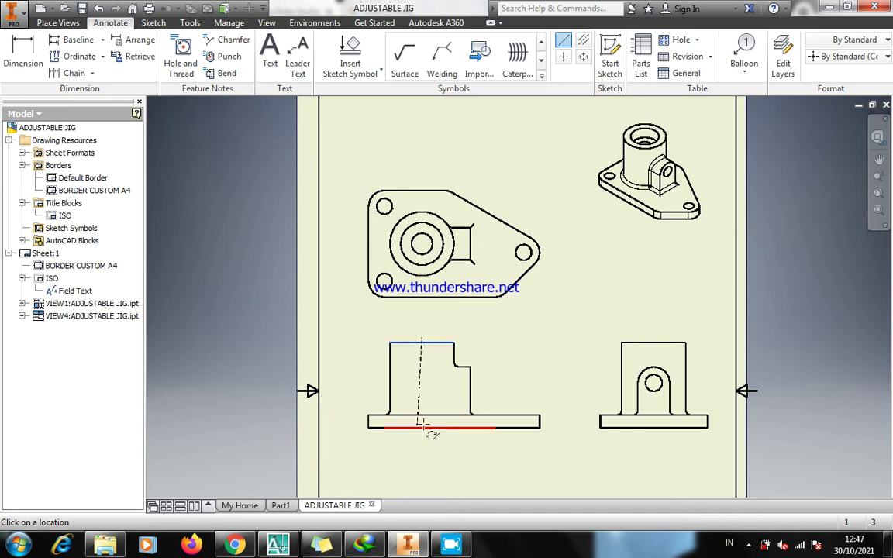
pyautogui.press('Escape')
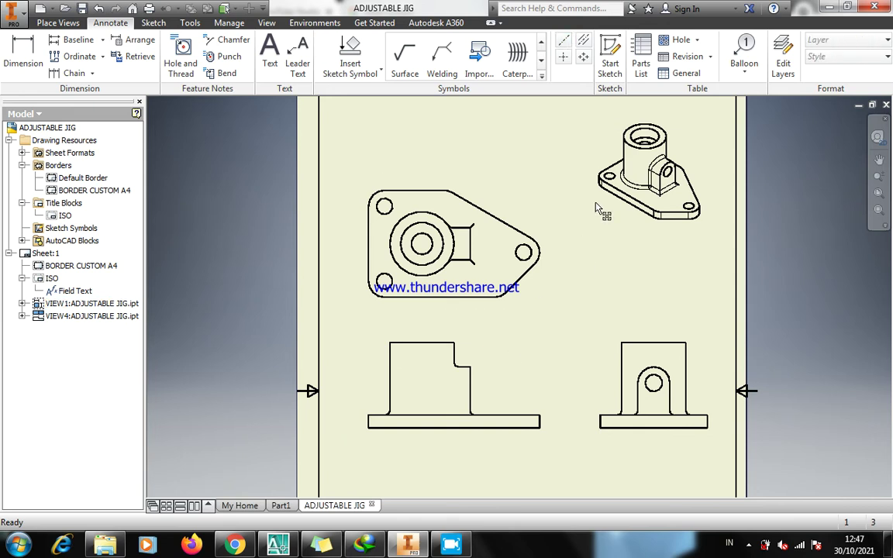
pyautogui.click(564, 40)
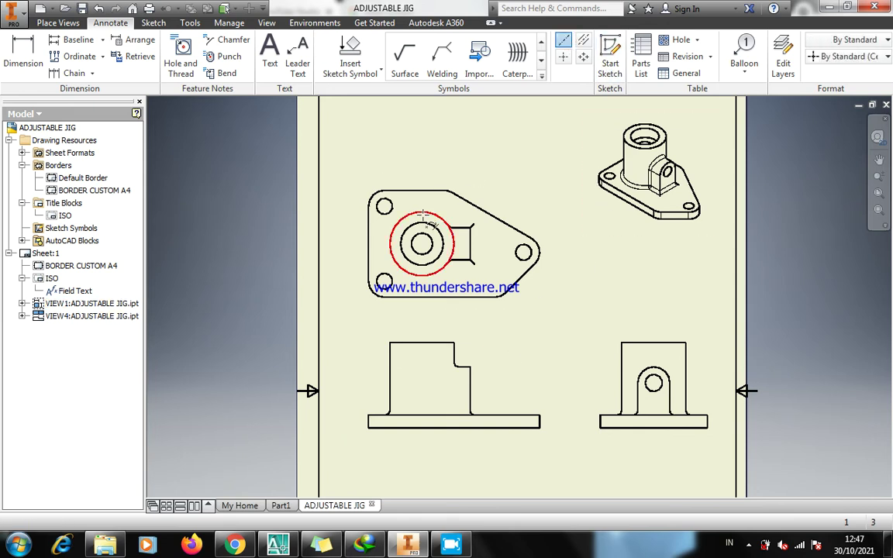
pyautogui.click(653, 342)
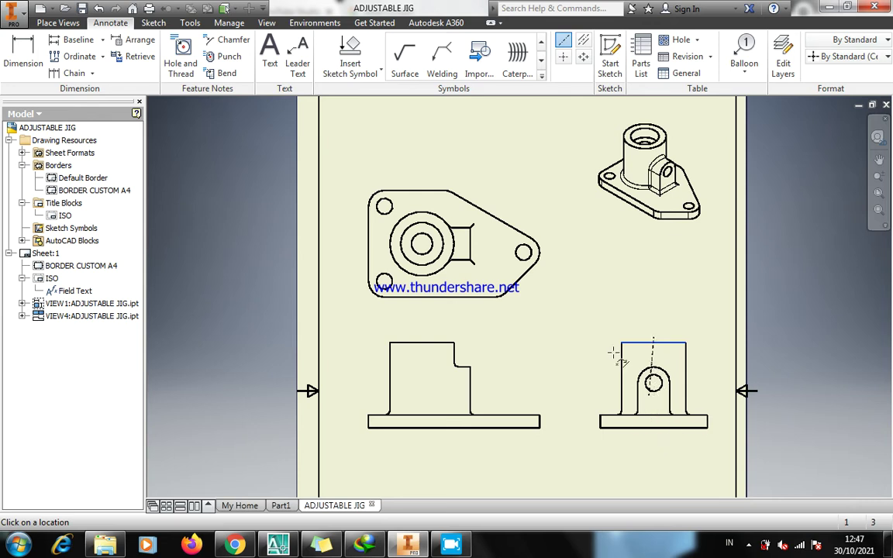
pyautogui.press('Escape')
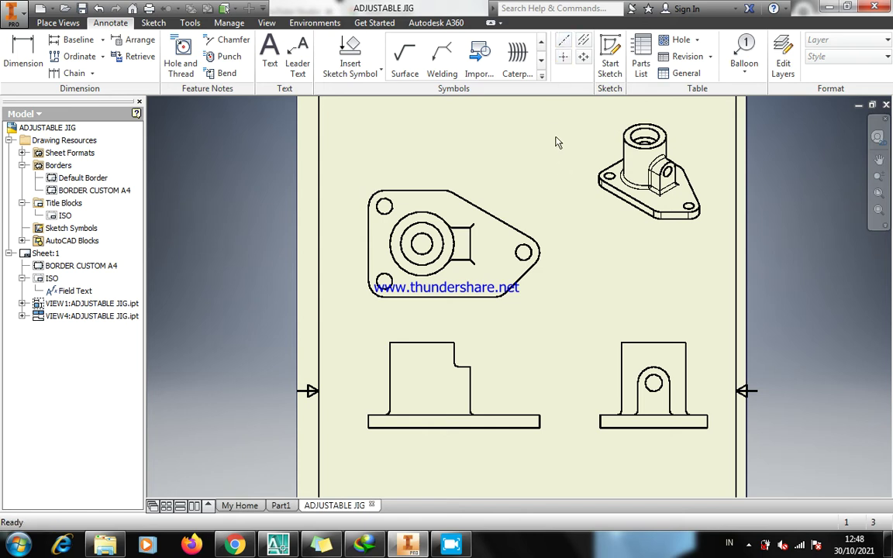
# Add a bisector centre line between the boss's two vertical edges in the side view and extend it down past the base plate
pyautogui.click(584, 40)
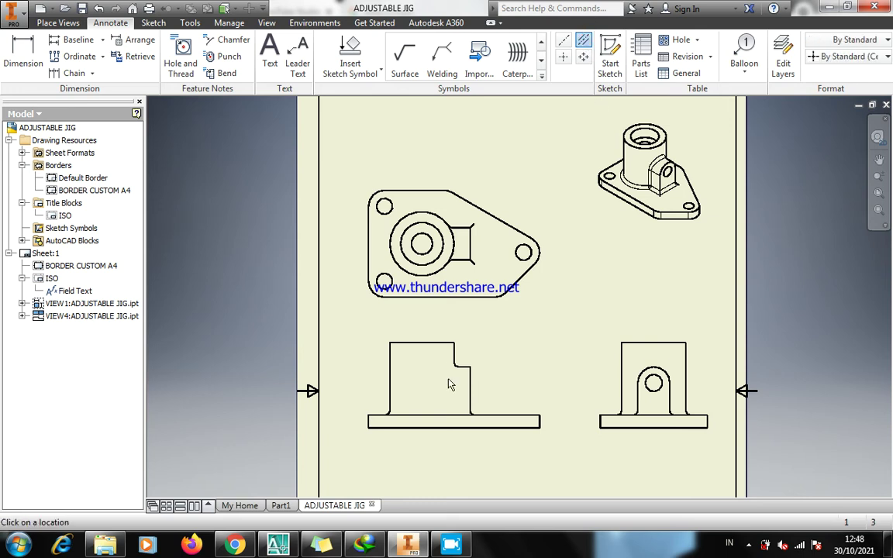
pyautogui.click(621, 354)
pyautogui.click(686, 354)
pyautogui.press('Escape')
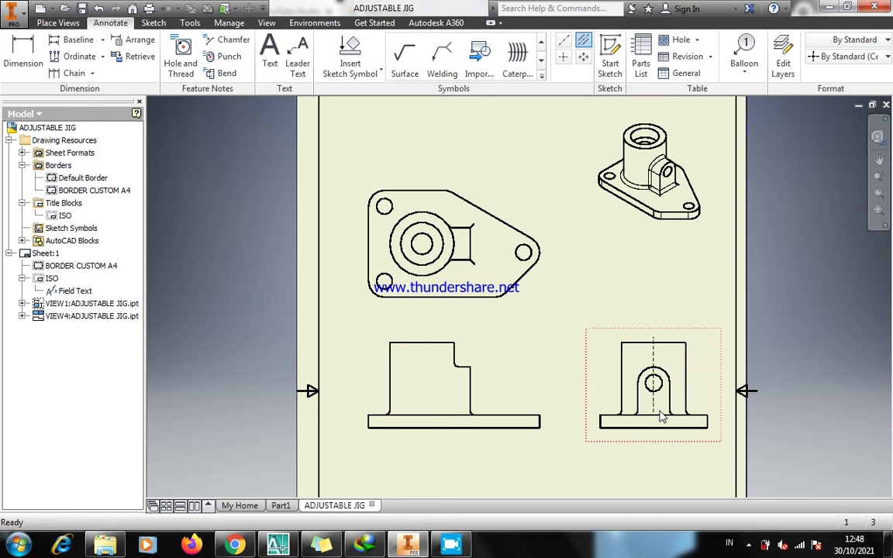
pyautogui.click(654, 399)
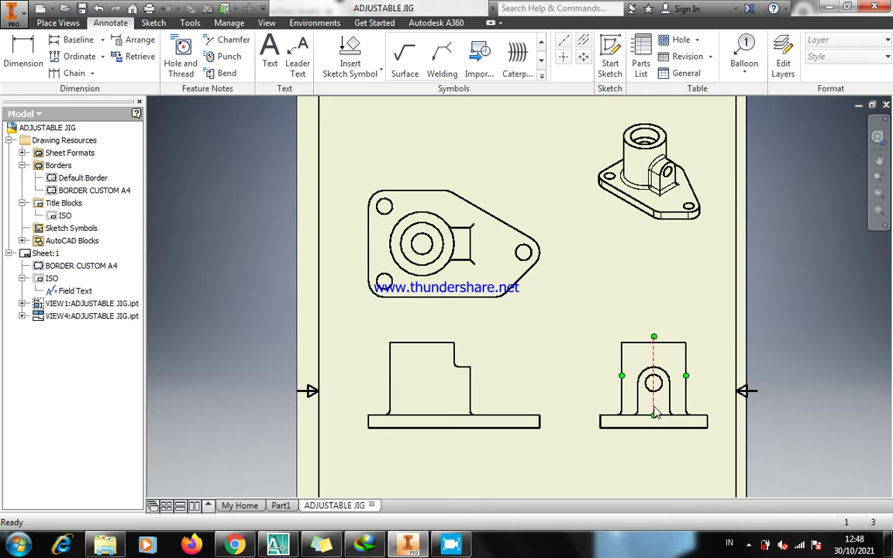
pyautogui.moveTo(654, 416); pyautogui.dragTo(654, 432)
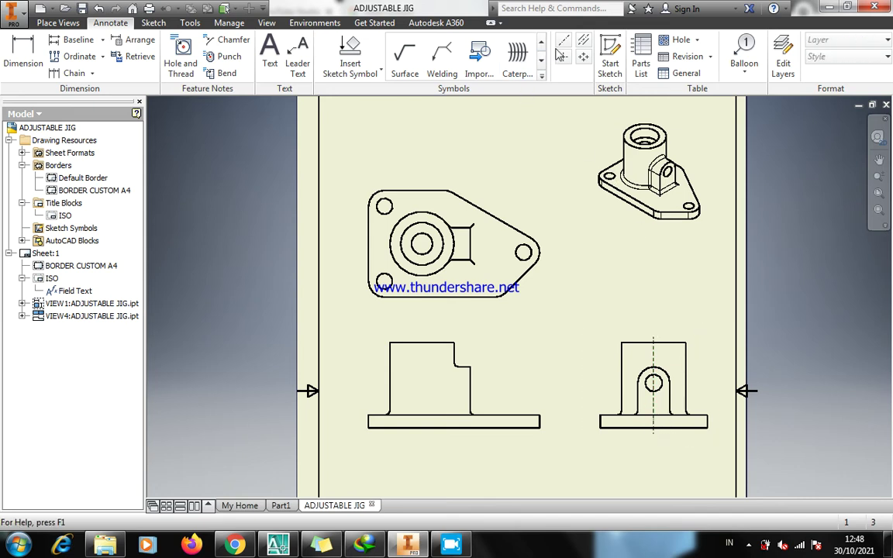
# Add centre marks to the concentric boss circles and the three mounting holes in the top view
pyautogui.click(564, 56)
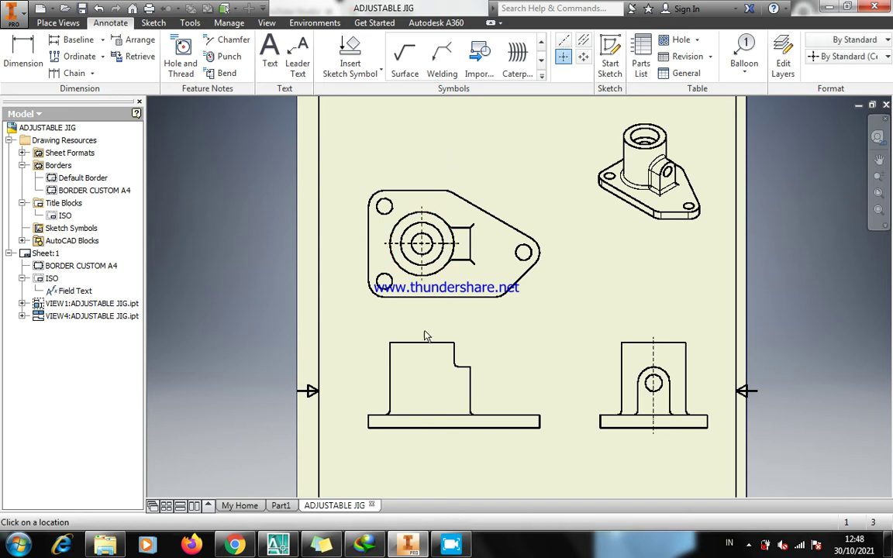
pyautogui.click(383, 205)
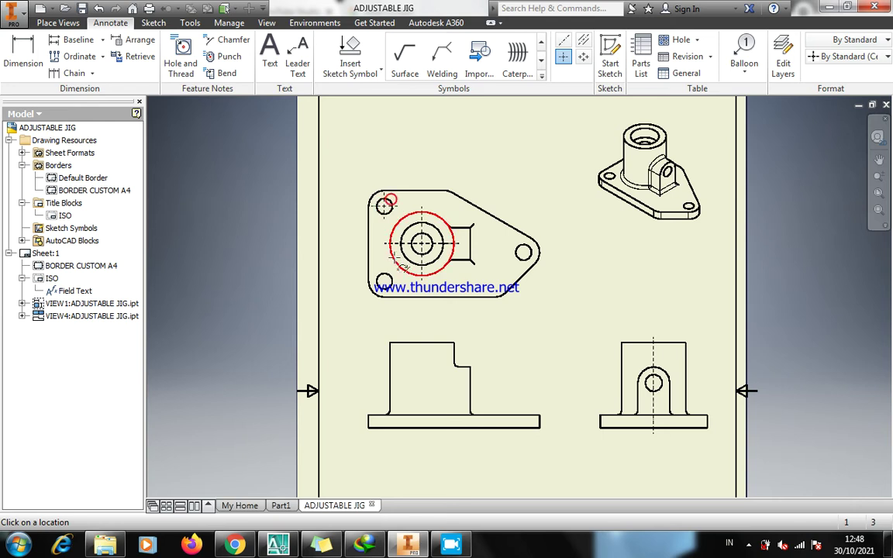
pyautogui.click(386, 279)
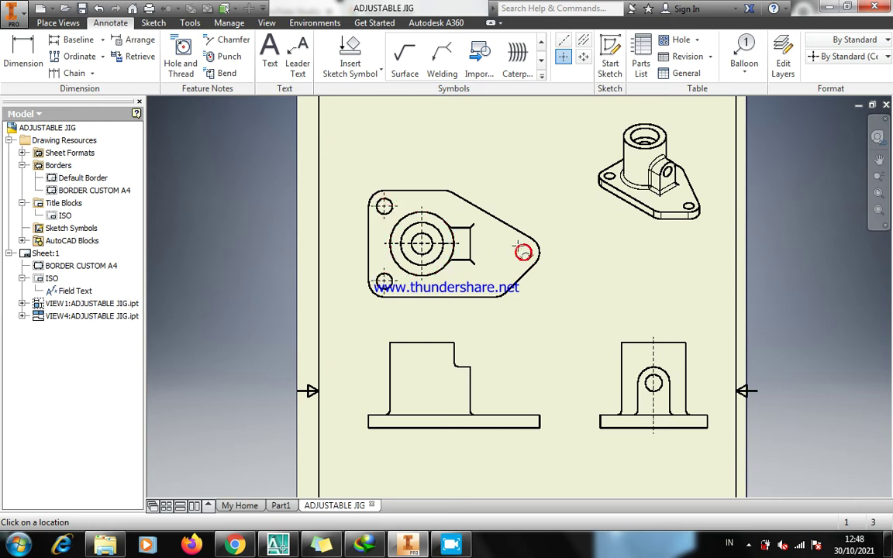
pyautogui.click(524, 252)
pyautogui.press('Escape')
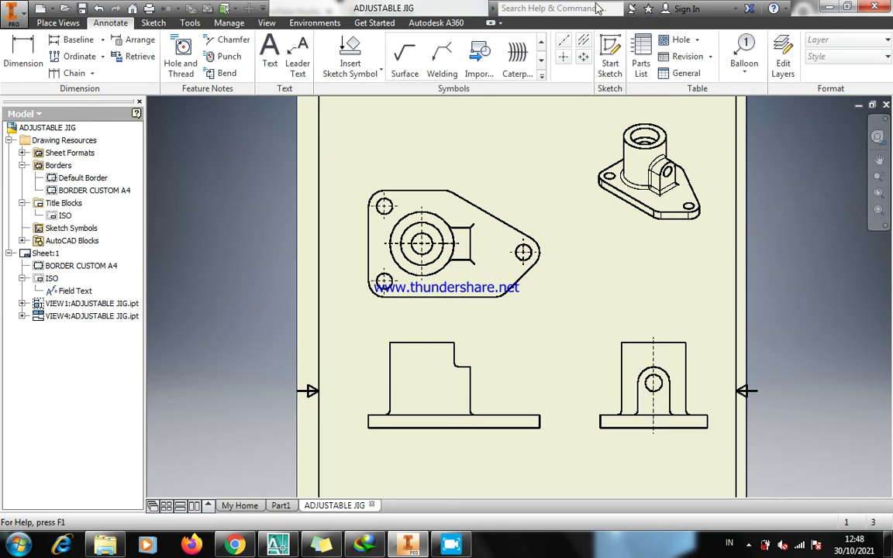
# Add a bisector centre line between the boss's upper vertical edges in the front view and extend it down past the base plate
pyautogui.click(583, 39)
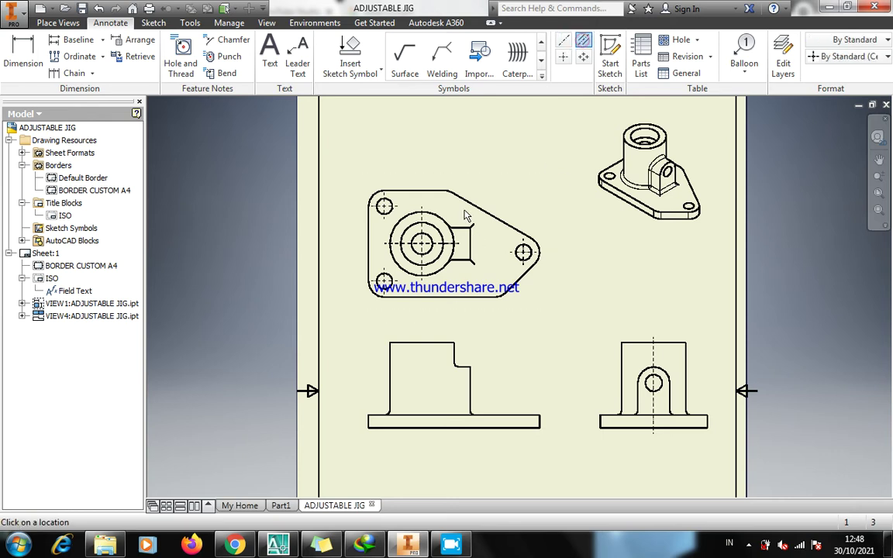
pyautogui.click(390, 364)
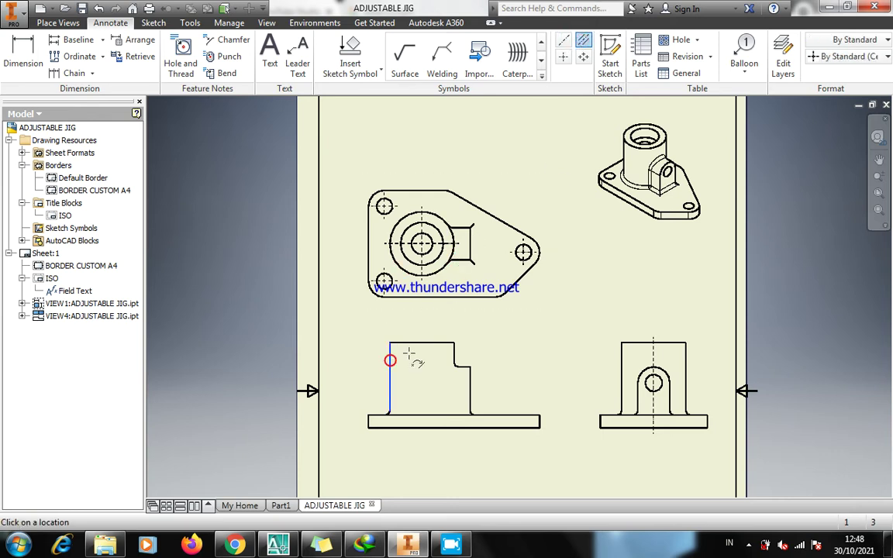
pyautogui.click(455, 359)
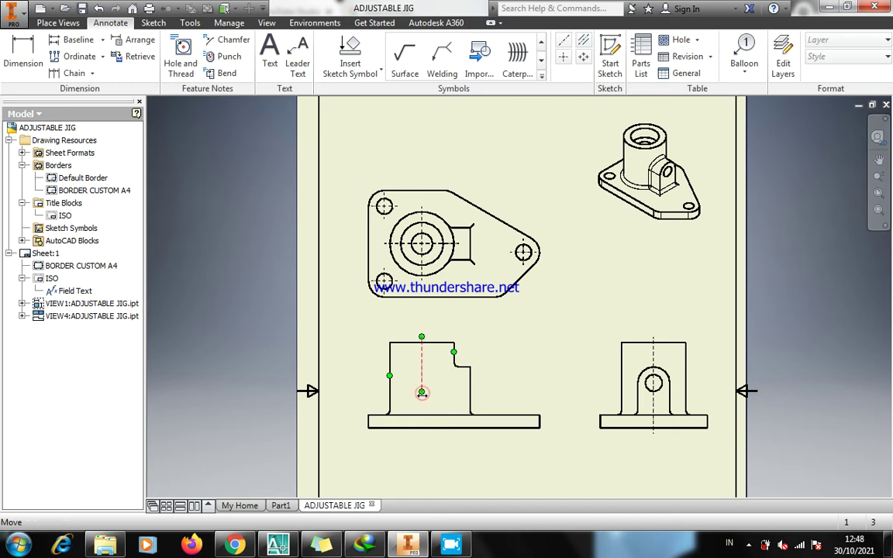
pyautogui.moveTo(422, 395); pyautogui.dragTo(423, 434)
pyautogui.click(566, 335)
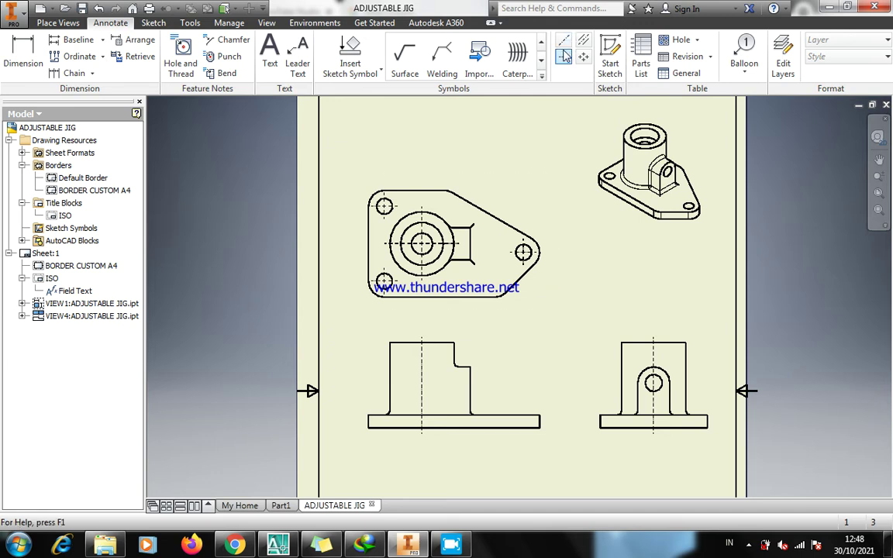
# Add a centre mark to the lug in the side view, and shift the front view slightly up and to the right
pyautogui.click(564, 55)
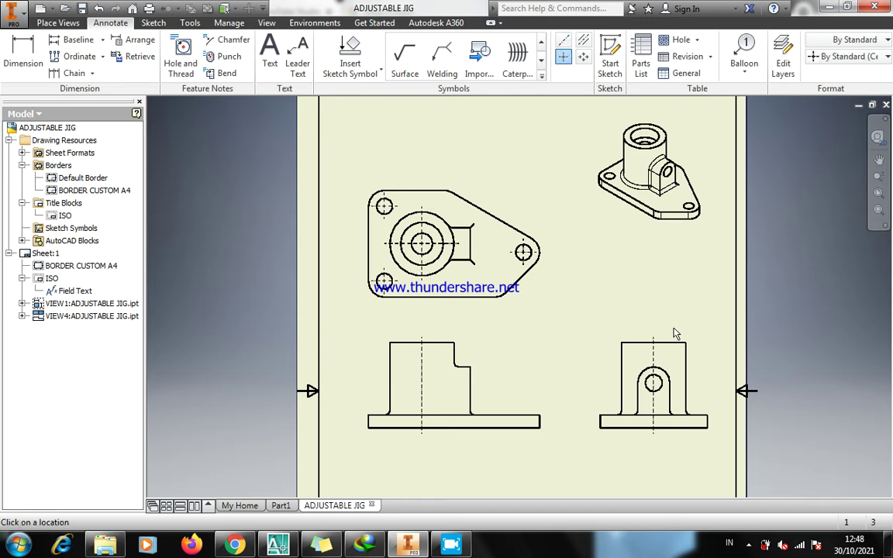
pyautogui.click(663, 368)
pyautogui.press('Escape')
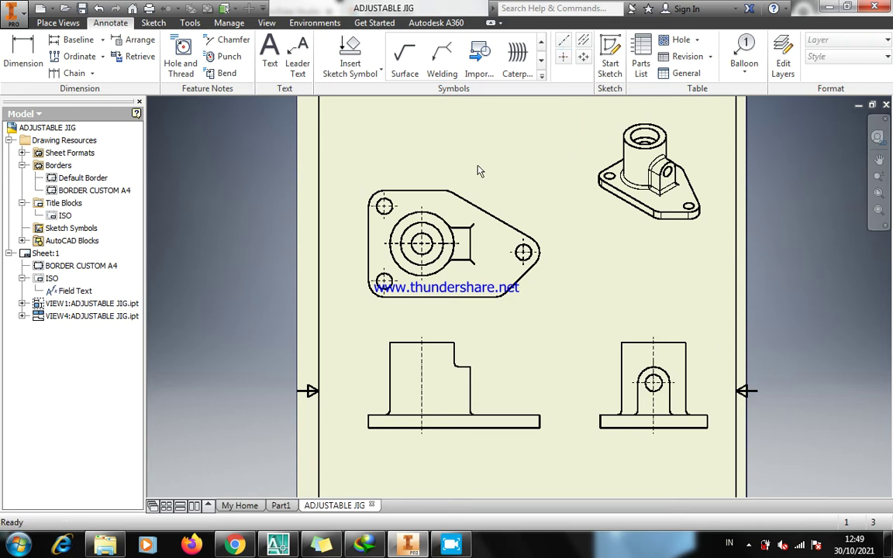
pyautogui.moveTo(538, 332); pyautogui.dragTo(580, 268)
pyautogui.click(594, 266)
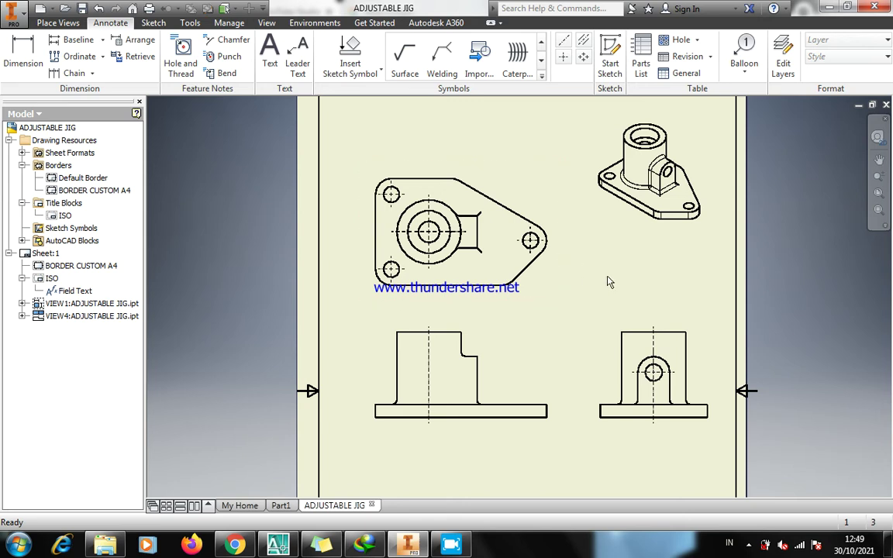
# Dimension the boss's outer diameter in the top view with default precision and tolerance, and turn off editing of dimensions when created
pyautogui.press('d')
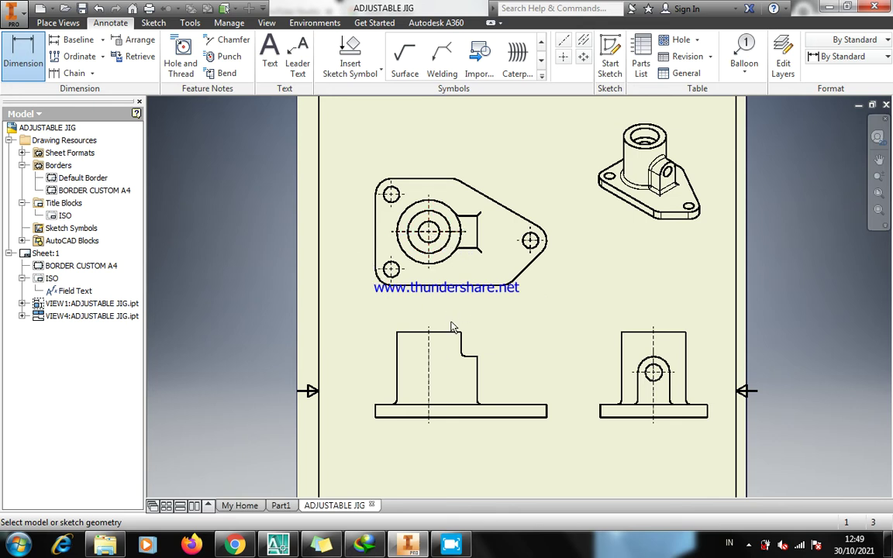
pyautogui.click(446, 204)
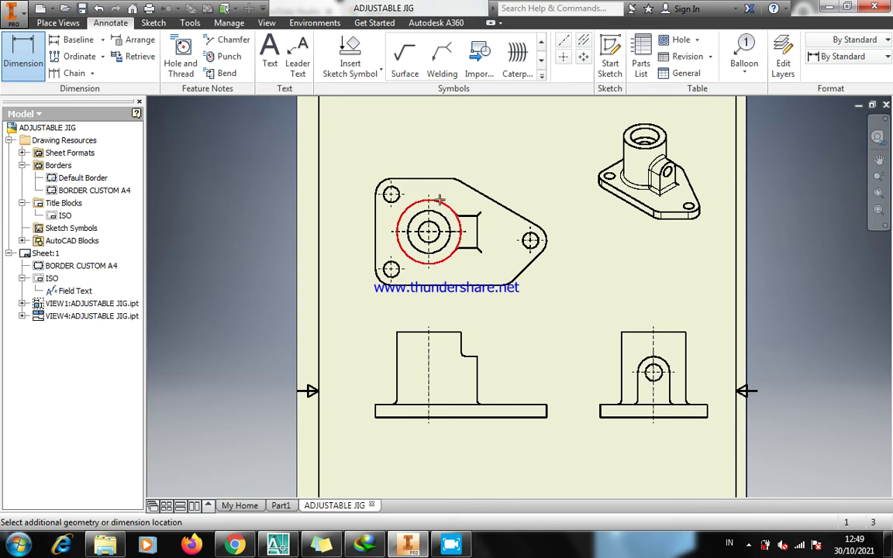
pyautogui.click(476, 169)
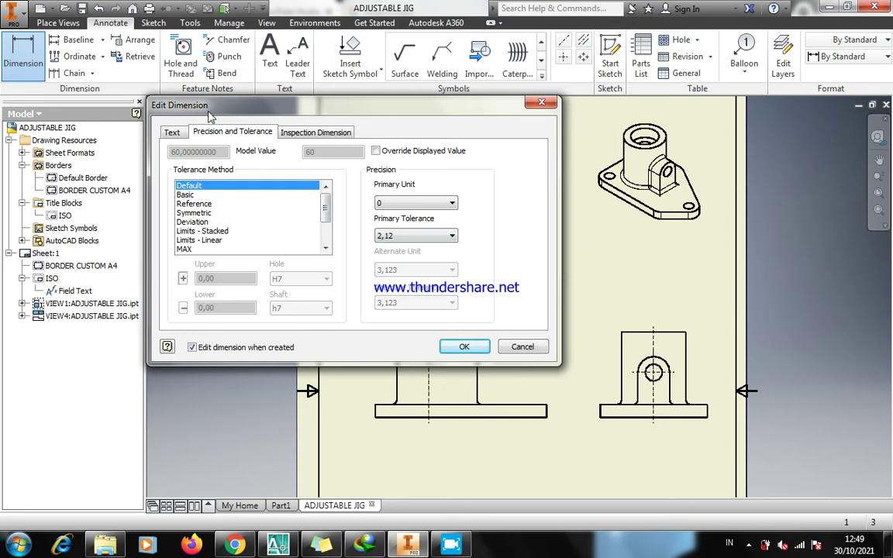
pyautogui.click(171, 132)
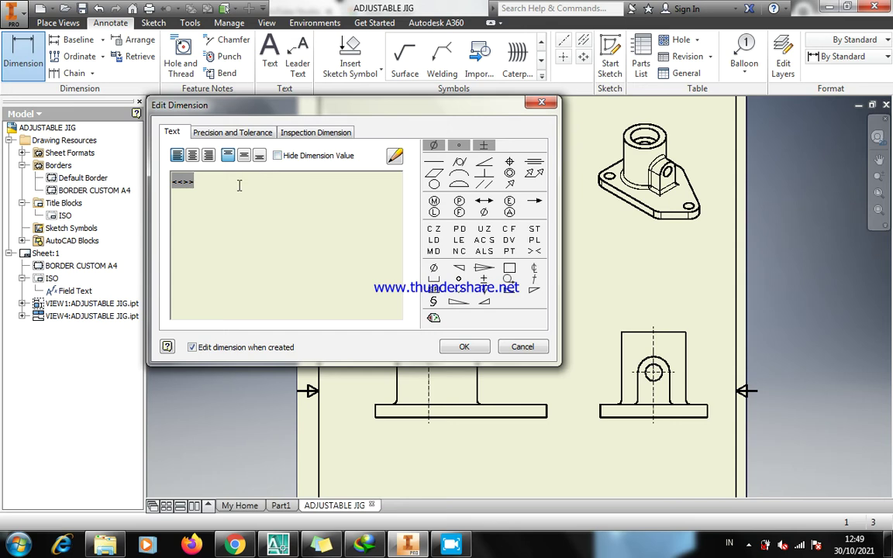
pyautogui.click(203, 130)
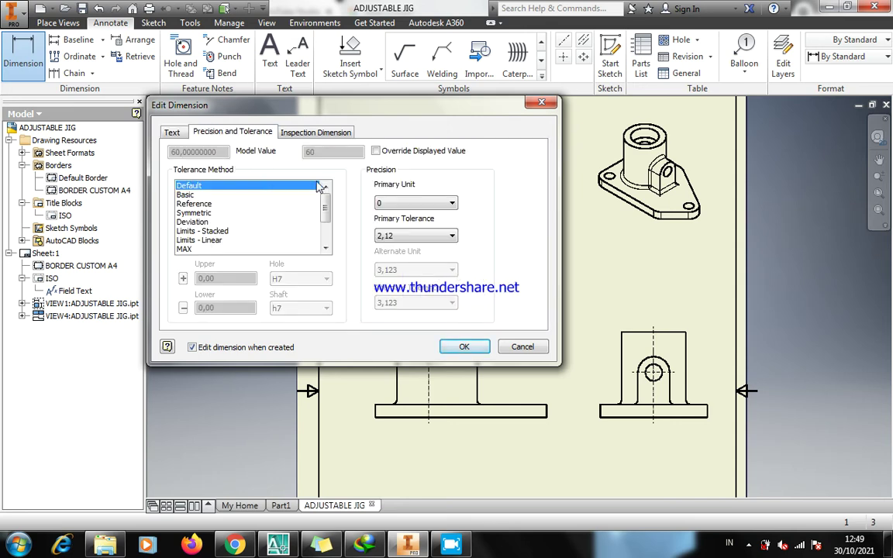
pyautogui.click(314, 132)
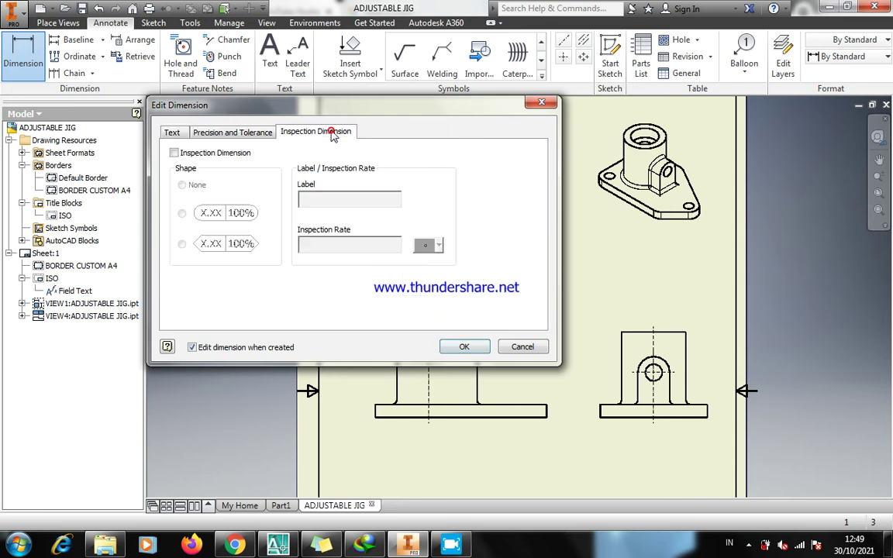
pyautogui.click(239, 133)
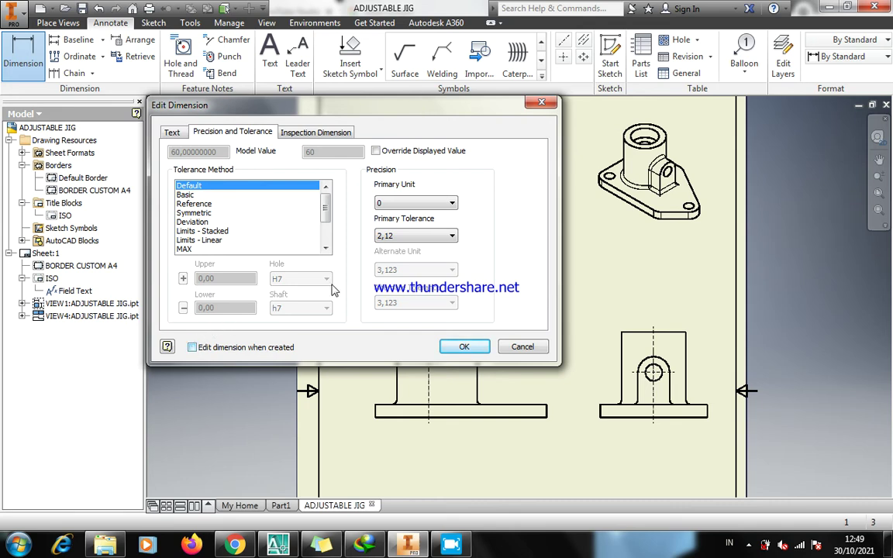
pyautogui.click(463, 347)
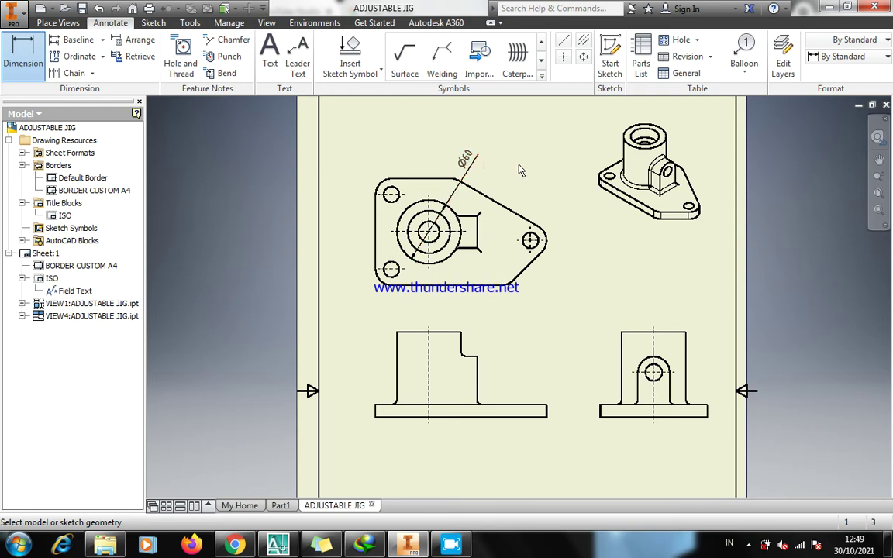
pyautogui.doubleClick(466, 158)
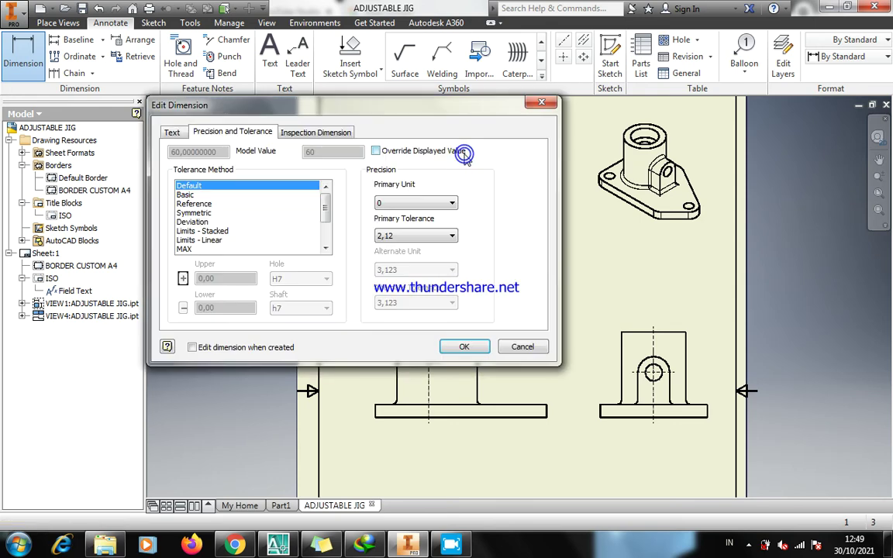
pyautogui.click(523, 348)
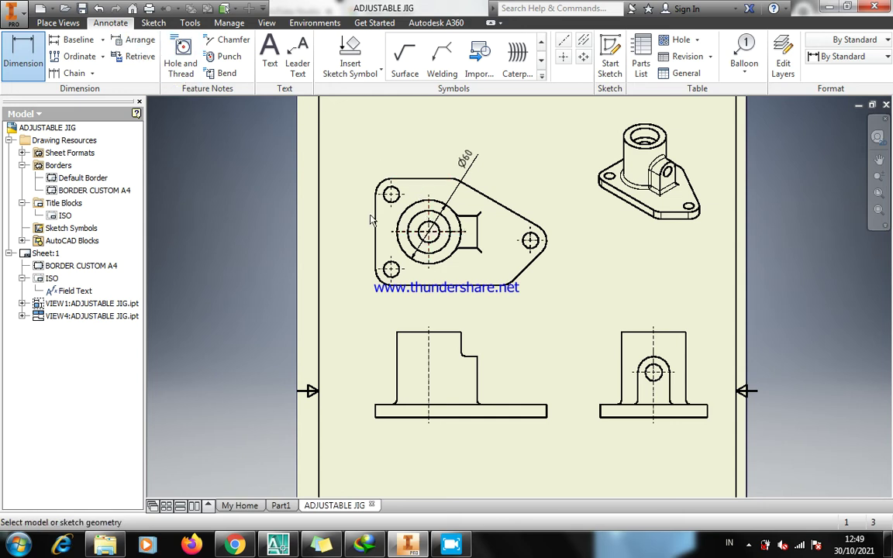
# Dimension the base plate's overall depth between its two parallel horizontal edges in the top view, placing it beside the straight vertical edge
pyautogui.click(407, 177)
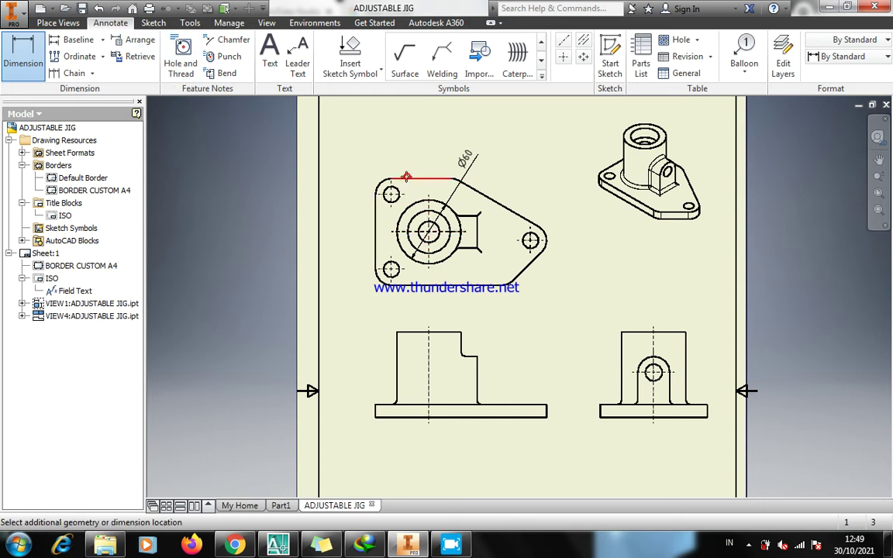
pyautogui.click(410, 285)
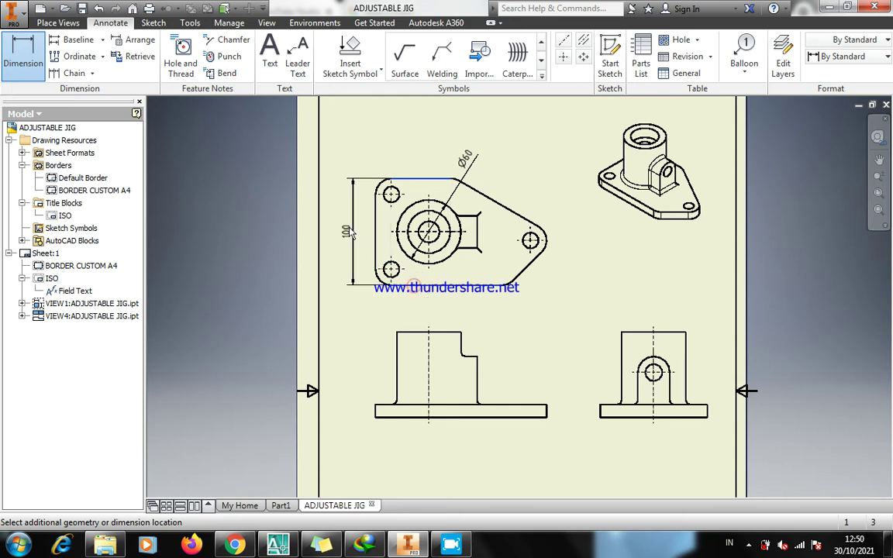
pyautogui.click(348, 229)
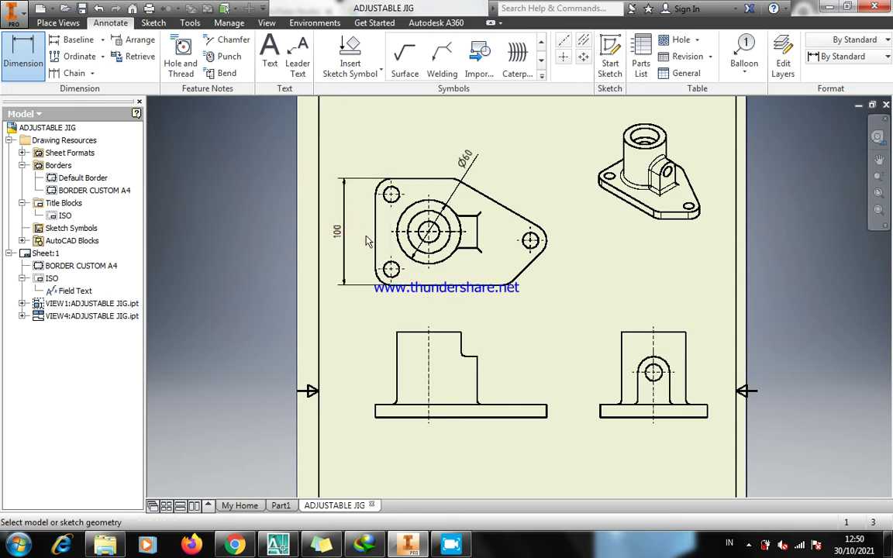
# Locate the single mounting hole at the plate's tapered end with a horizontal dimension from the left edge and a vertical one from the lower edge
pyautogui.click(375, 245)
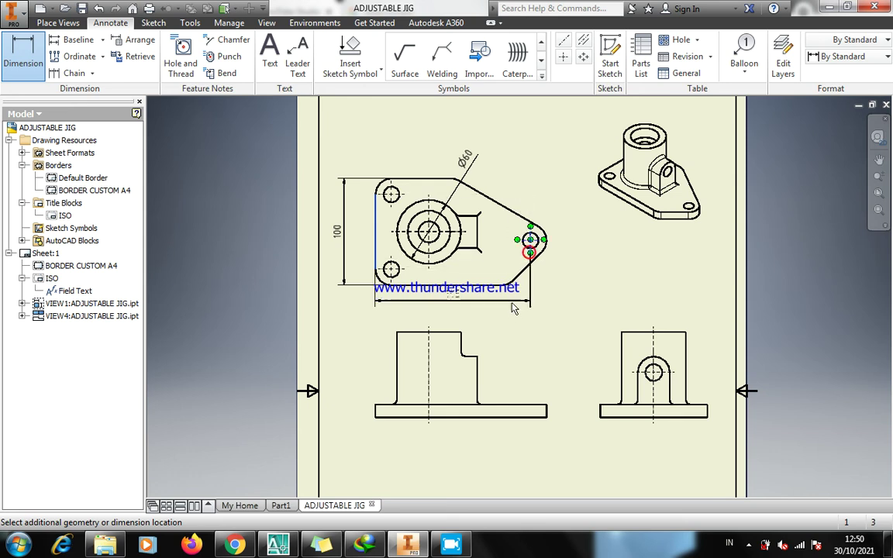
pyautogui.click(531, 253)
pyautogui.click(511, 315)
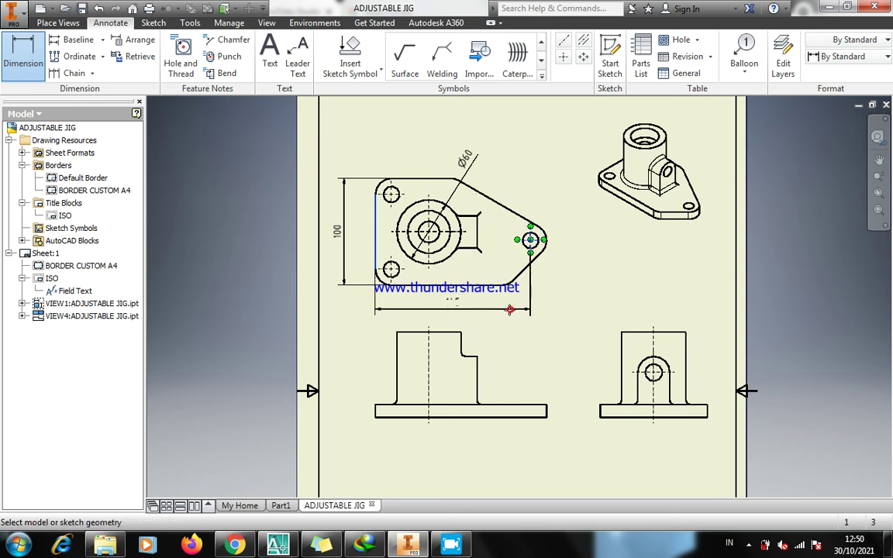
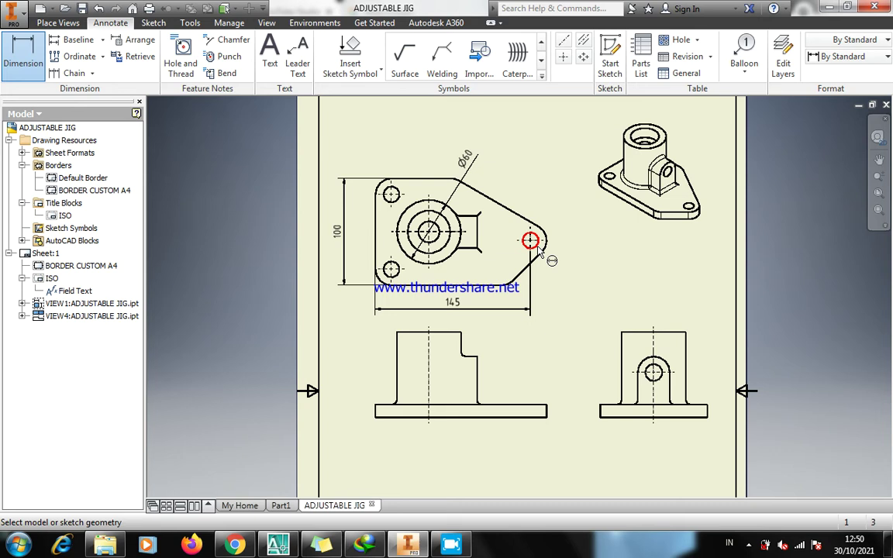
pyautogui.click(535, 247)
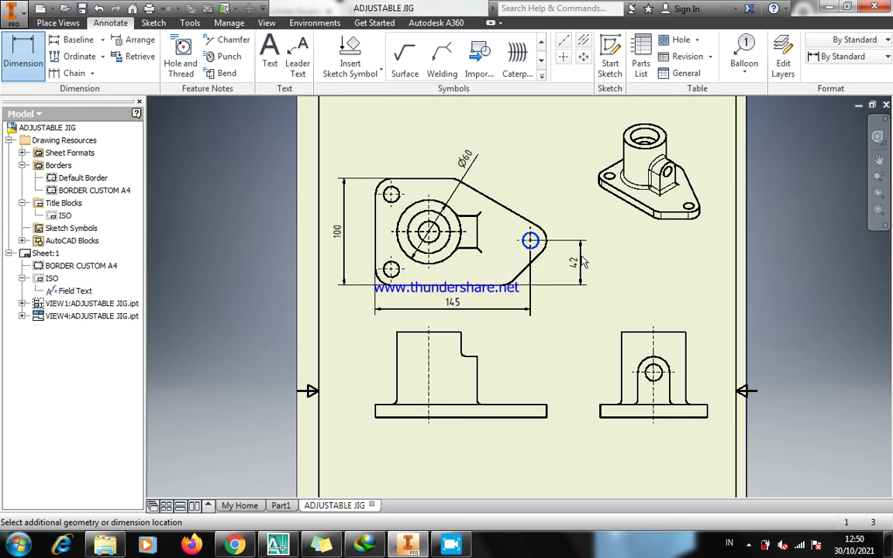
pyautogui.click(578, 264)
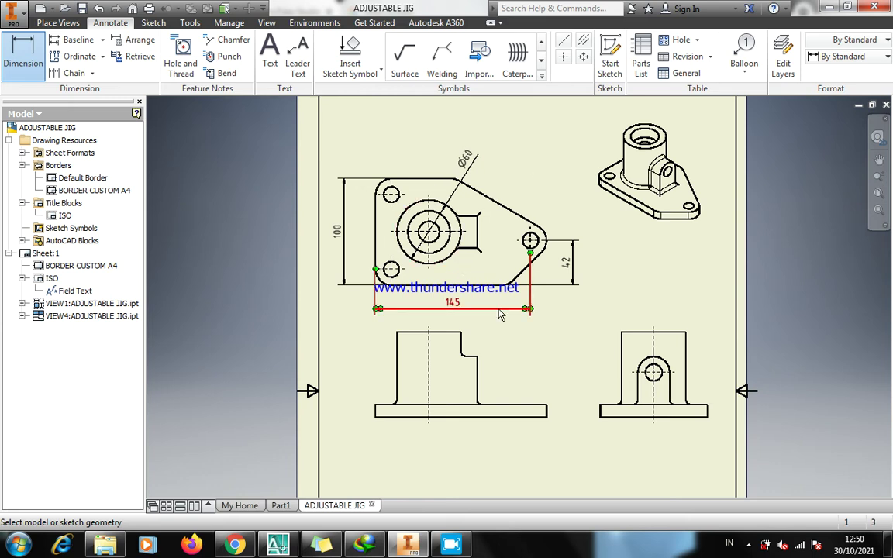
# Dimension the inside angle between the plate's upper horizontal edge and the long sloped edge in the top view
pyautogui.click(482, 199)
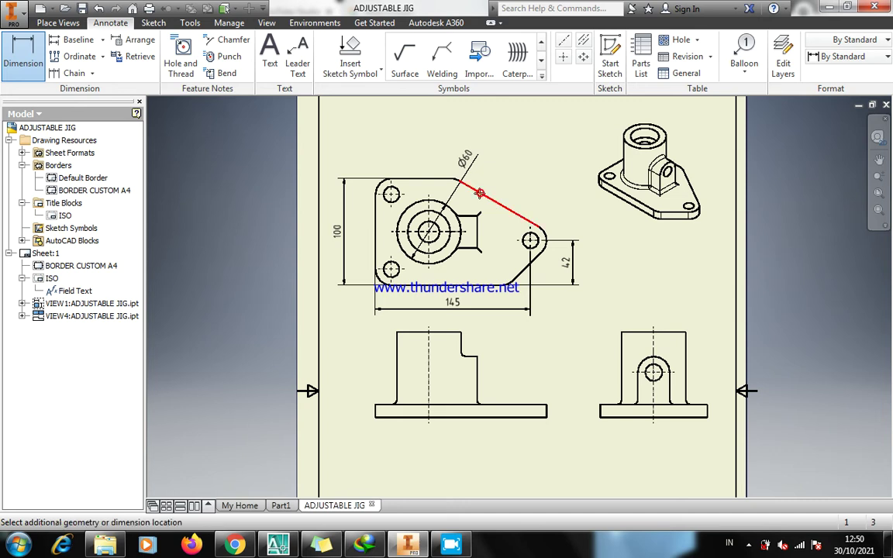
pyautogui.click(431, 179)
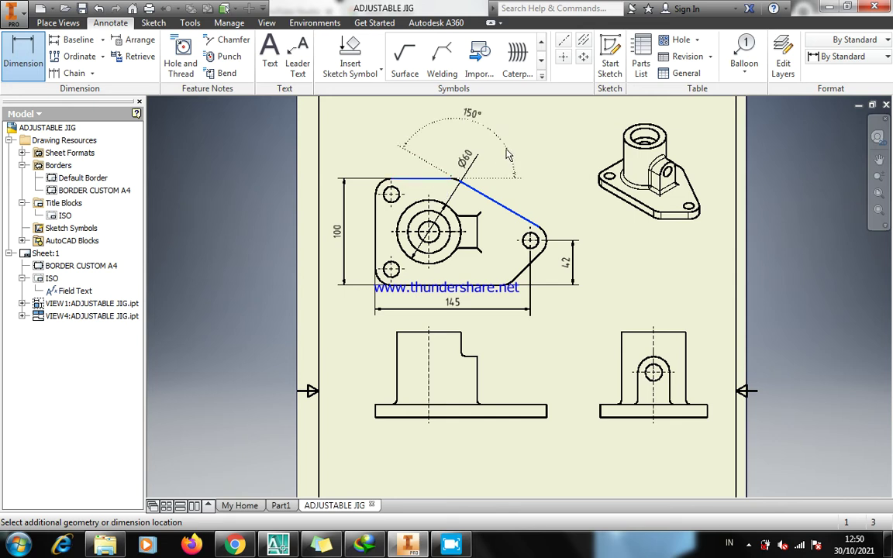
pyautogui.click(465, 205)
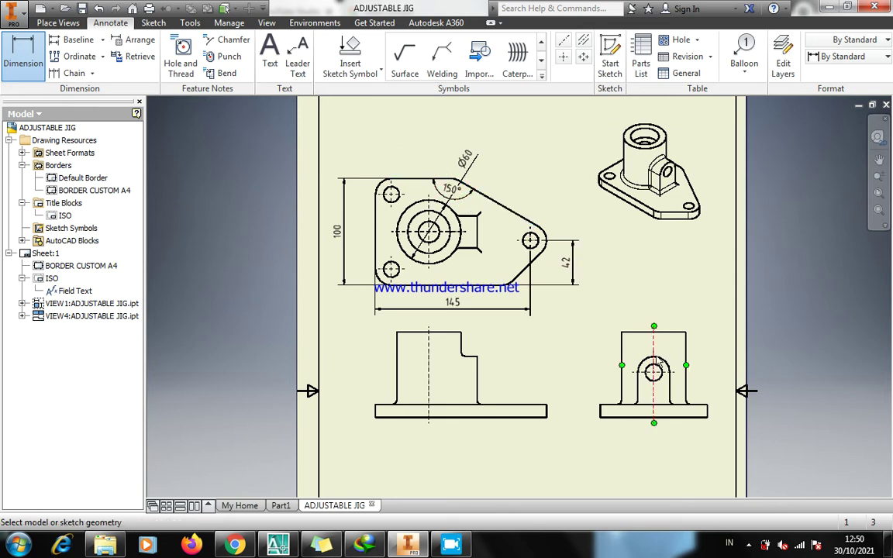
pyautogui.click(485, 289)
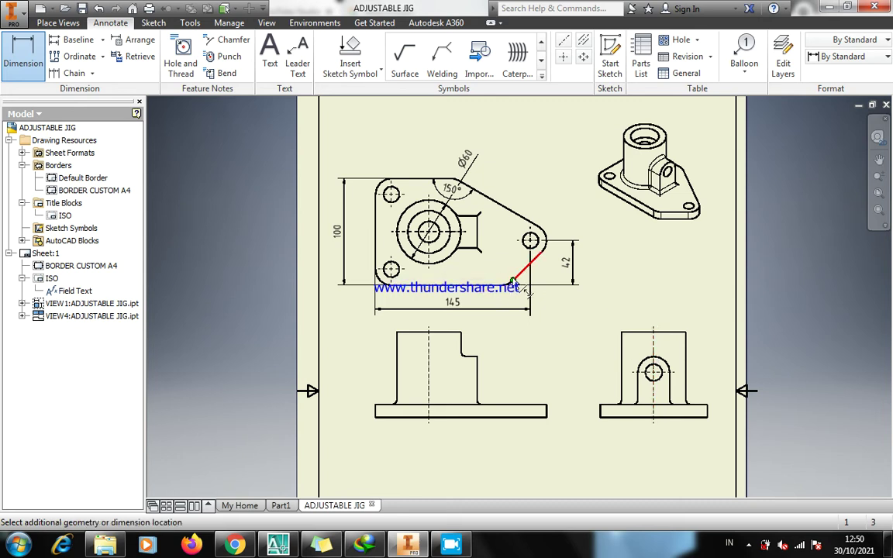
pyautogui.click(517, 275)
pyautogui.press('Escape')
# Dimension the inside angle between the plate's lower horizontal edge and the short sloped edge in the top view
pyautogui.press('d')
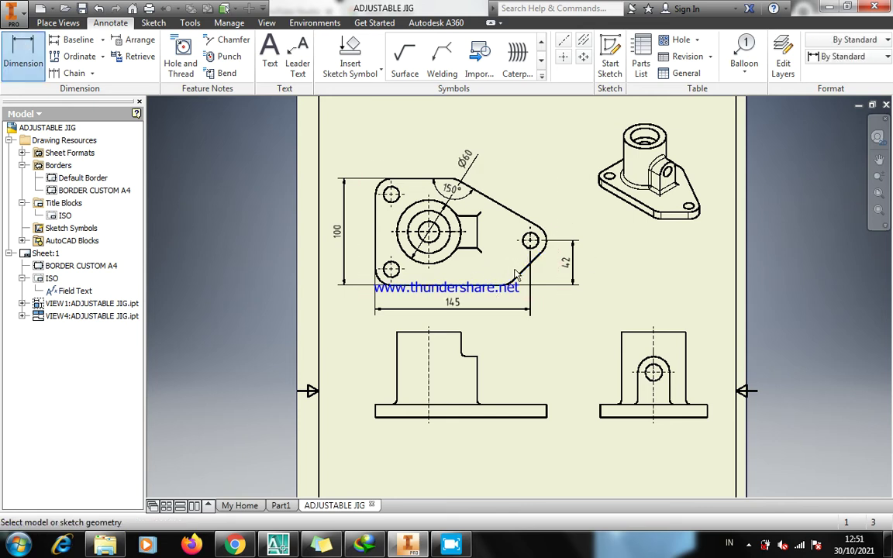
pyautogui.click(521, 276)
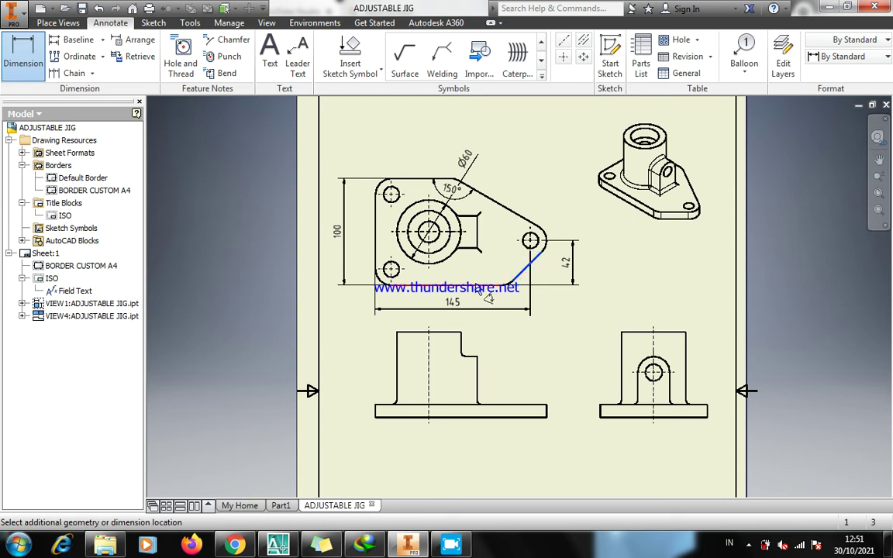
pyautogui.click(474, 283)
pyautogui.click(490, 259)
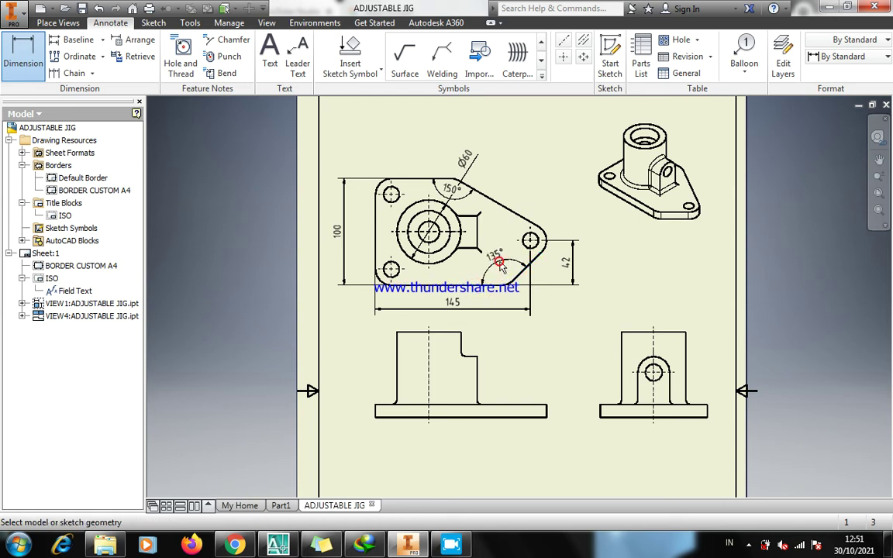
pyautogui.press('Escape')
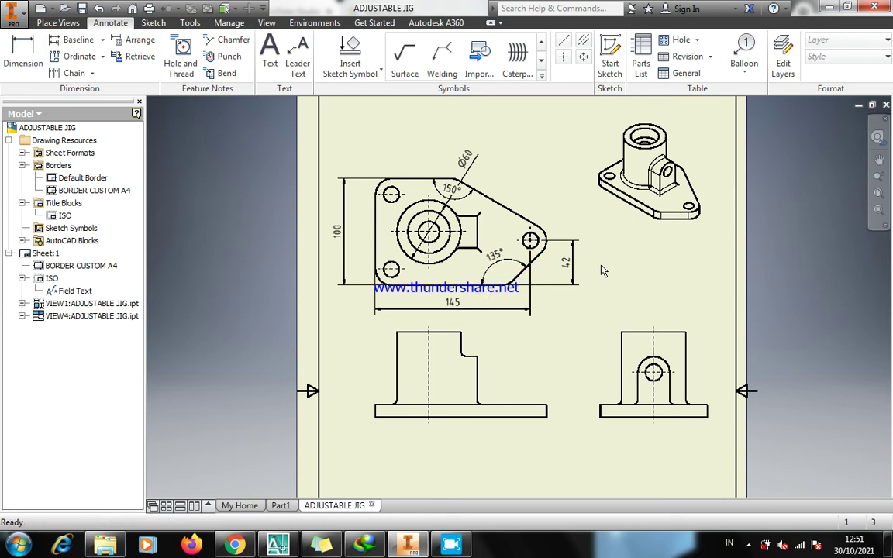
# Dimension the horizontal distance from the plate's left edge to the lug's end face above the top view, and raise it to leave more space
pyautogui.press('d')
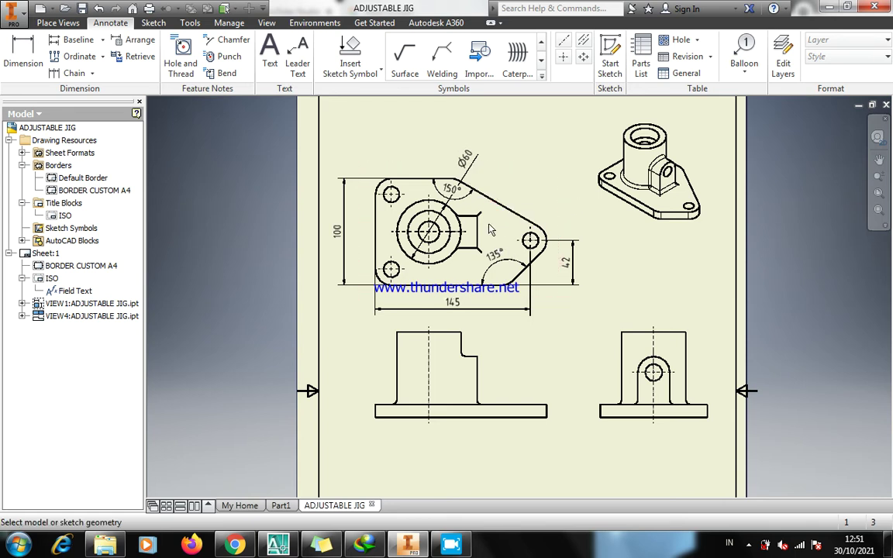
pyautogui.click(477, 227)
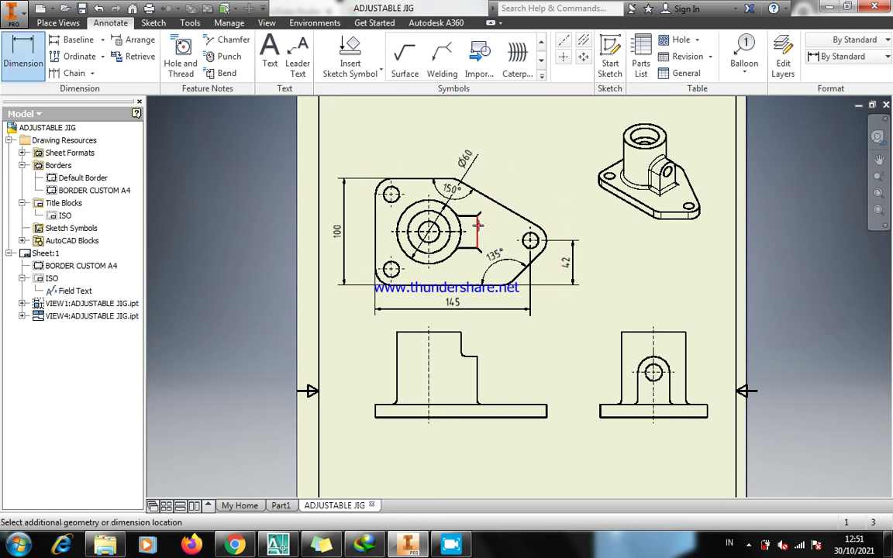
pyautogui.click(377, 210)
pyautogui.click(441, 152)
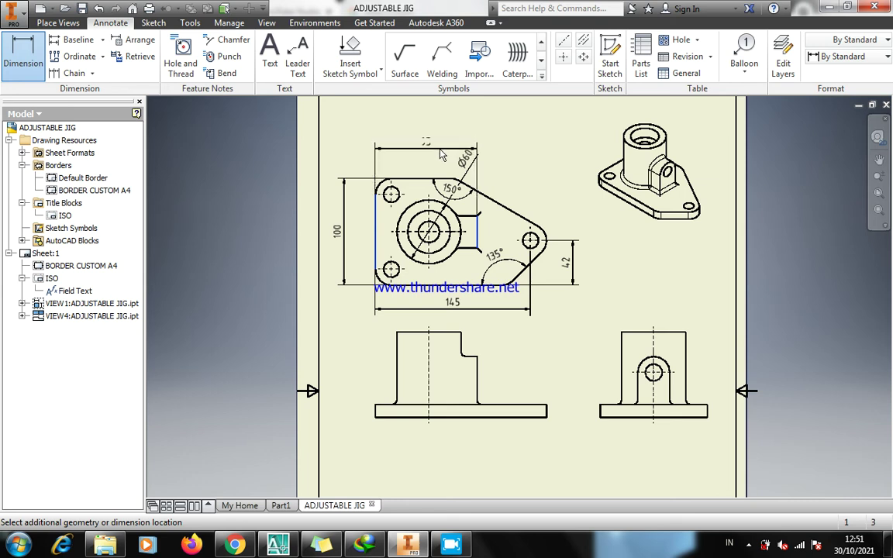
pyautogui.press('Escape')
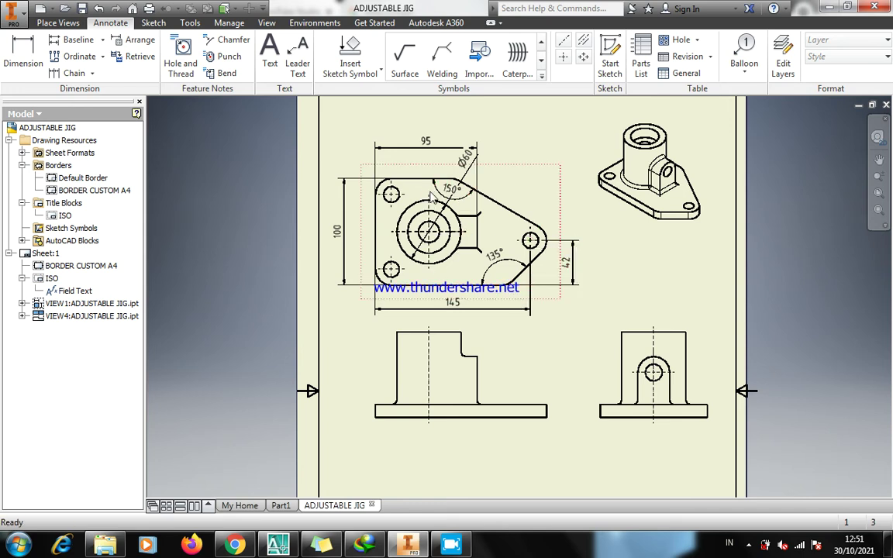
pyautogui.moveTo(426, 142); pyautogui.dragTo(426, 127)
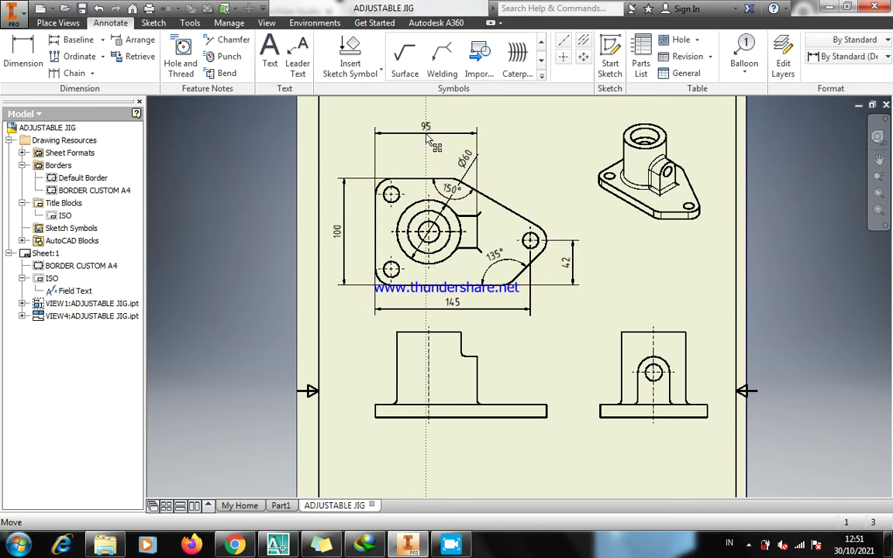
# Dimension the horizontal distance from the plate's left edge to the boss centre, placing it between the lug dimension and the top view
pyautogui.press('d')
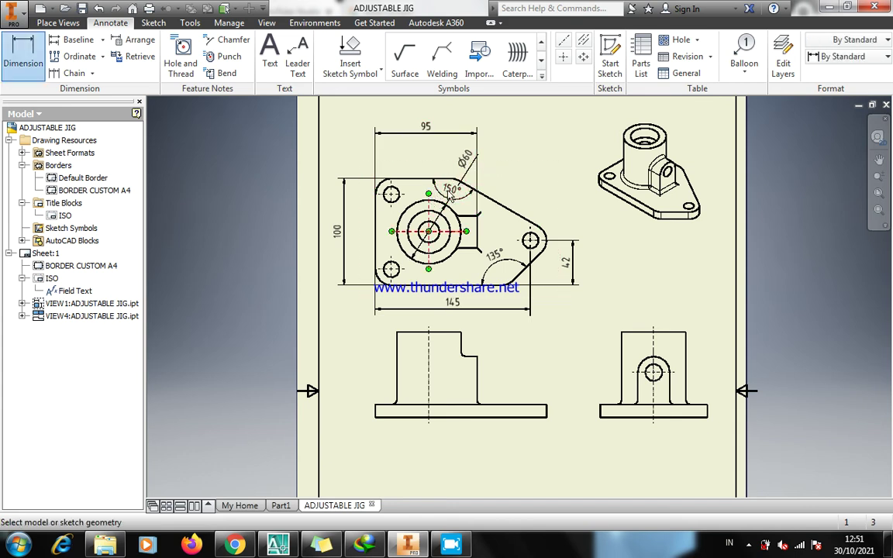
pyautogui.click(406, 208)
pyautogui.click(376, 214)
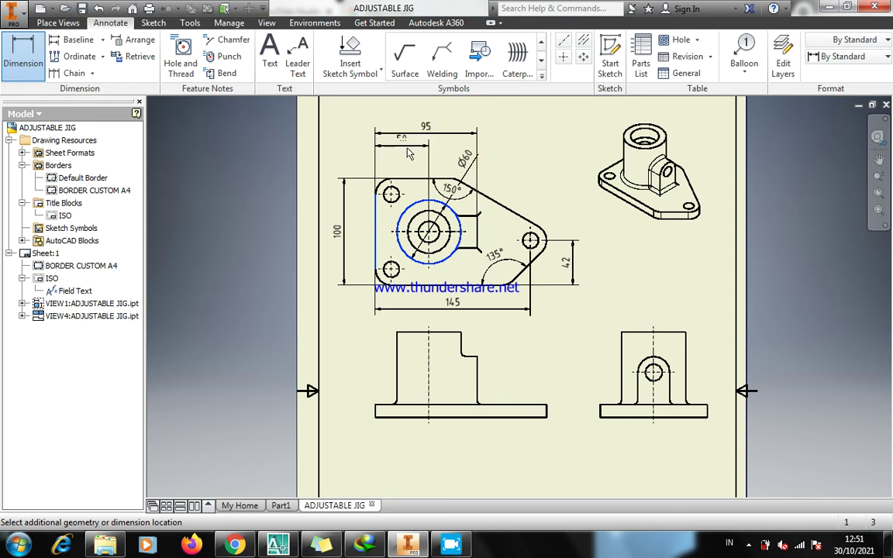
pyautogui.click(409, 153)
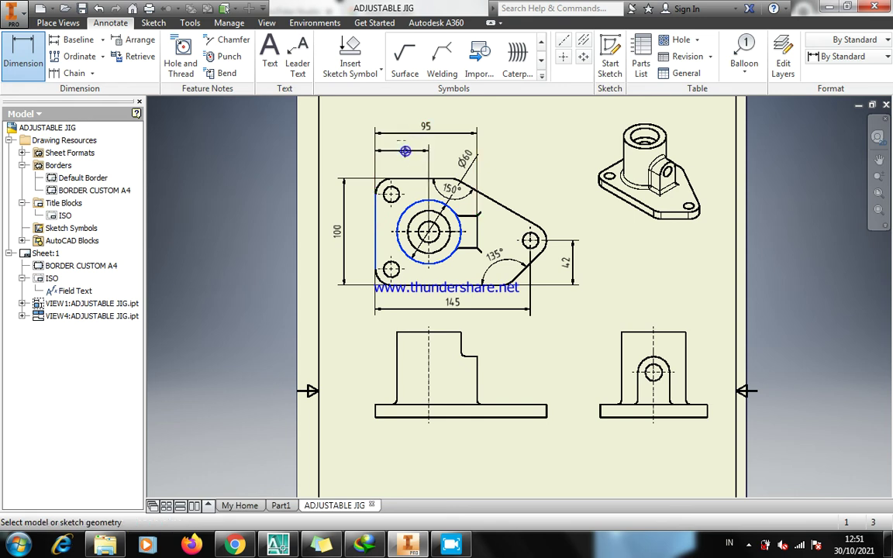
pyautogui.press('Escape')
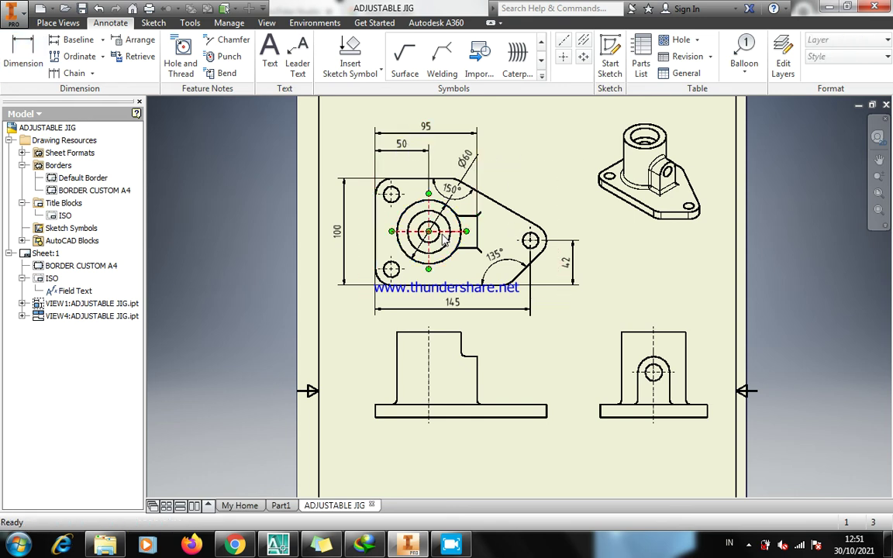
pyautogui.press('d')
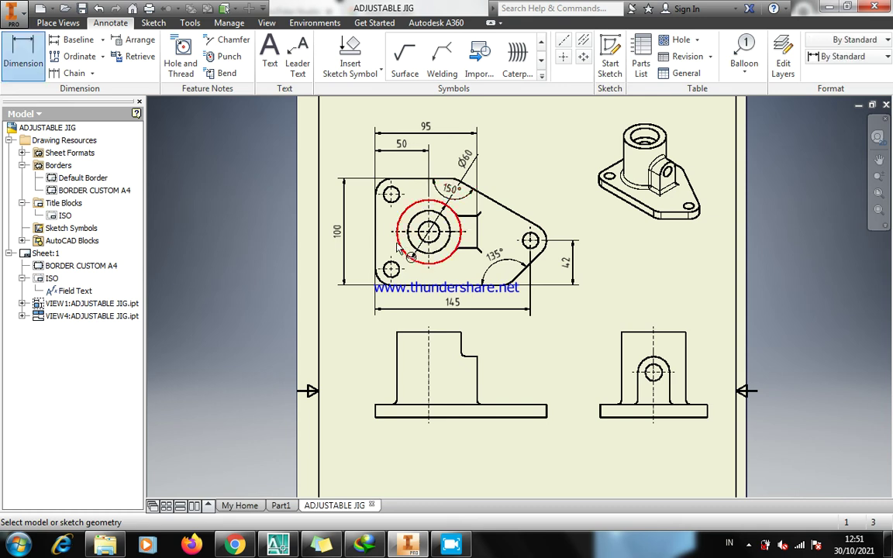
pyautogui.click(399, 247)
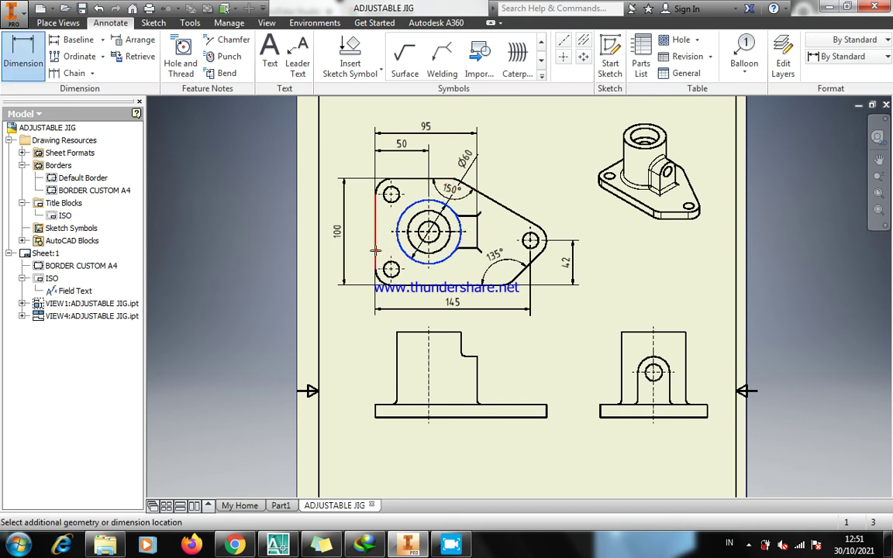
pyautogui.press('Escape')
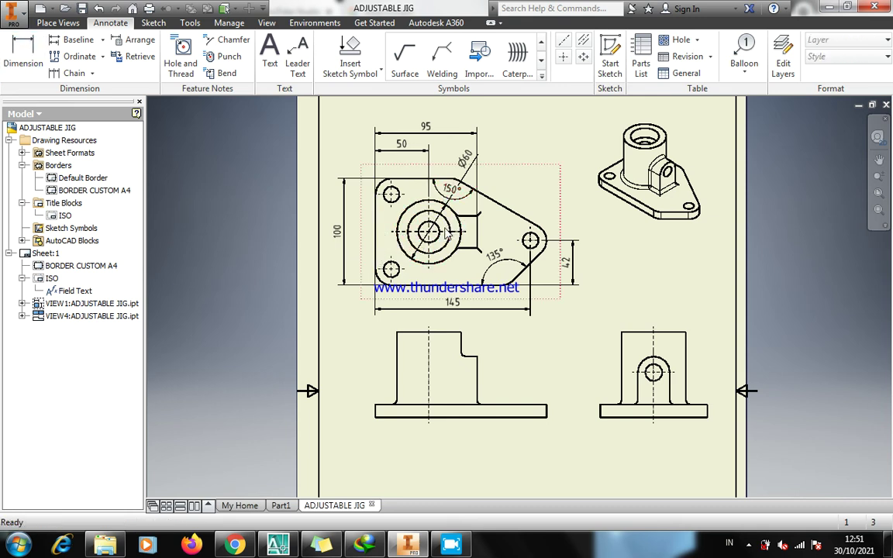
pyautogui.press('d')
pyautogui.click(398, 237)
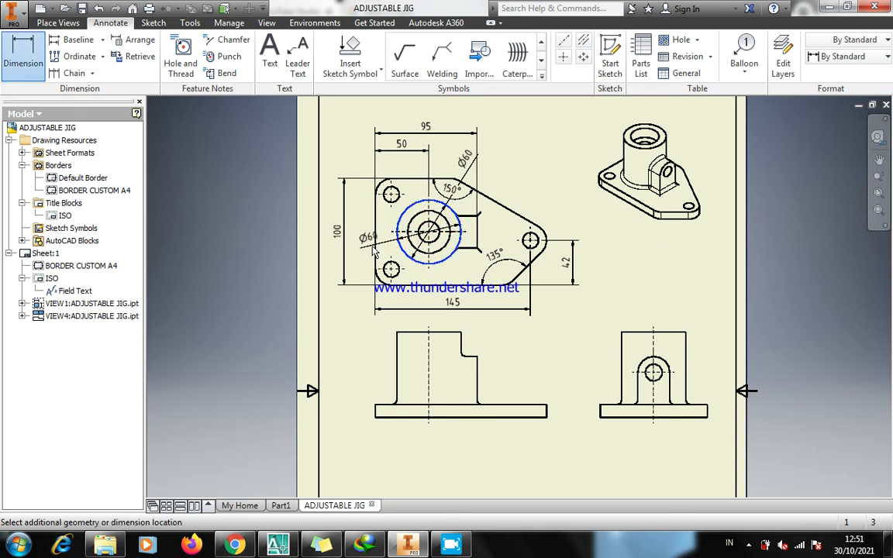
pyautogui.press('Escape')
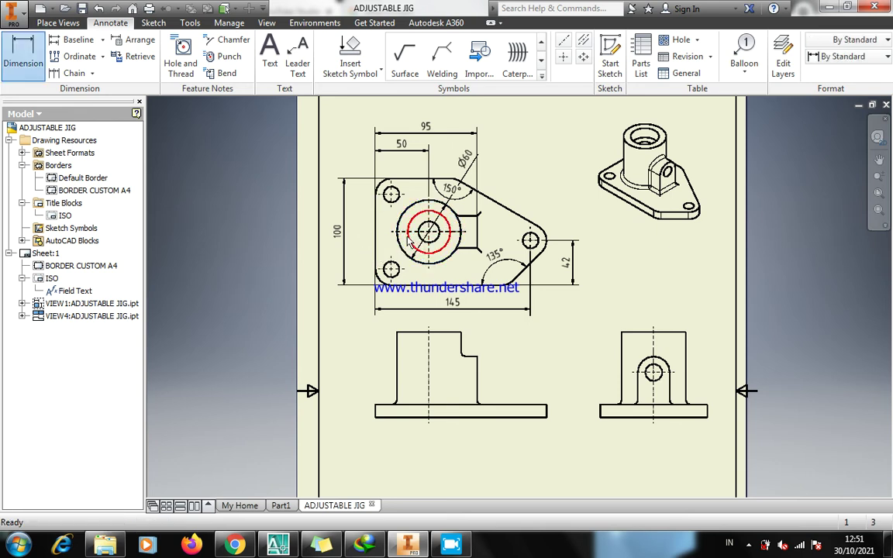
# Dimension the vertical distance from the plate's lower edge to the boss centre, placing it between the plate and the overall width dimension
pyautogui.press('d')
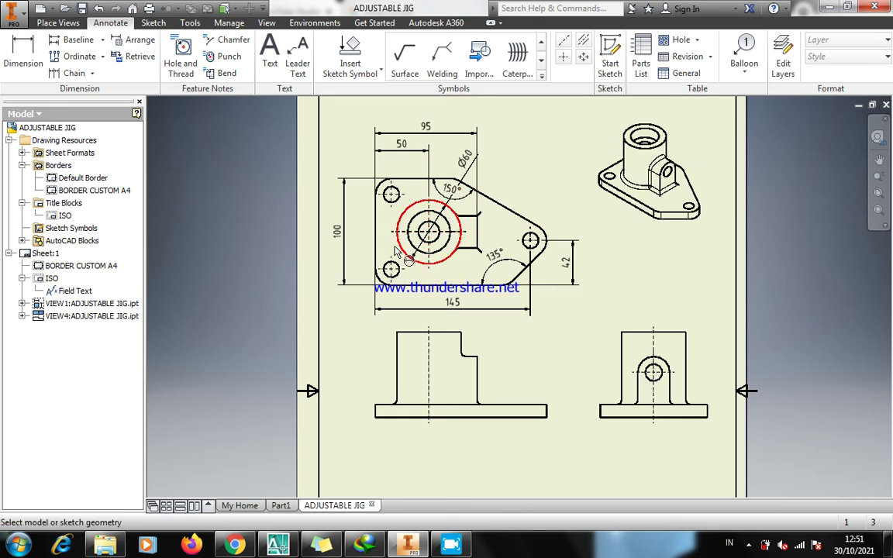
pyautogui.click(400, 249)
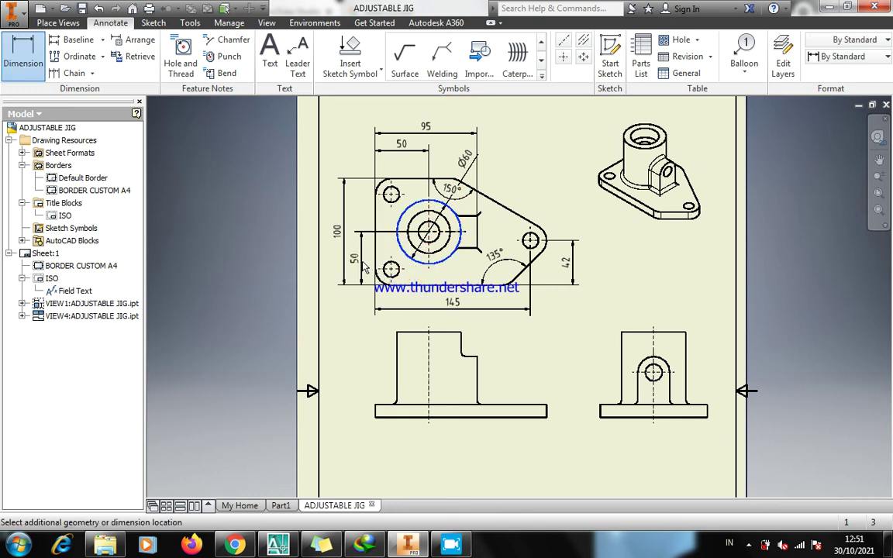
pyautogui.press('Escape')
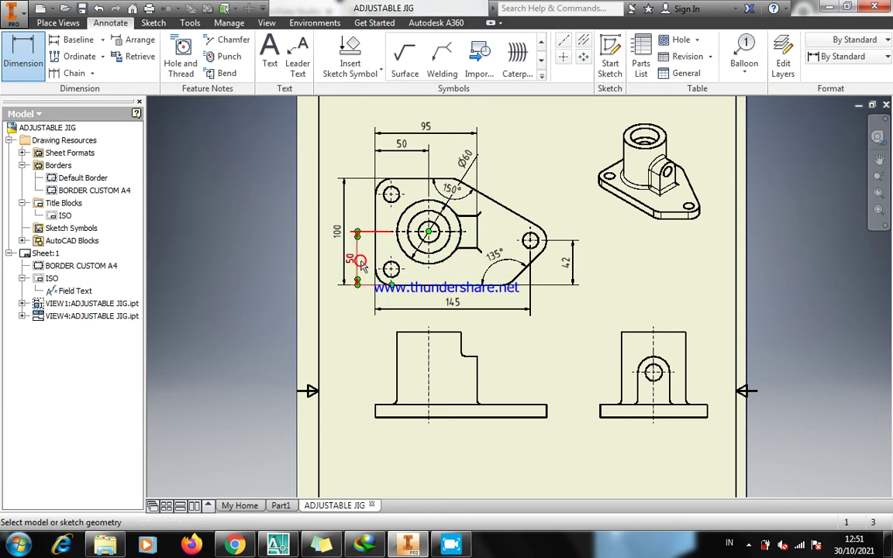
pyautogui.press('Escape')
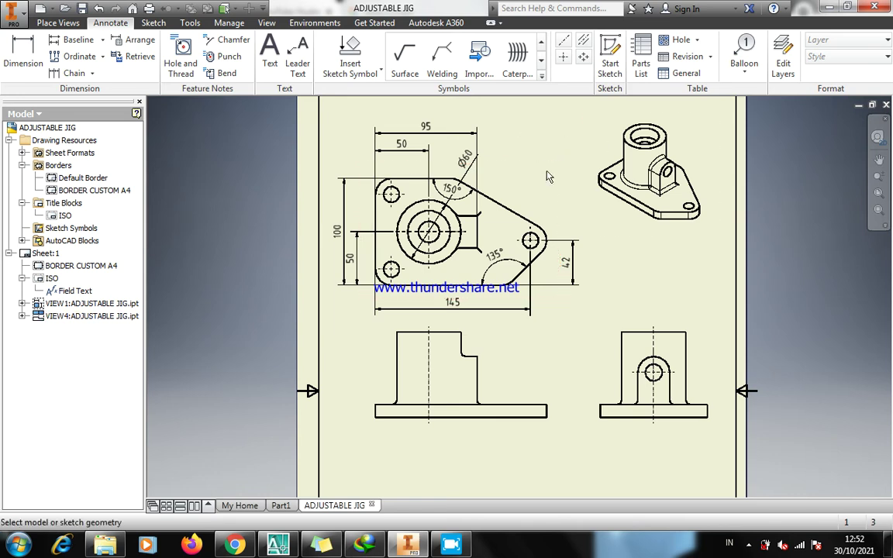
# Add a radius dimension to the rounded corner around the far-right hole of the plate in the top view
pyautogui.click(545, 236)
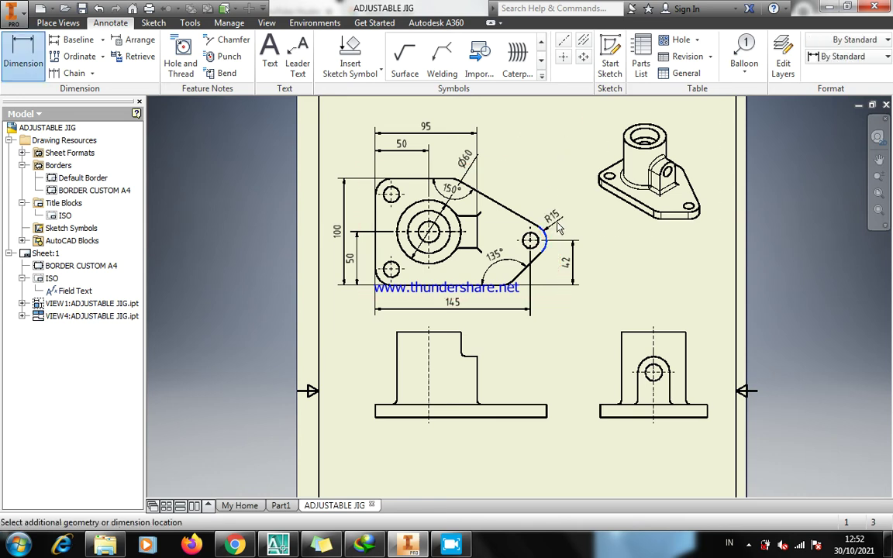
pyautogui.click(564, 225)
pyautogui.press('Escape')
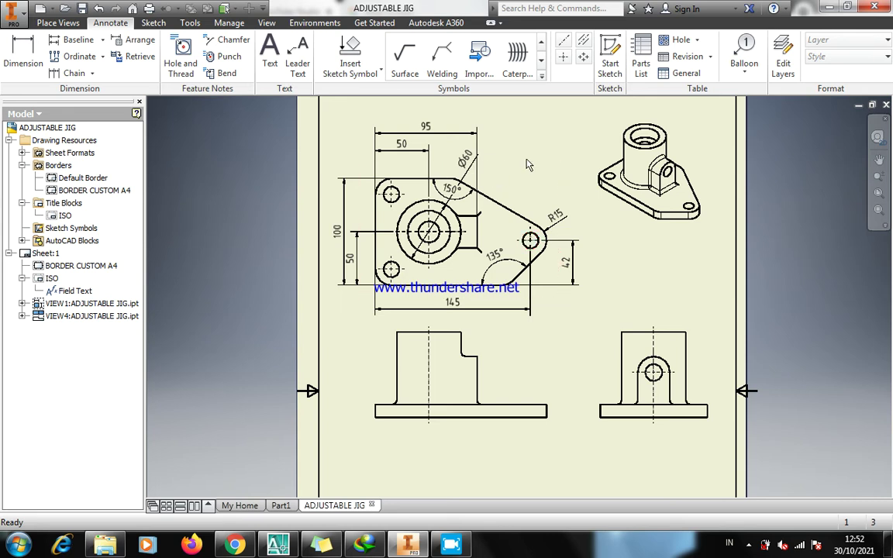
# Add a diameter dimension to the plate's lower-left hole, placing its text diagonally below and outside the top view
pyautogui.press('d')
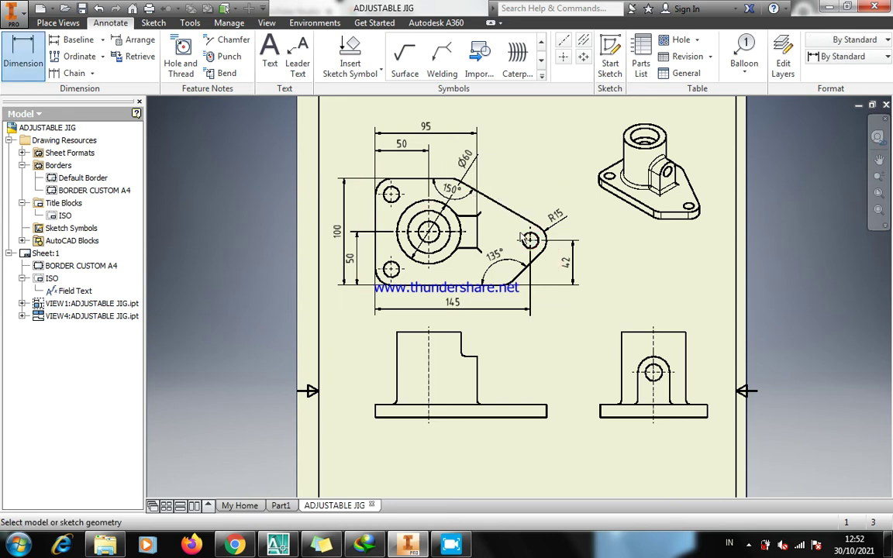
pyautogui.click(398, 278)
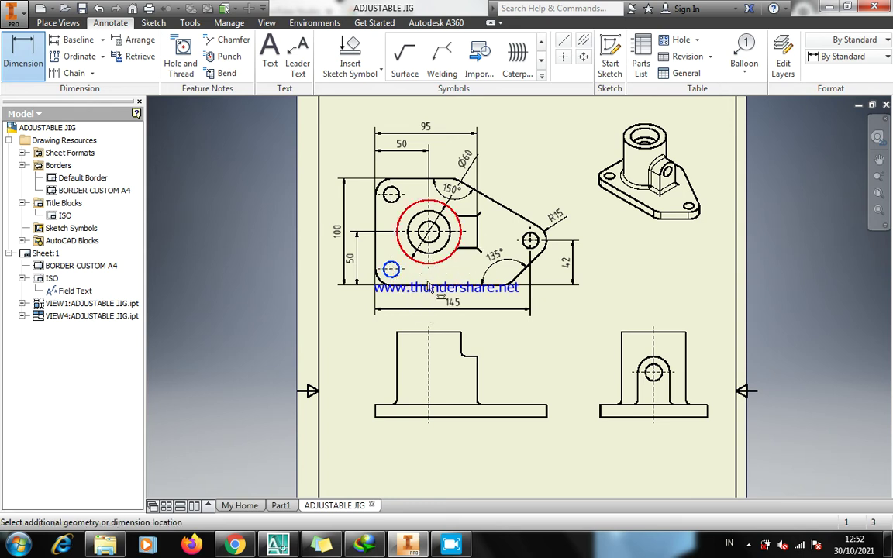
pyautogui.click(353, 327)
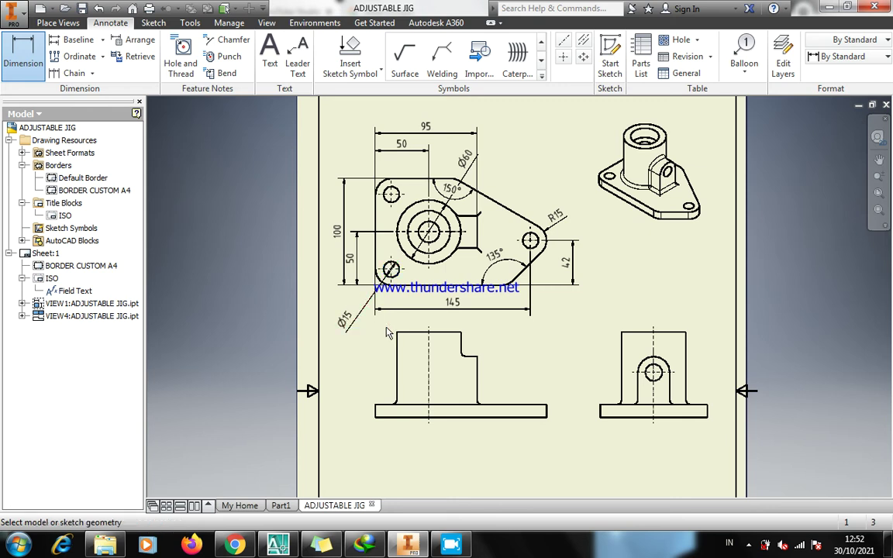
pyautogui.press('Escape')
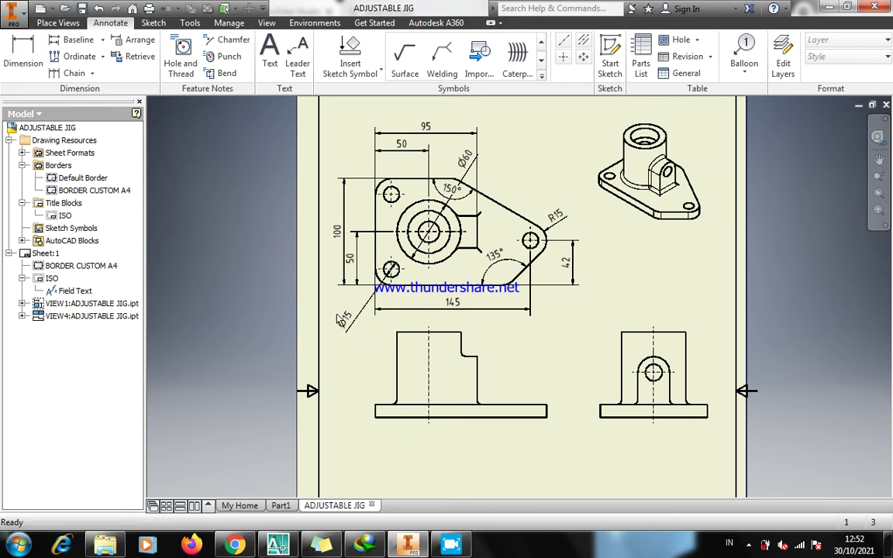
# Edit the lower-left hole's diameter text to add the prefix "3x" and a depth symbol followed by "all" after the value
pyautogui.doubleClick(354, 324)
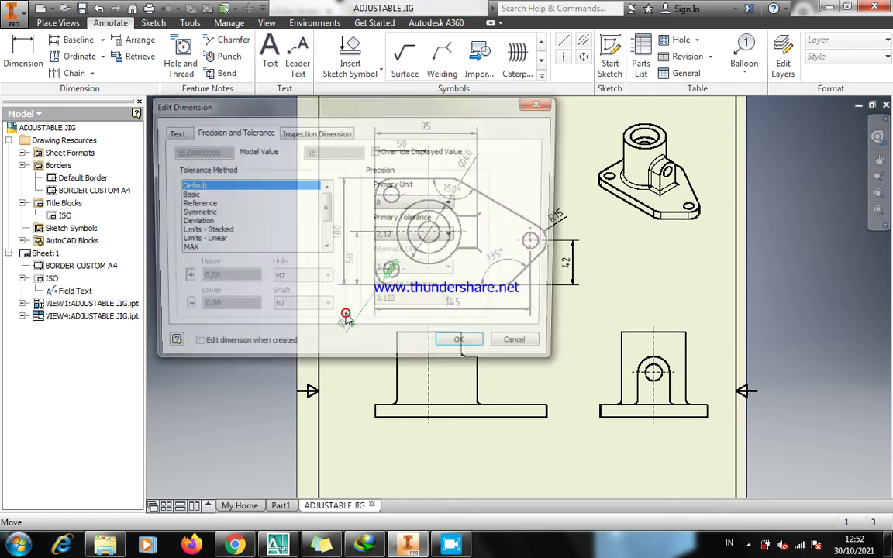
pyautogui.click(173, 133)
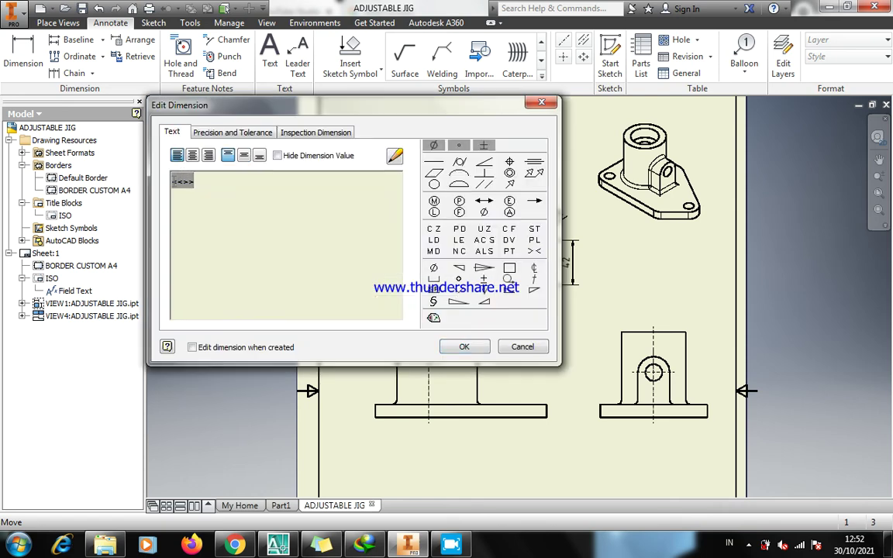
pyautogui.click(175, 181)
pyautogui.write('x')
pyautogui.click(227, 131)
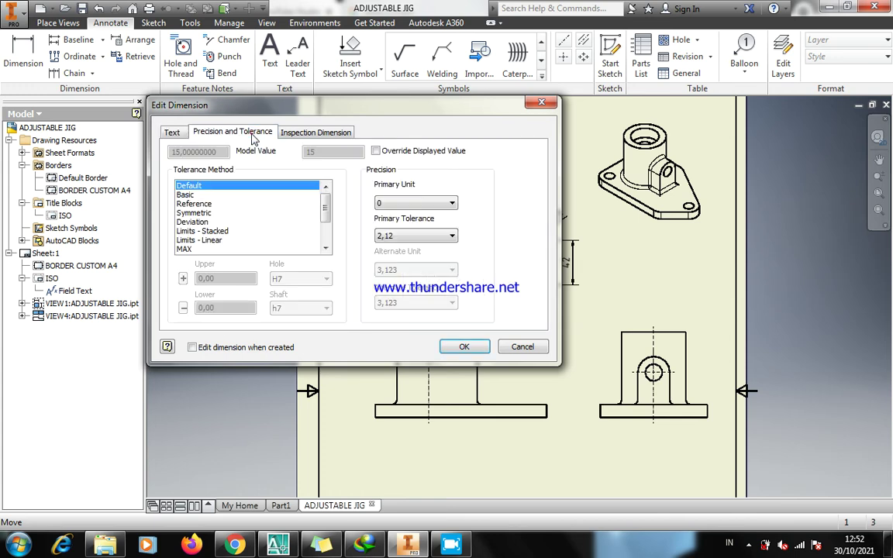
pyautogui.click(182, 136)
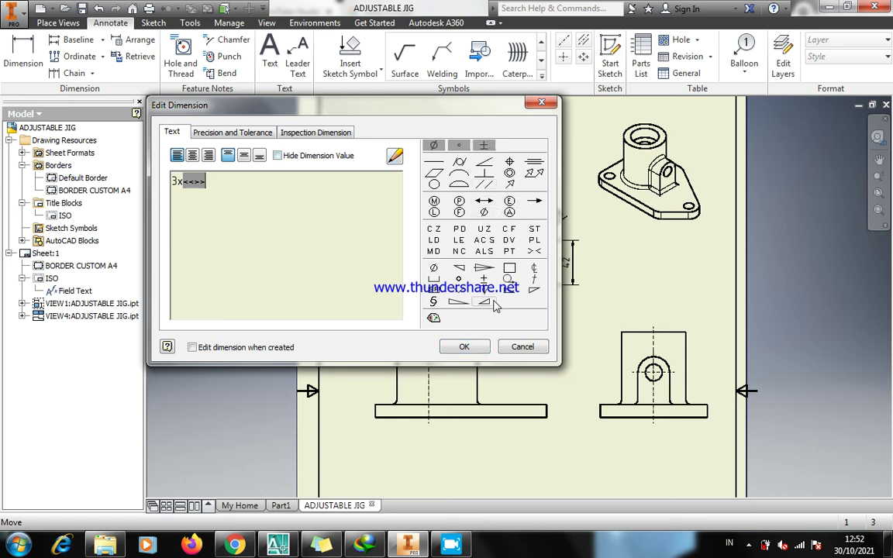
pyautogui.click(435, 265)
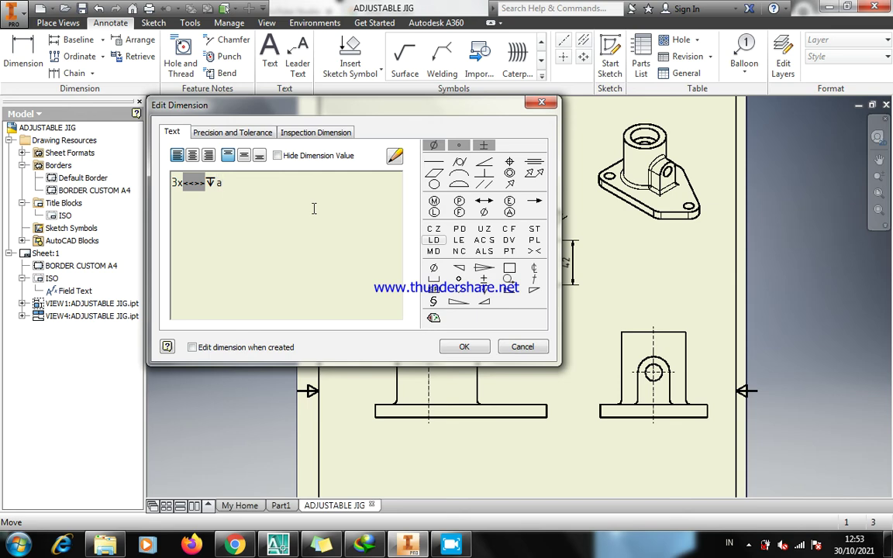
pyautogui.click(464, 347)
pyautogui.press('Escape')
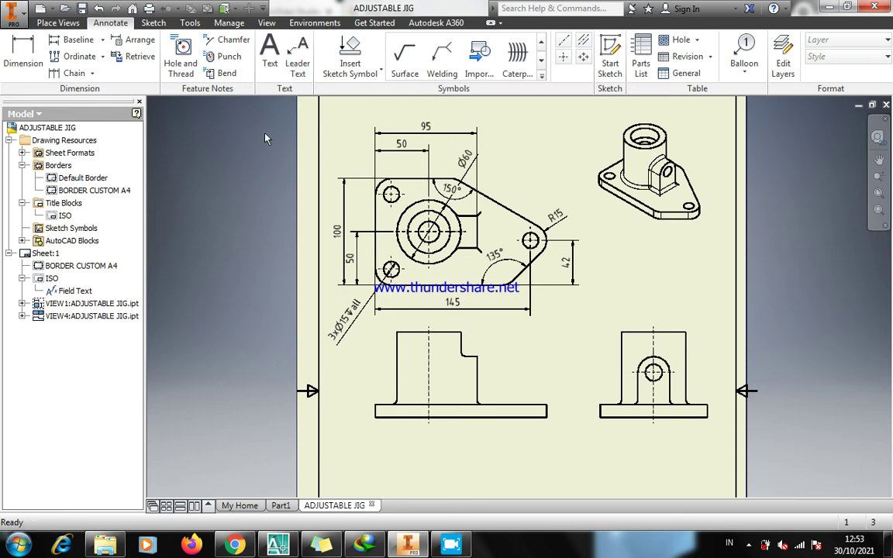
# Add a hole note to the counterbored hole in the boss, placing it diagonally above the plate's long sloped edge
pyautogui.click(181, 55)
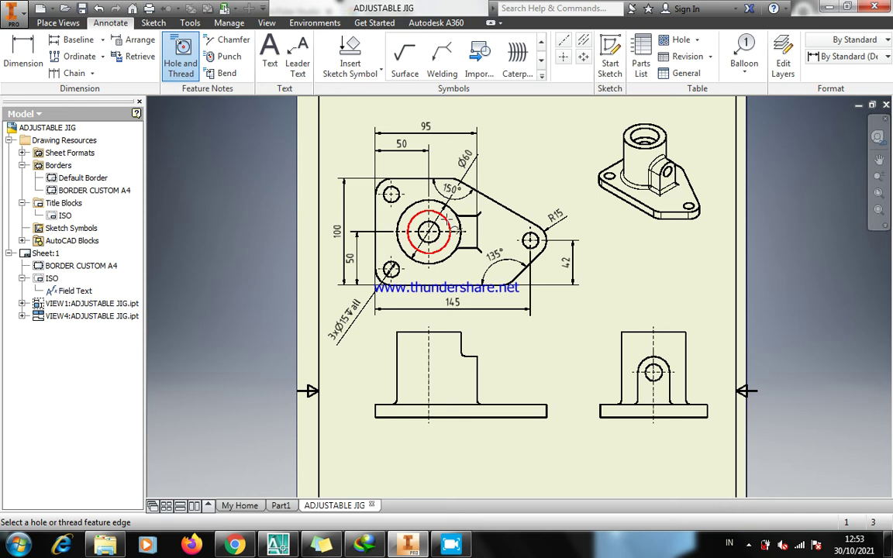
pyautogui.click(445, 220)
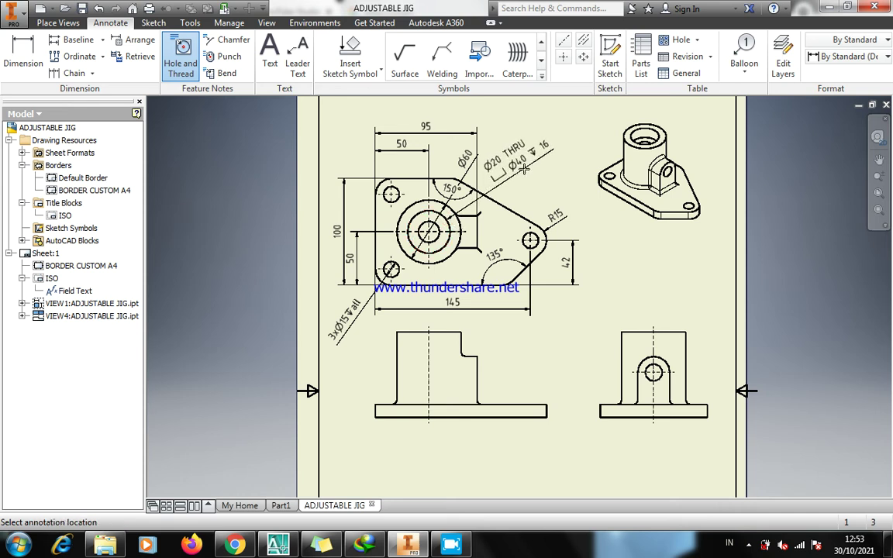
pyautogui.click(525, 168)
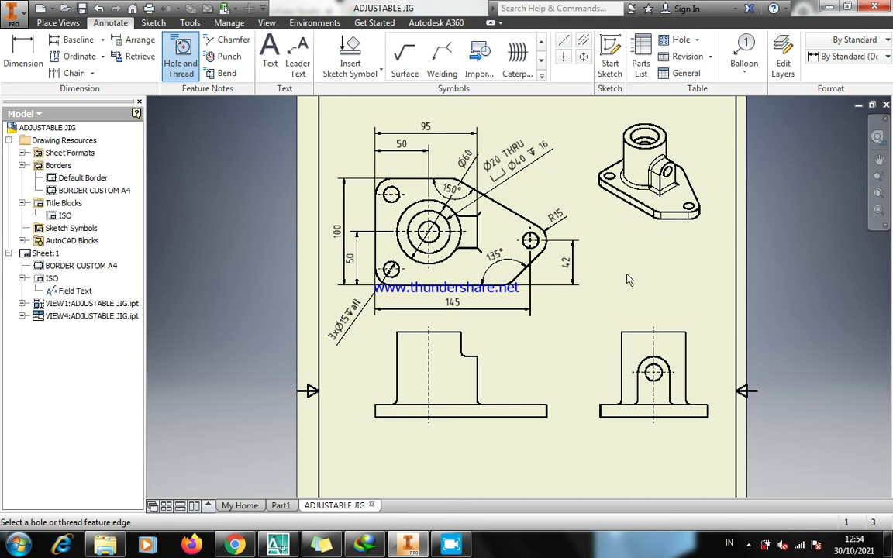
pyautogui.press('Escape')
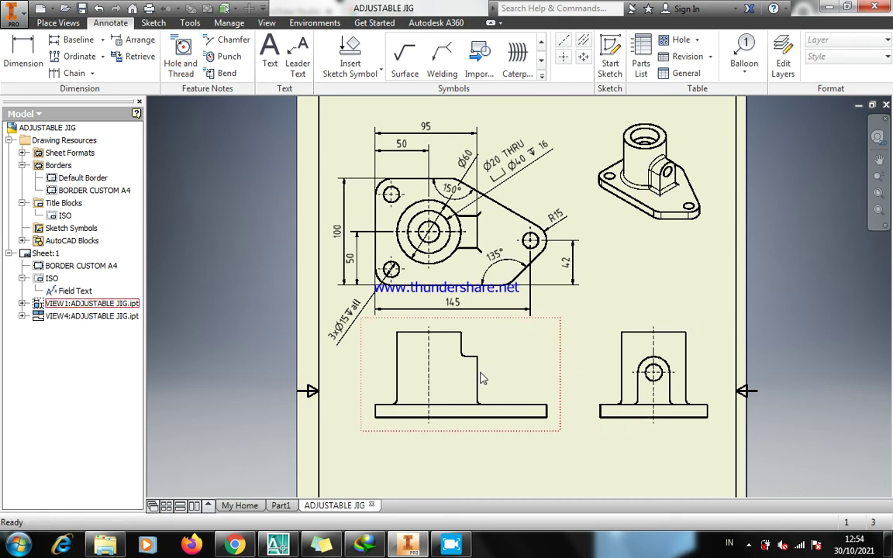
pyautogui.press('d')
pyautogui.click(419, 333)
pyautogui.click(386, 403)
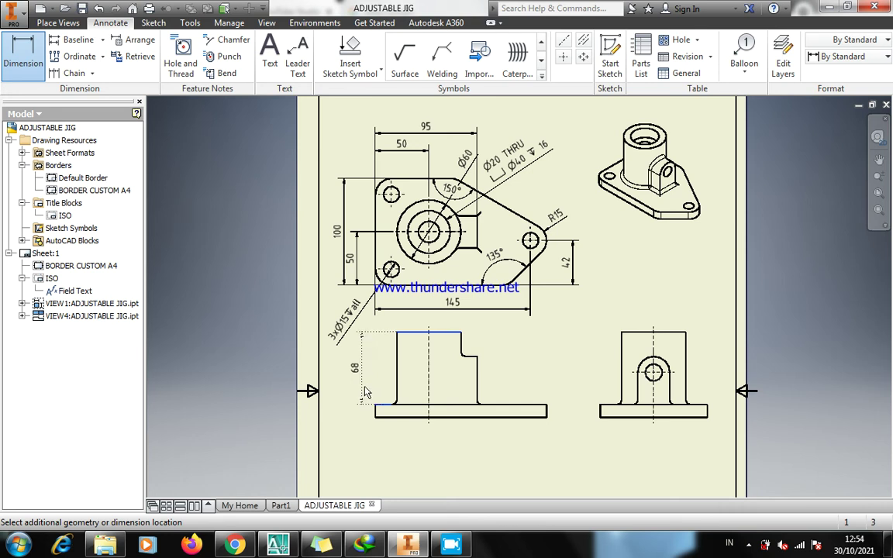
pyautogui.press('Escape')
# Dimension the overall height from the plate's underside to the boss top, placing it left of the front view
pyautogui.press('d')
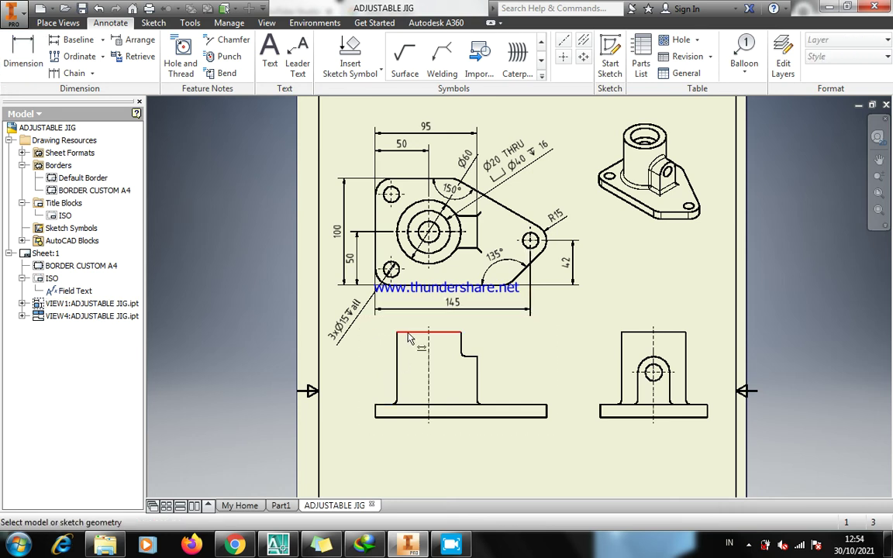
pyautogui.click(411, 333)
pyautogui.click(396, 419)
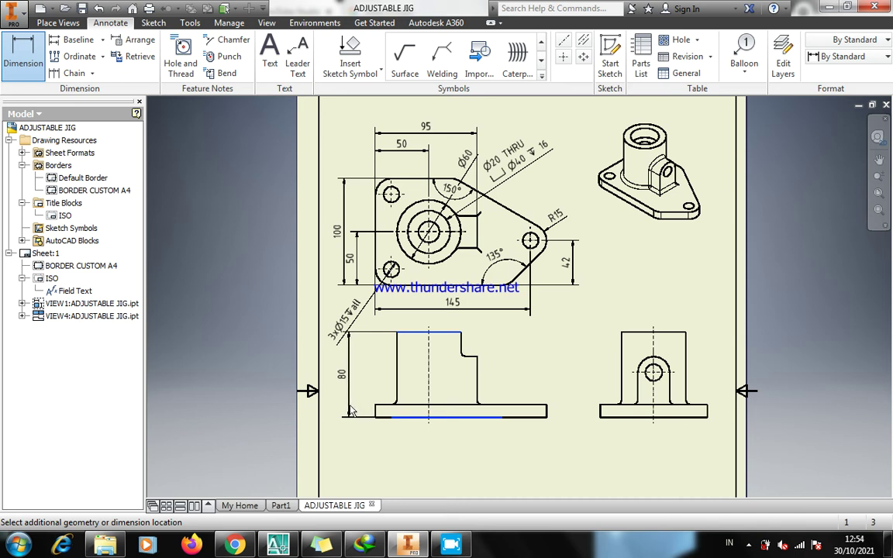
pyautogui.click(348, 413)
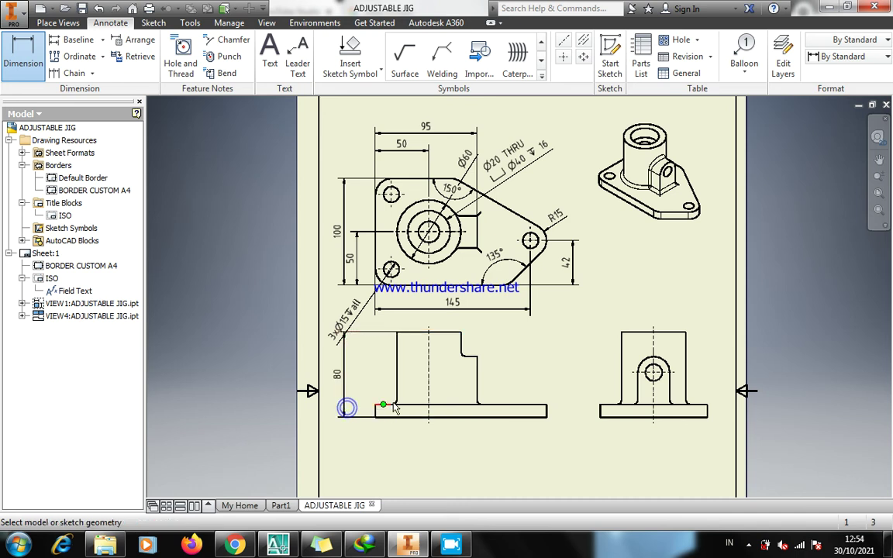
pyautogui.press('Escape')
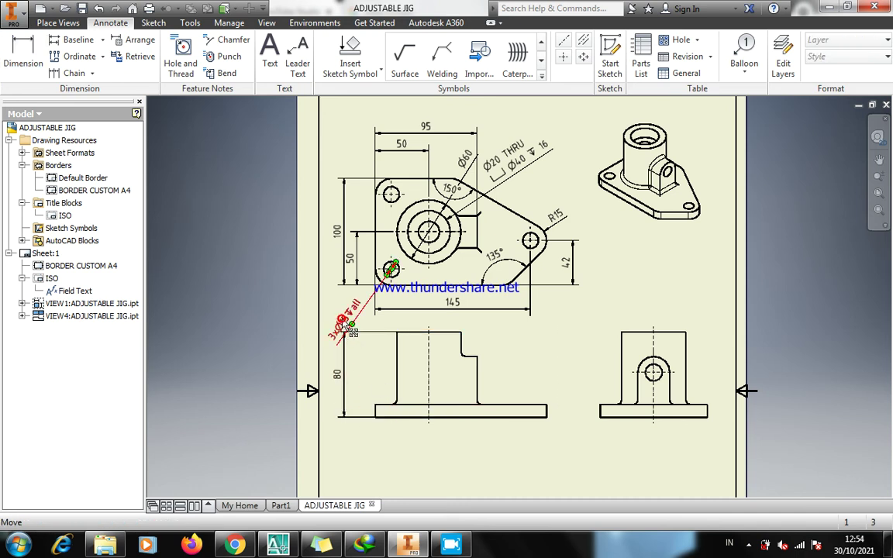
# Move the 3x hole dimension's text closer to the top view and shift the front view slightly down to separate their annotations
pyautogui.moveTo(352, 331); pyautogui.dragTo(357, 317)
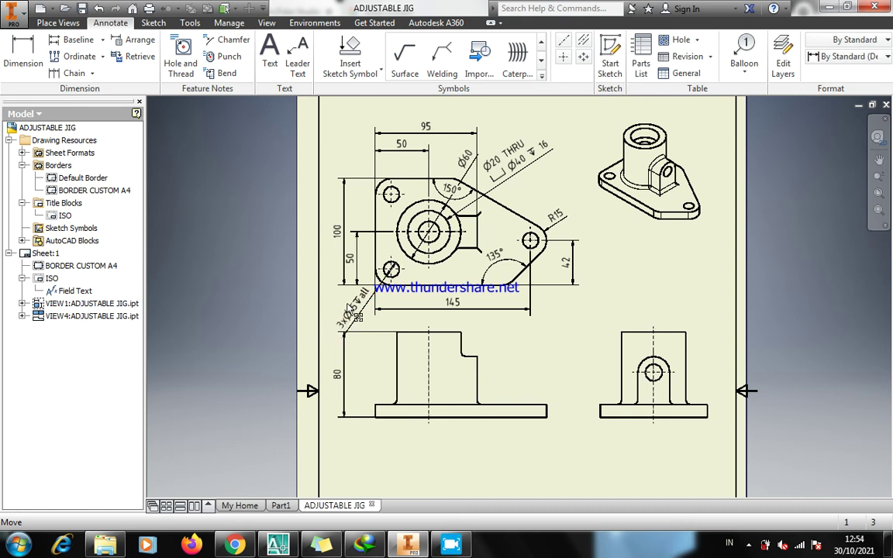
pyautogui.click(430, 333)
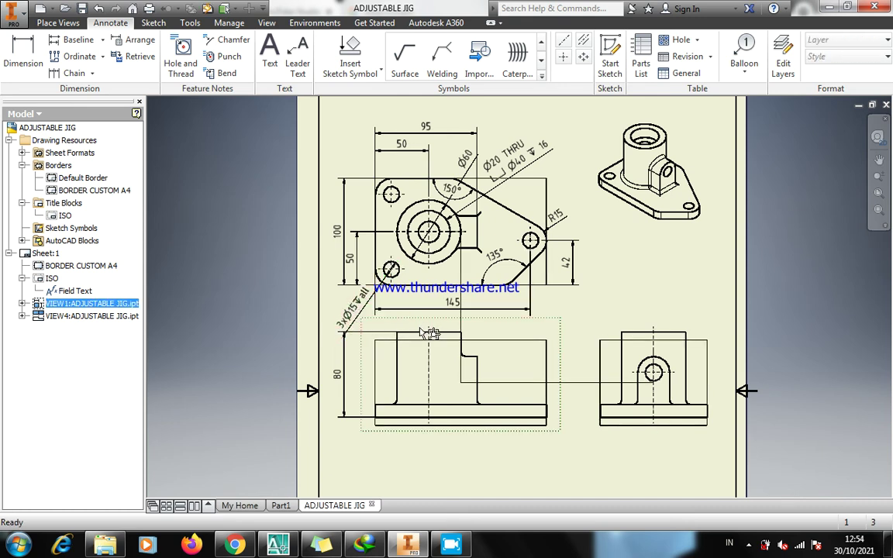
pyautogui.press('Escape')
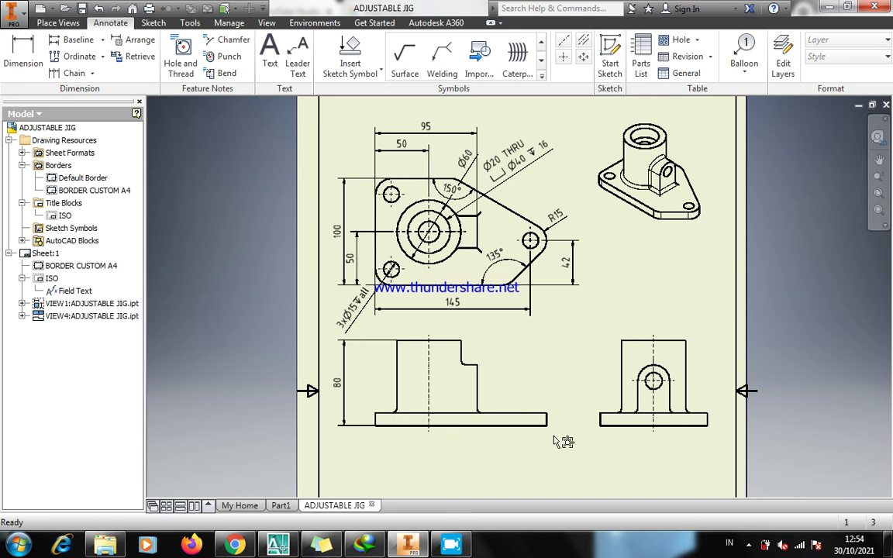
# Dimension the radius of the fillet between the boss's left side and the plate in the front view, placing it diagonally above the plate
pyautogui.press('z')
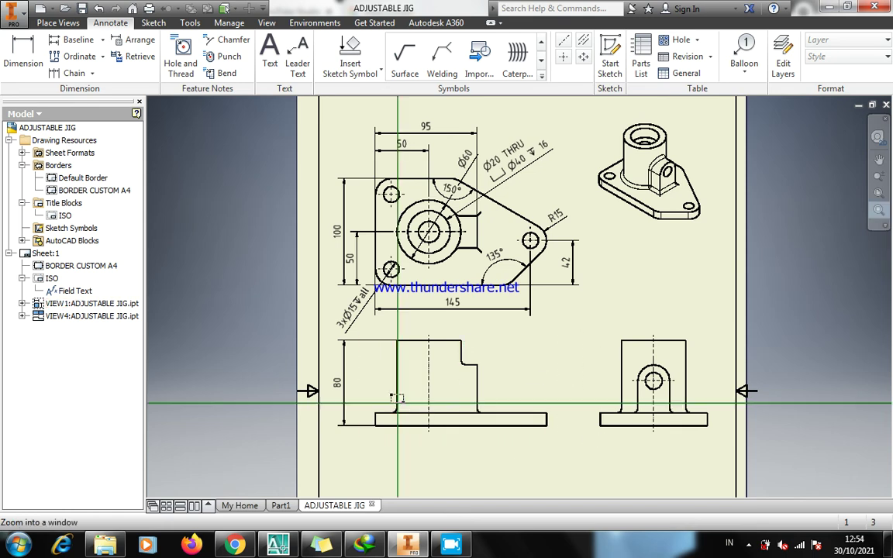
pyautogui.moveTo(348, 342); pyautogui.dragTo(481, 418)
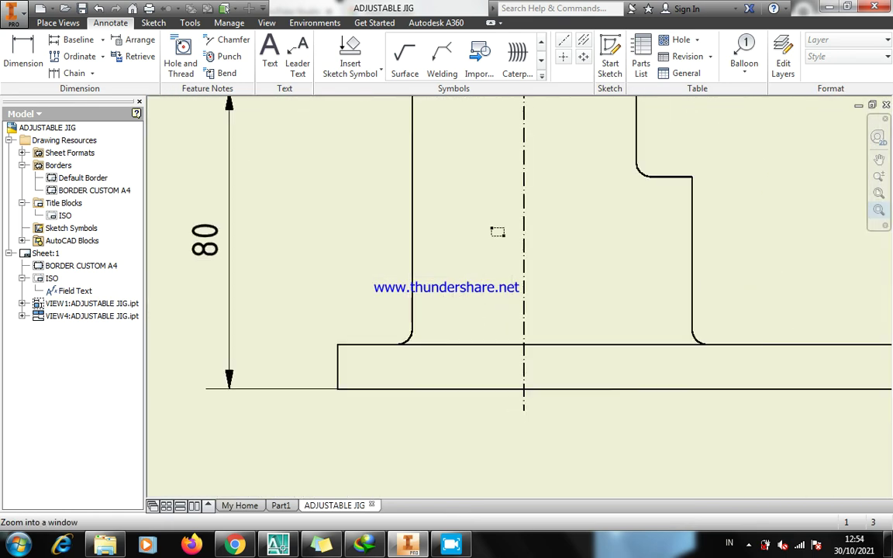
pyautogui.press('d')
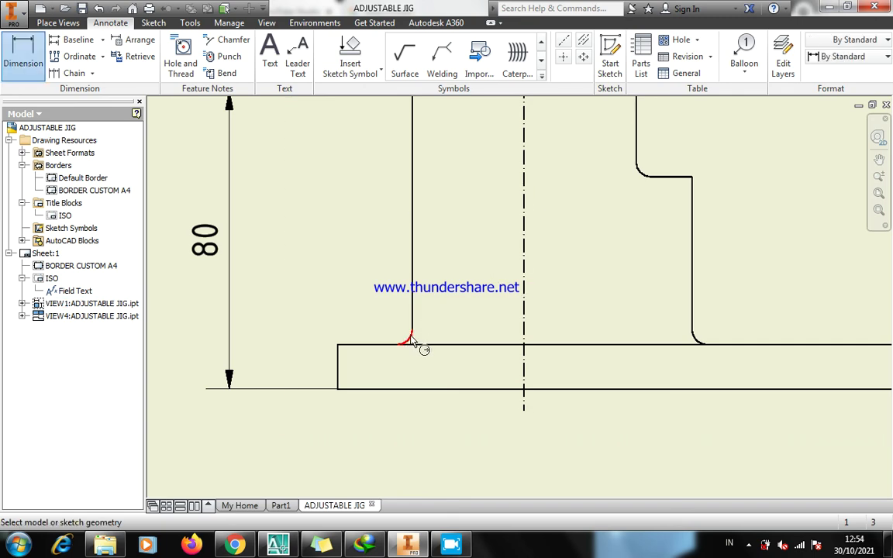
pyautogui.click(408, 342)
pyautogui.click(311, 229)
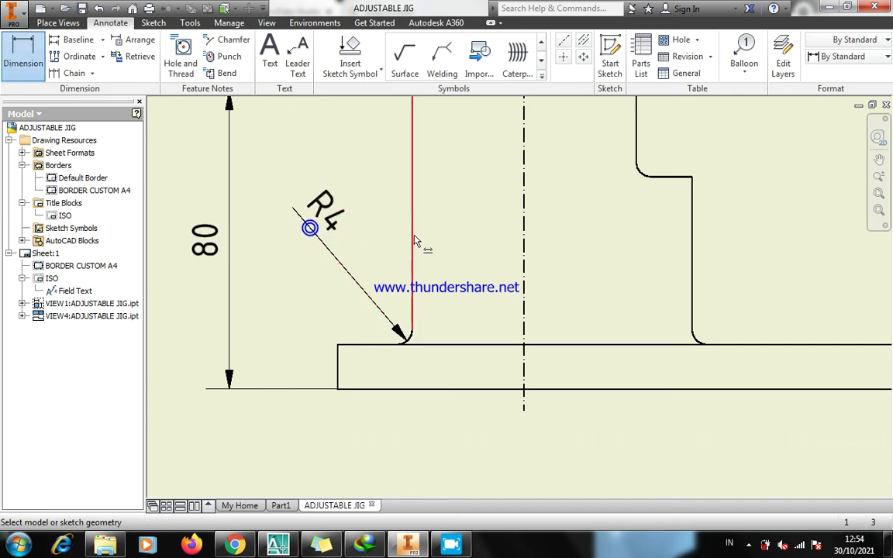
pyautogui.press('Escape')
# Move the radius dimension's text closer to the fillet at the boss's left base in the front view
pyautogui.middleClick(495, 303)
pyautogui.middleClick(495, 304)
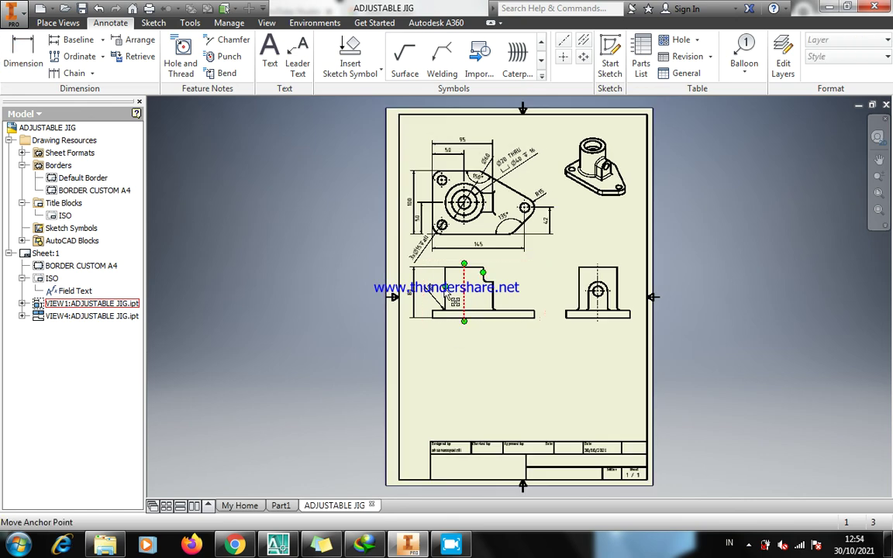
pyautogui.press('z')
pyautogui.moveTo(410, 268); pyautogui.dragTo(546, 355)
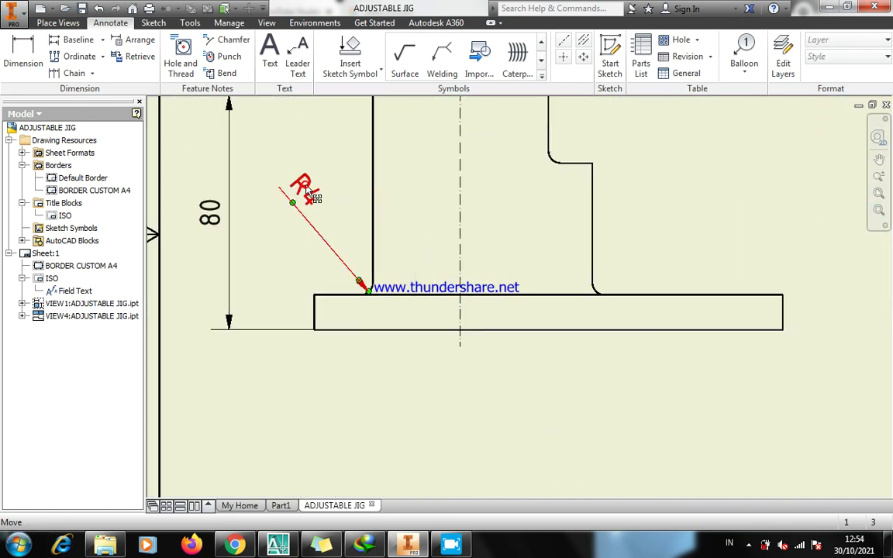
pyautogui.moveTo(307, 192); pyautogui.dragTo(333, 222)
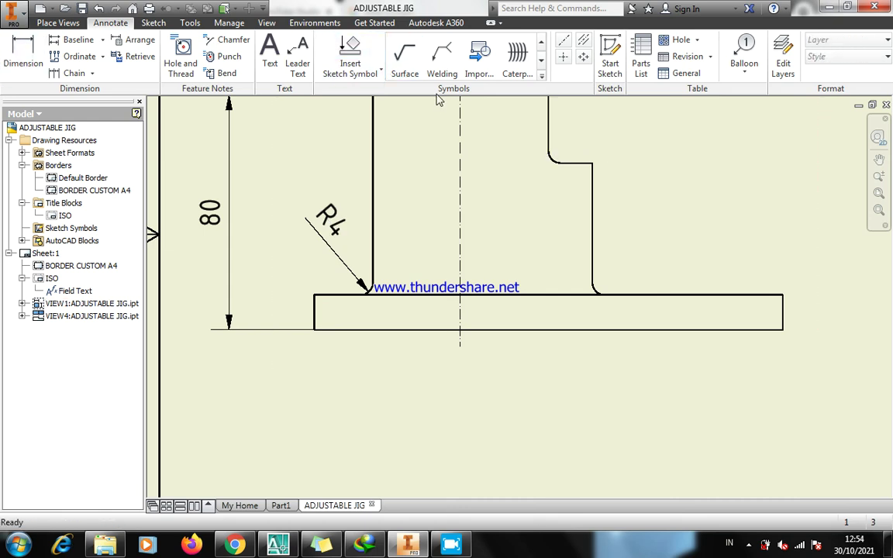
pyautogui.press('d')
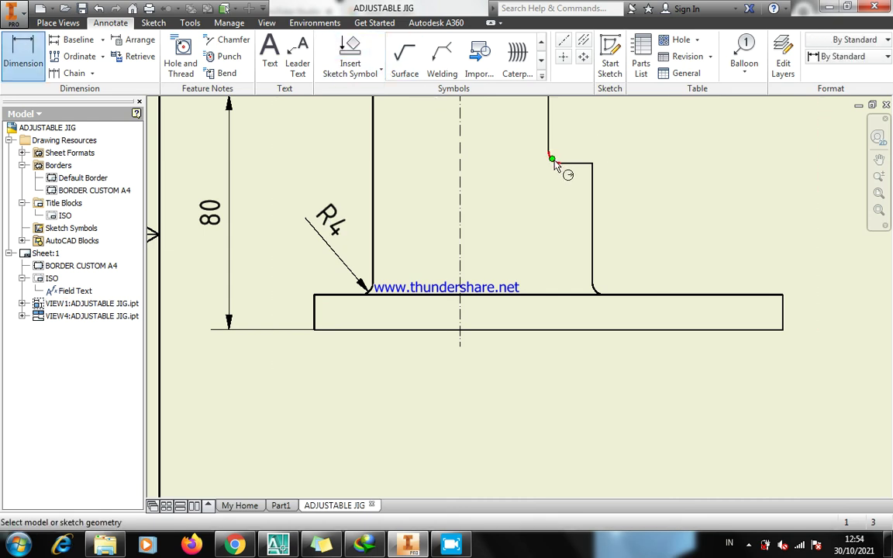
pyautogui.click(553, 161)
pyautogui.press('Escape')
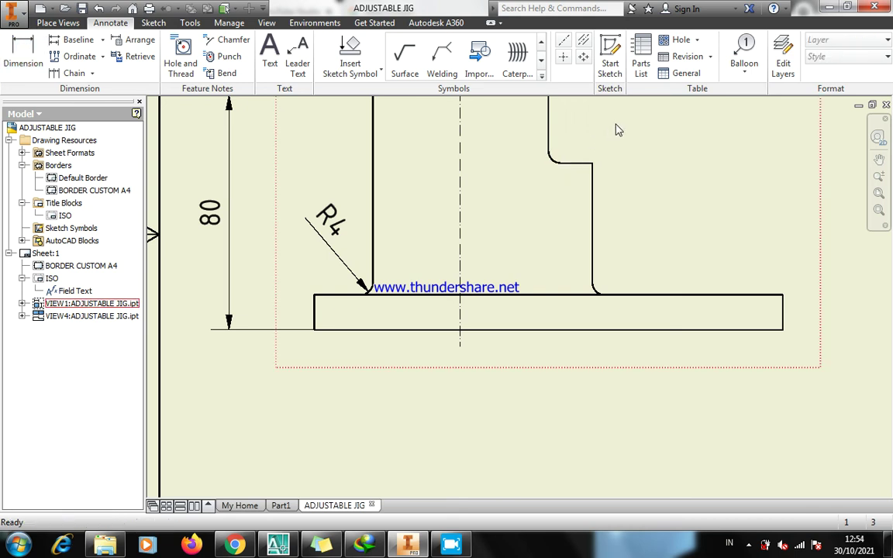
# Dimension the radius of the fillet where the boss meets the lug's top in the front view, placing it diagonally above the lug
pyautogui.press('d')
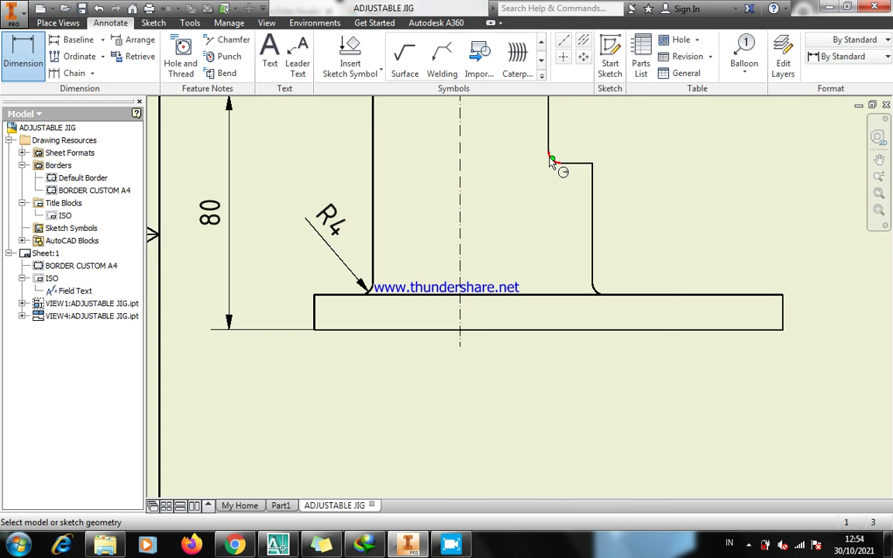
pyautogui.click(549, 157)
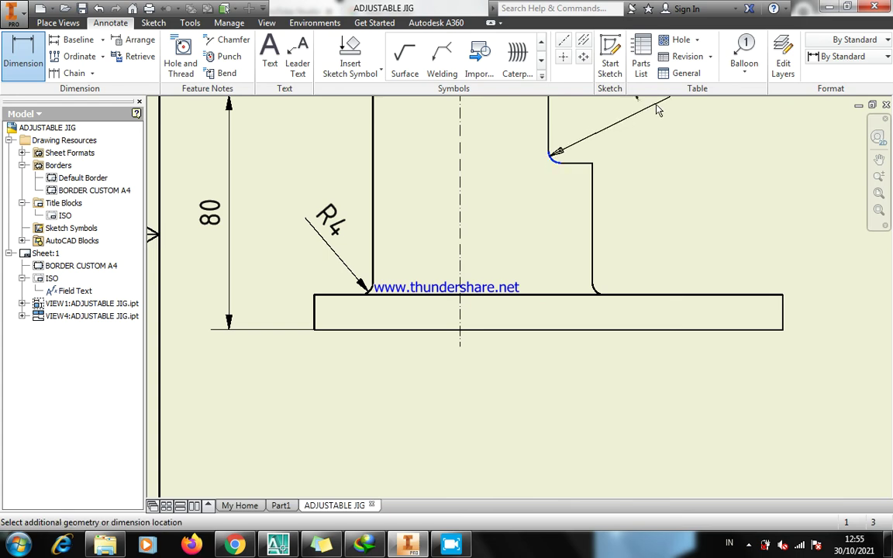
pyautogui.click(659, 97)
pyautogui.press('Escape')
# Dimension the radius of the lug's rounded top in the side view, placing it diagonally beyond the boss's upper right corner
pyautogui.press('Home')
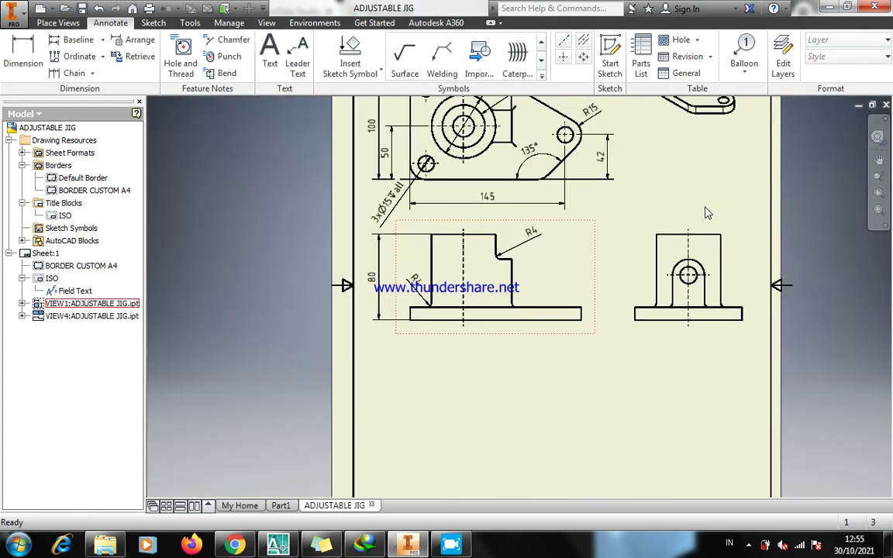
pyautogui.press('z')
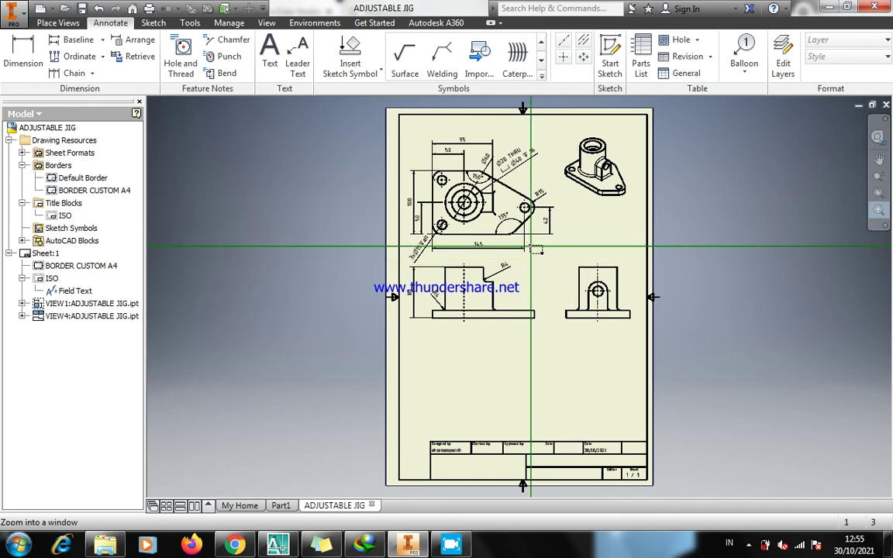
pyautogui.moveTo(530, 245); pyautogui.dragTo(680, 378)
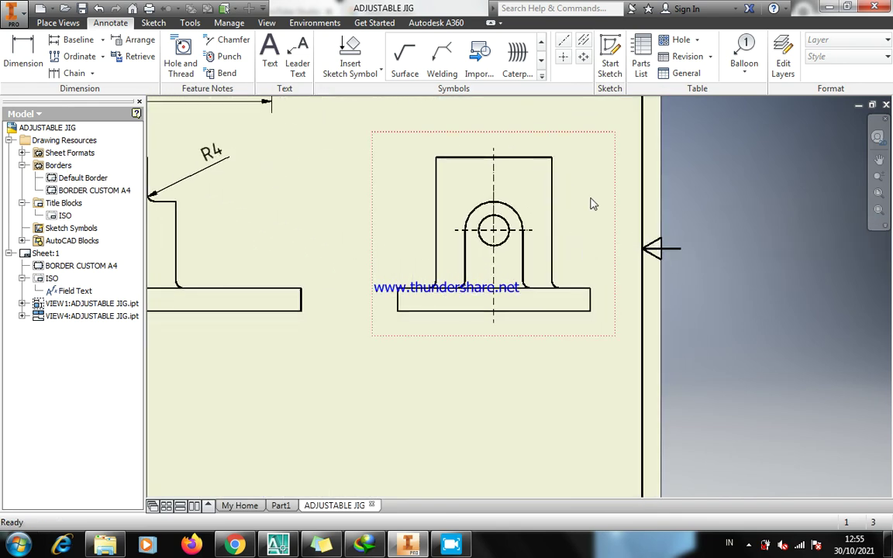
pyautogui.press('d')
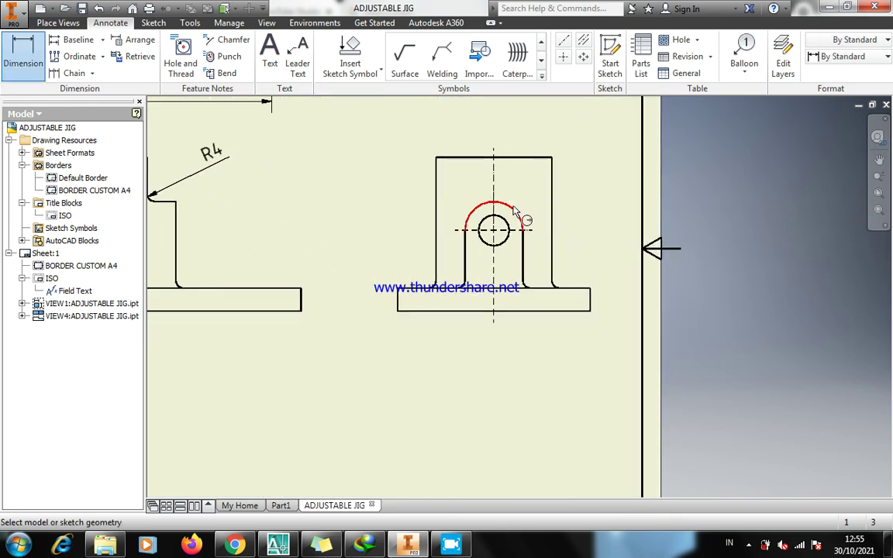
pyautogui.click(516, 210)
pyautogui.click(575, 155)
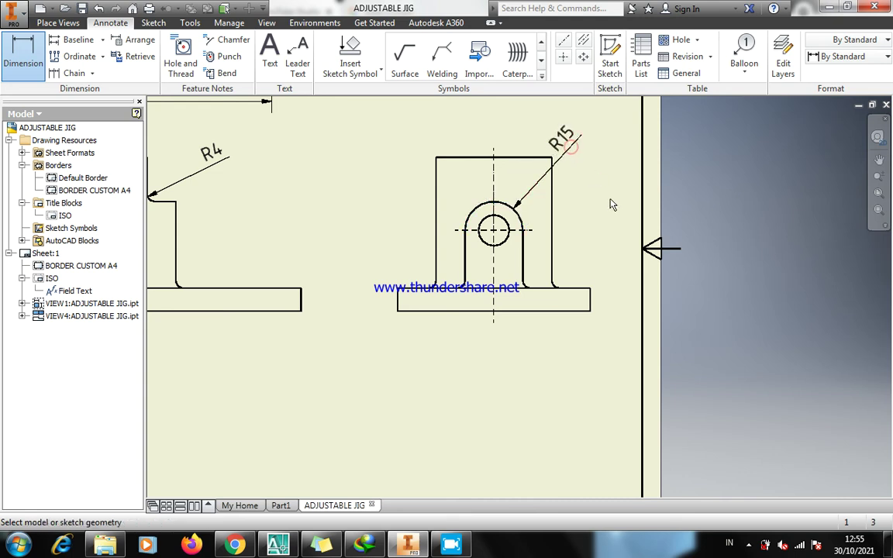
pyautogui.press('Escape')
# Dimension the height from the plate's top face to the lug hole's centre, placing it right of the side view
pyautogui.click(533, 232)
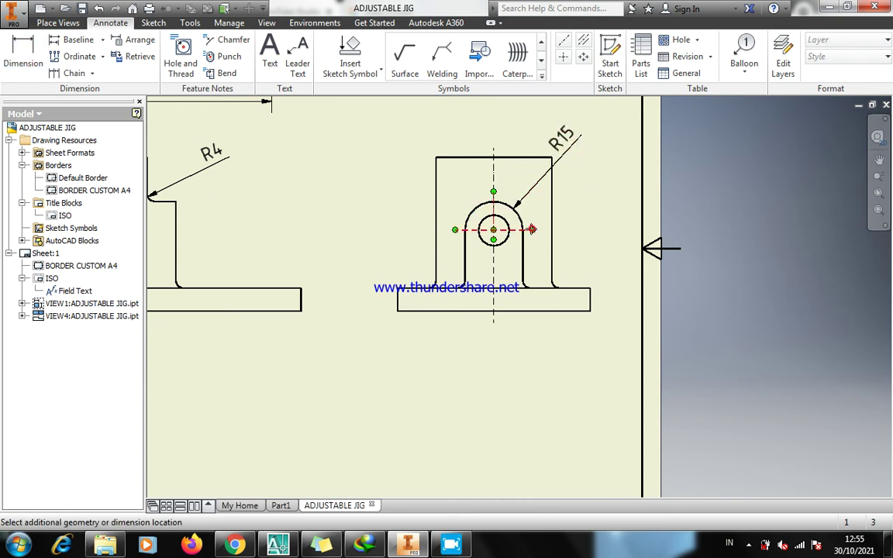
pyautogui.click(573, 289)
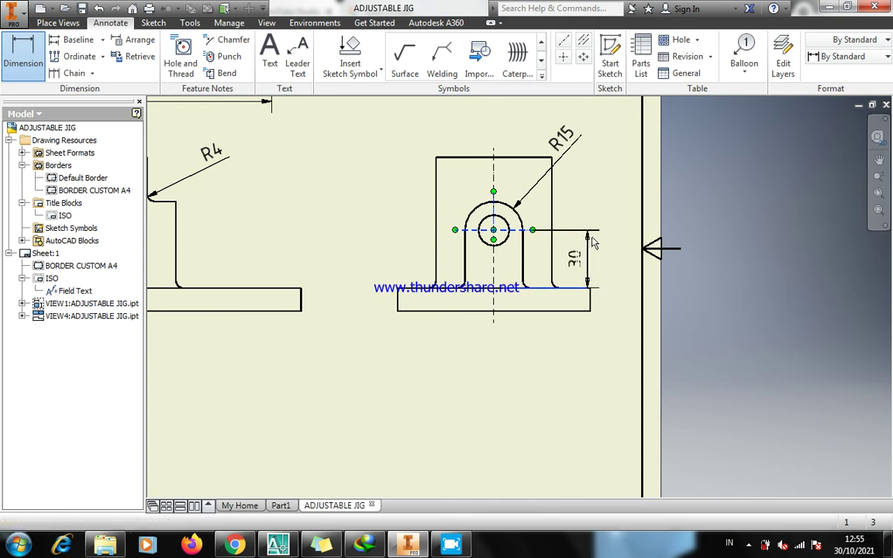
pyautogui.click(610, 240)
pyautogui.press('Escape')
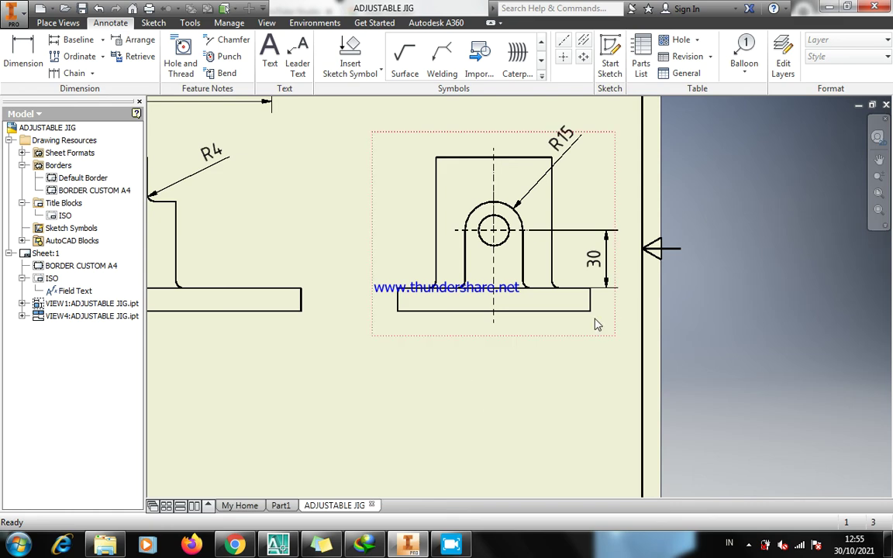
# Delete the 3x diameter dimension from the lower-left hole in the top view
pyautogui.press('Home')
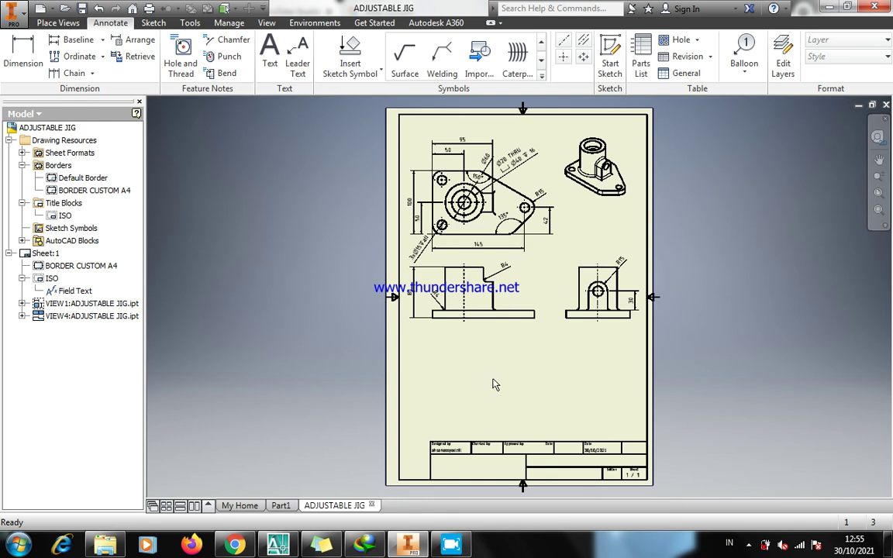
pyautogui.press('z')
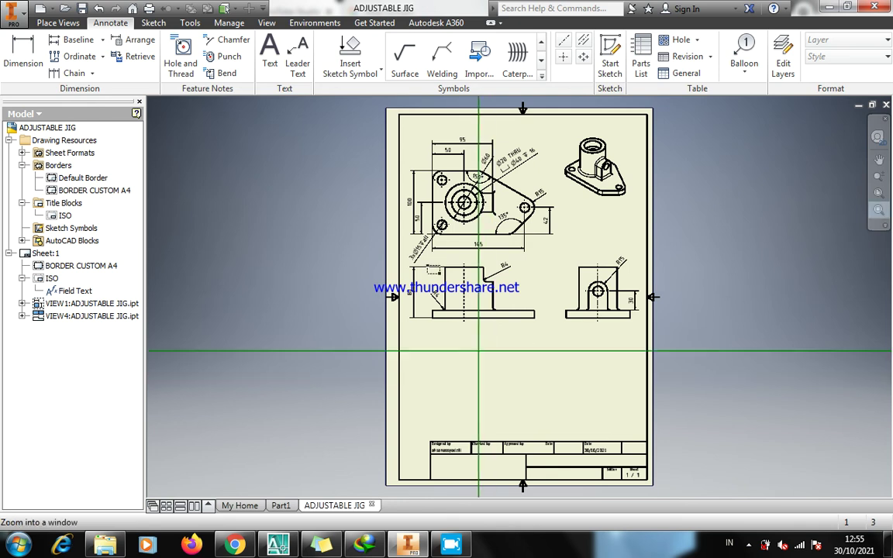
pyautogui.click(390, 120)
pyautogui.click(666, 426)
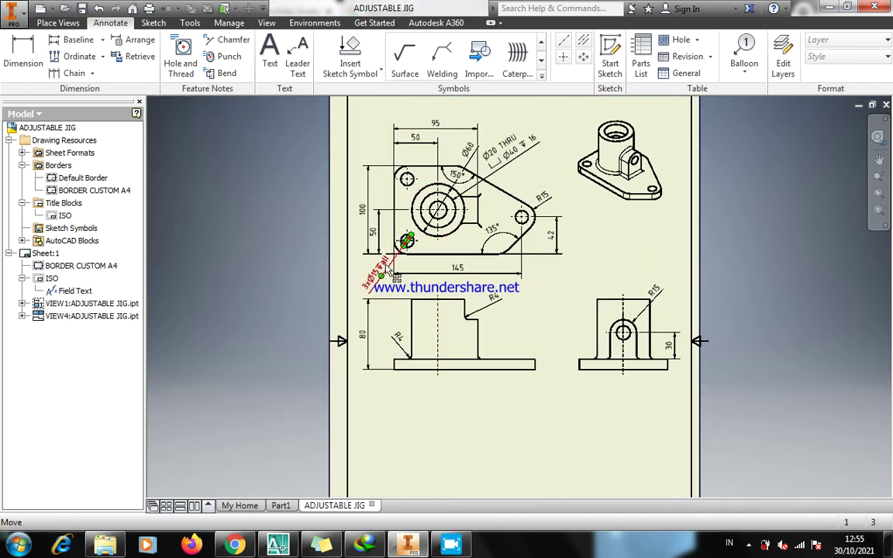
pyautogui.click(380, 286)
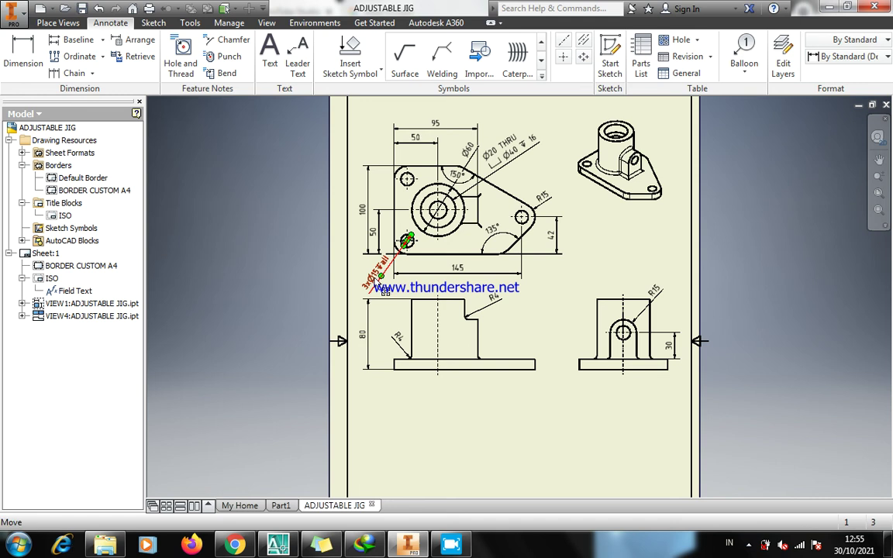
pyautogui.press('Delete')
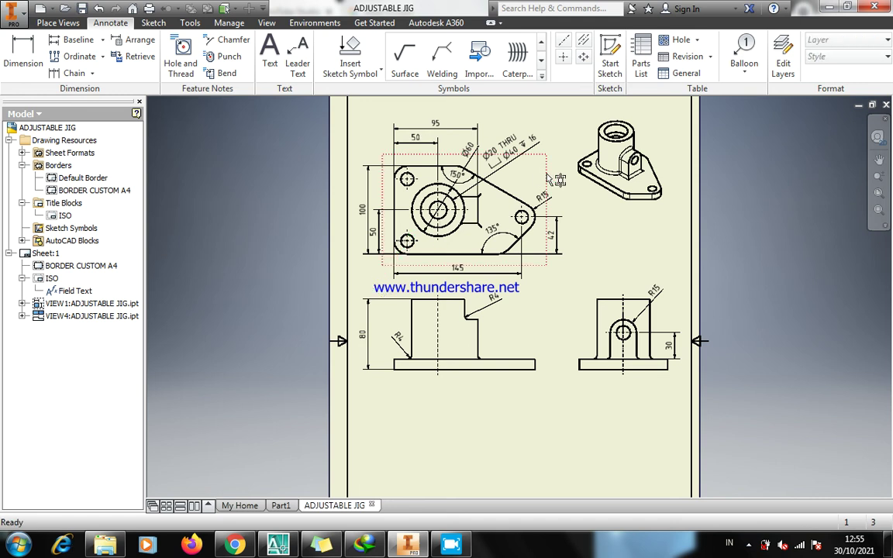
# Dimension the diameter of the plate's right-hand hole in the top view, placing it diagonally above the long sloped edge
pyautogui.press('d')
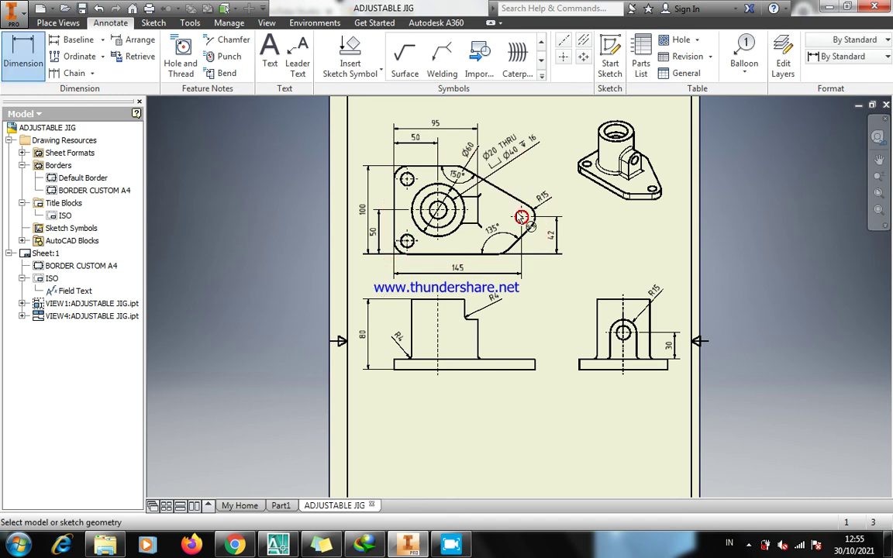
pyautogui.click(520, 211)
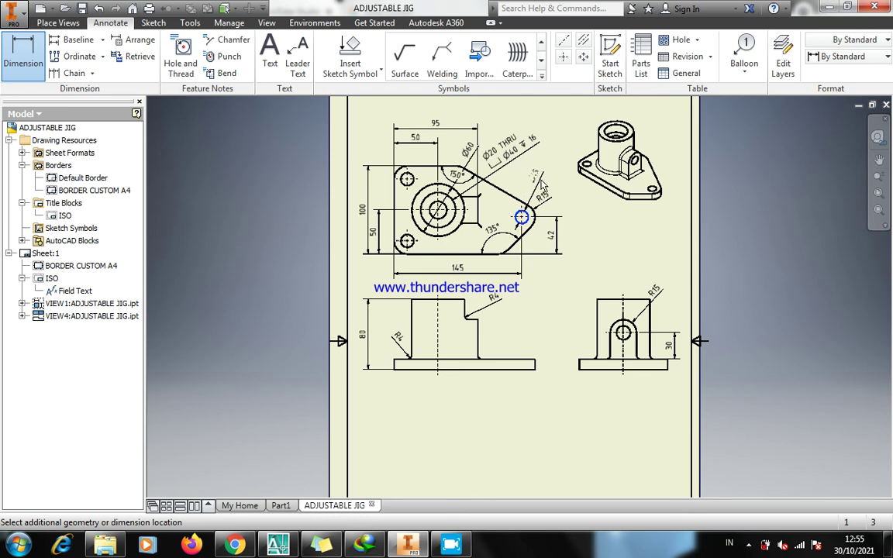
pyautogui.click(539, 186)
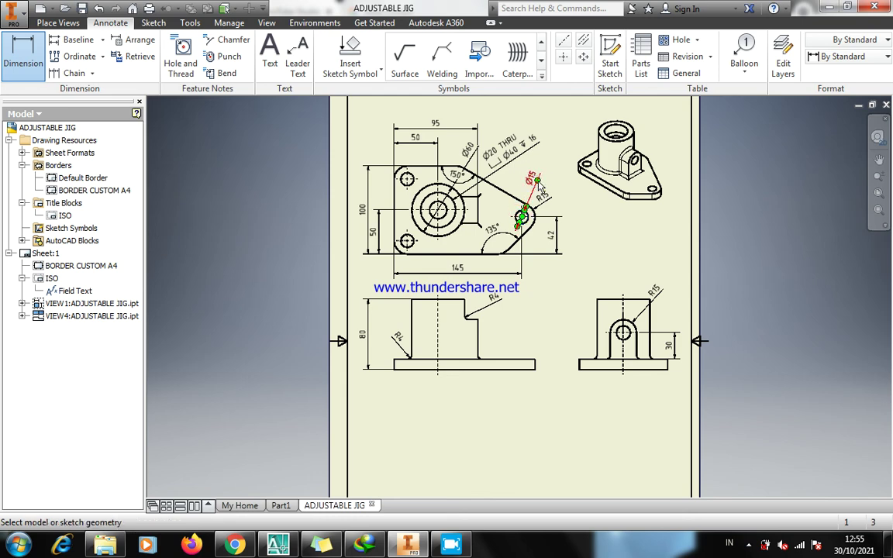
pyautogui.press('Escape')
# Edit the right-hand hole's diameter text to add the prefix "3x" and the suffix "Thru"
pyautogui.doubleClick(539, 185)
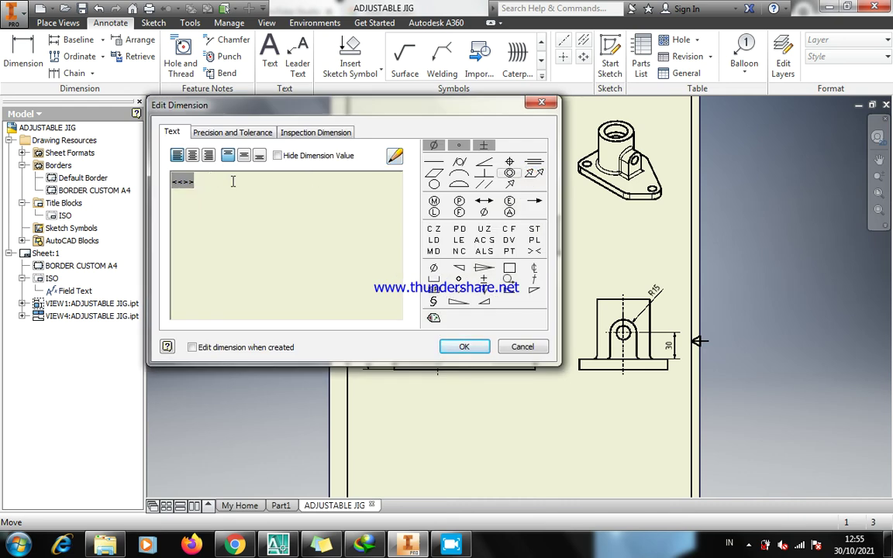
pyautogui.write('3x')
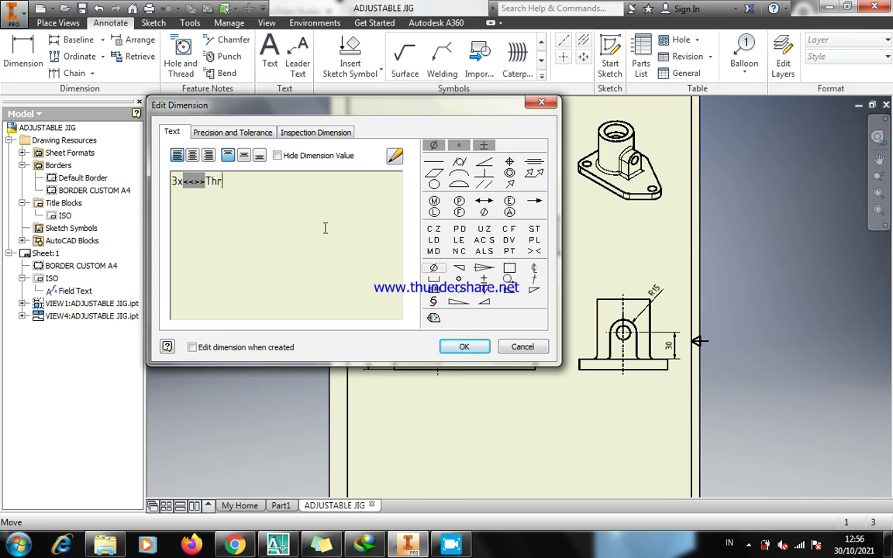
pyautogui.click(463, 346)
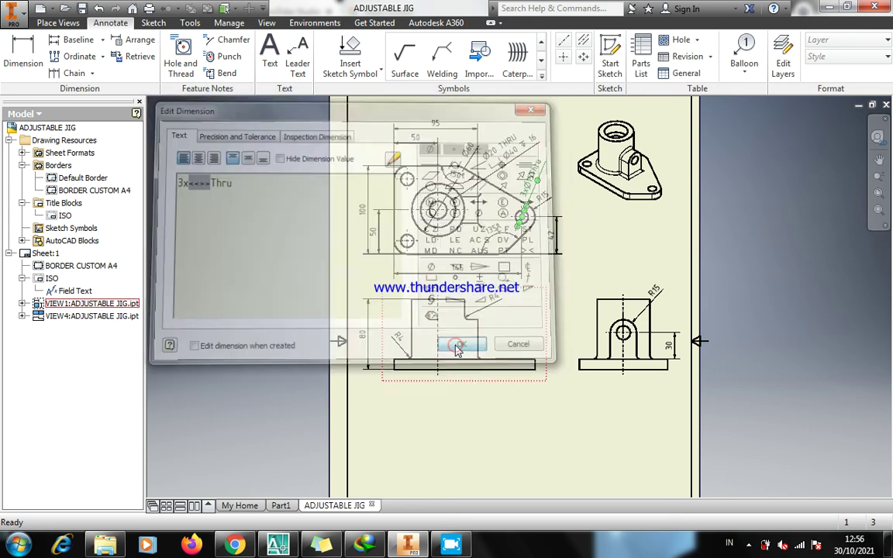
pyautogui.click(661, 238)
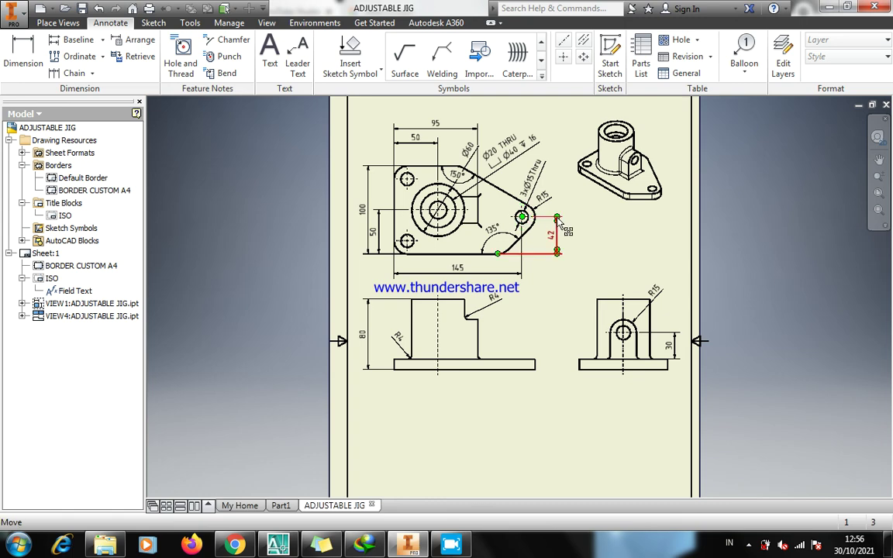
# Dimension the radius of the rounded corner between the plate's bottom edge and short sloped edge in the top view, placing it diagonally below
pyautogui.press('z')
pyautogui.moveTo(591, 211); pyautogui.dragTo(380, 299)
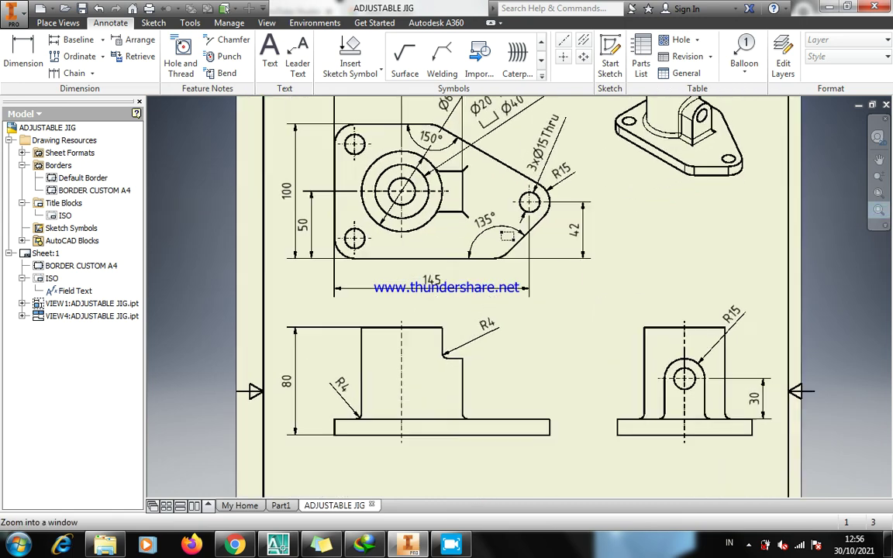
pyautogui.press('d')
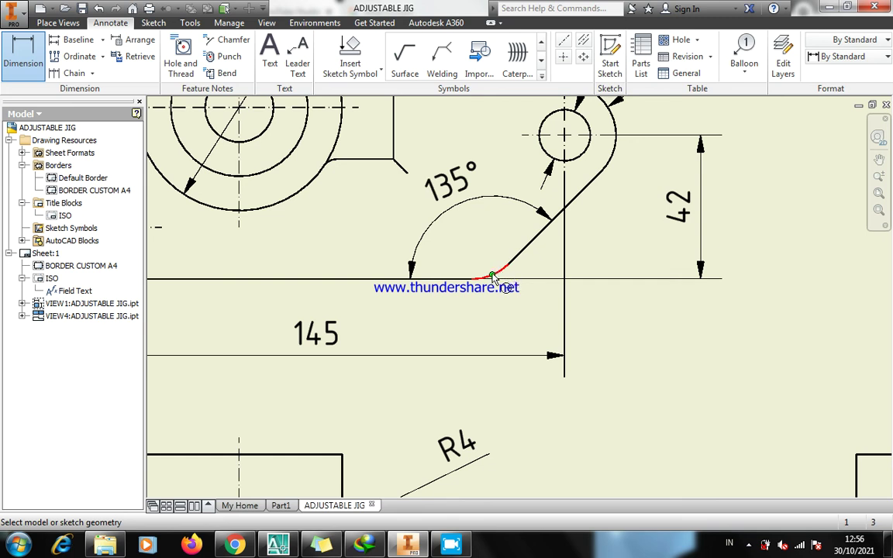
pyautogui.click(496, 271)
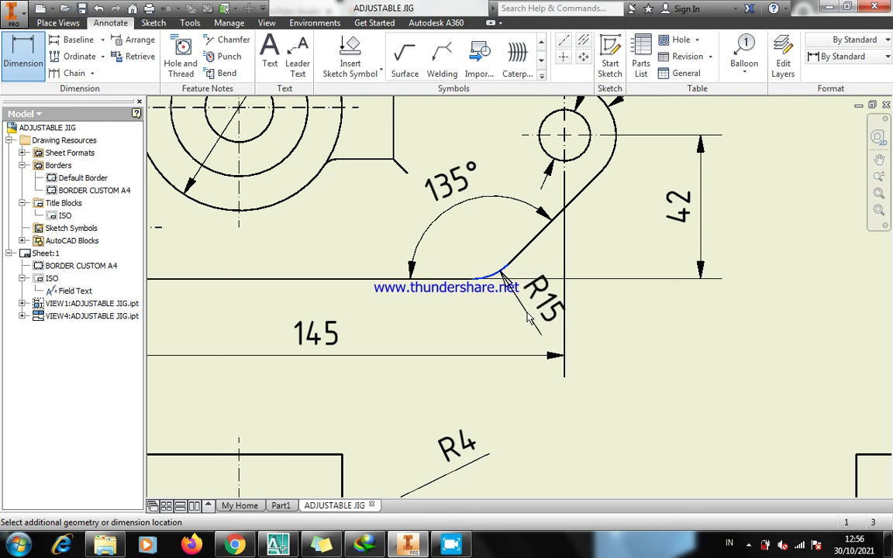
pyautogui.click(604, 354)
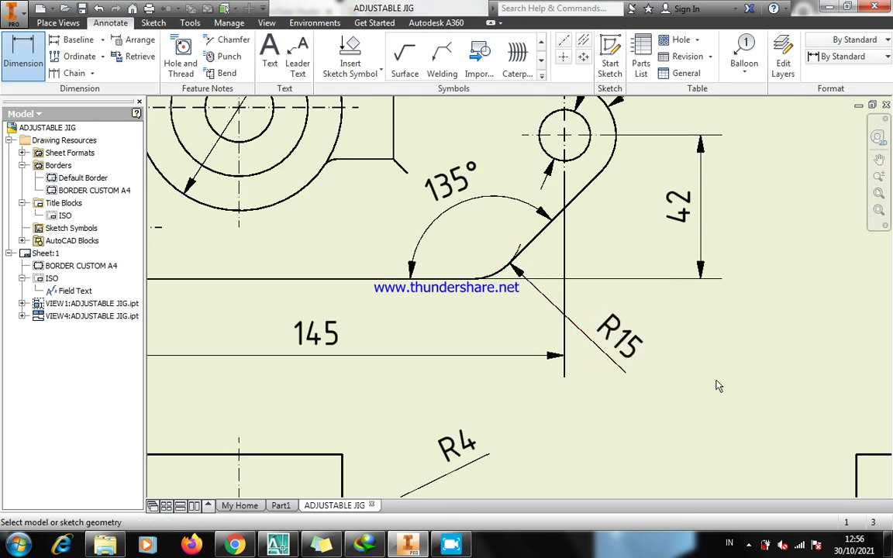
# Dimension the radius of the rounded corner between the plate's top edge and long sloped edge in the top view, placing it above the plate
pyautogui.press('Home')
pyautogui.press('Escape')
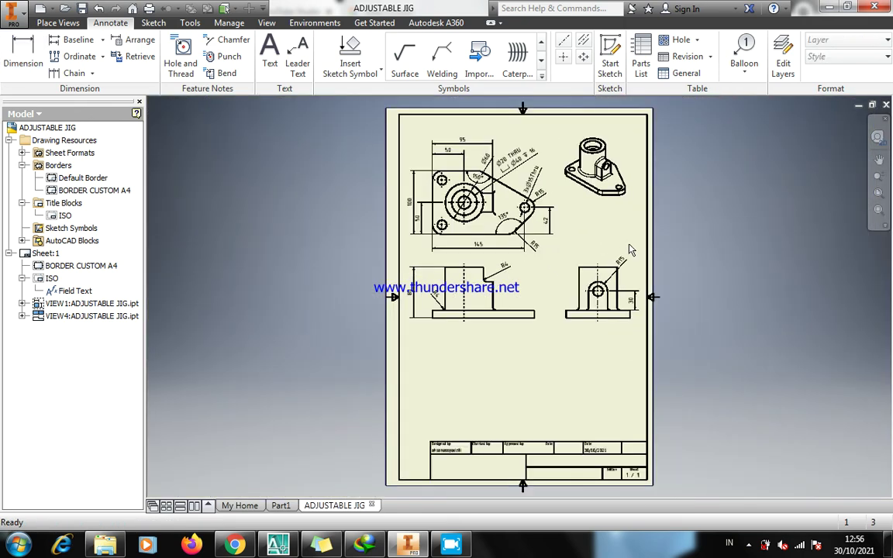
pyautogui.press('z')
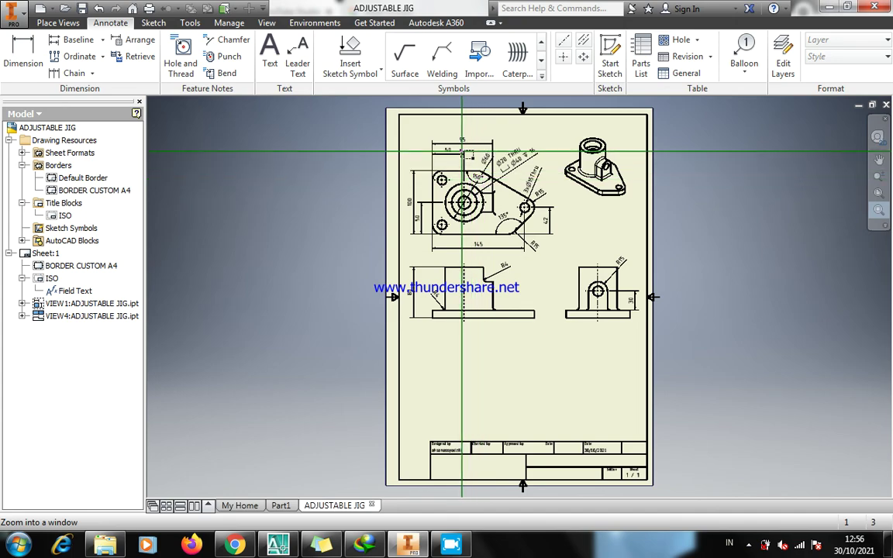
pyautogui.moveTo(463, 149); pyautogui.dragTo(530, 192)
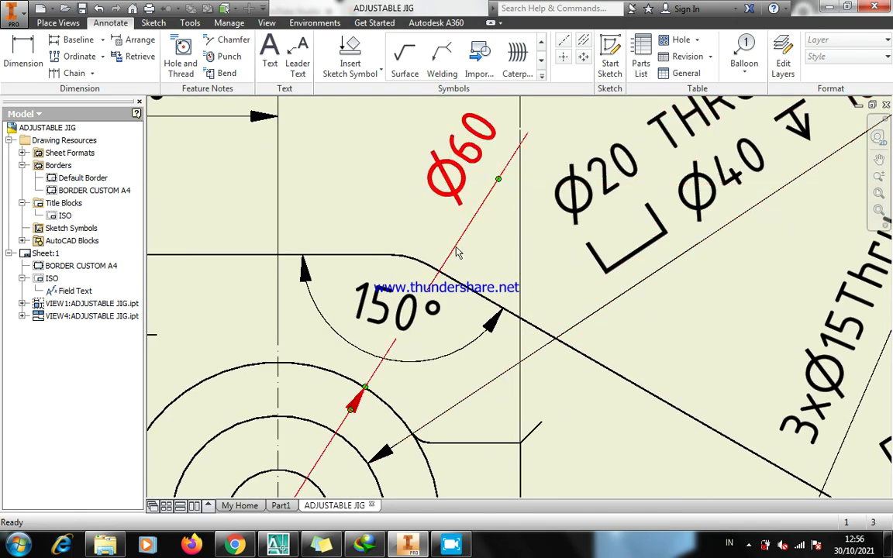
pyautogui.press('d')
pyautogui.click(415, 264)
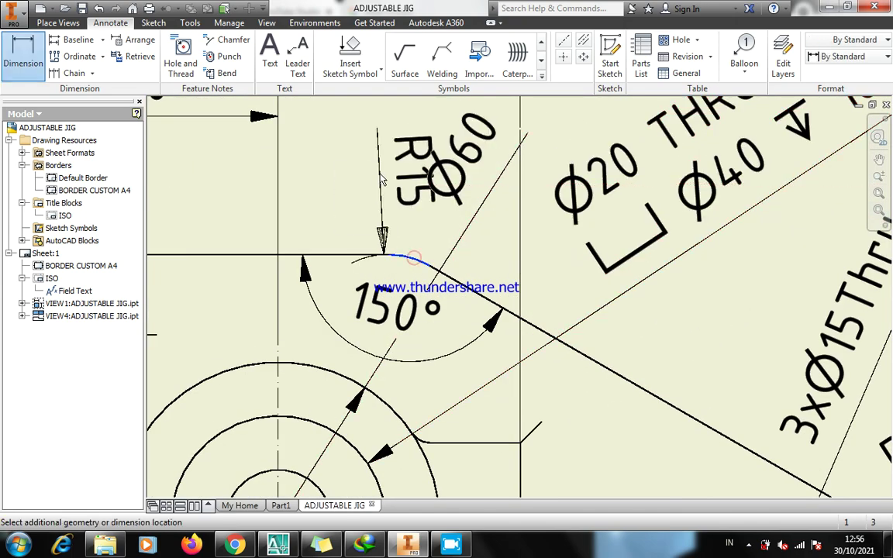
pyautogui.click(332, 163)
pyautogui.press('Escape')
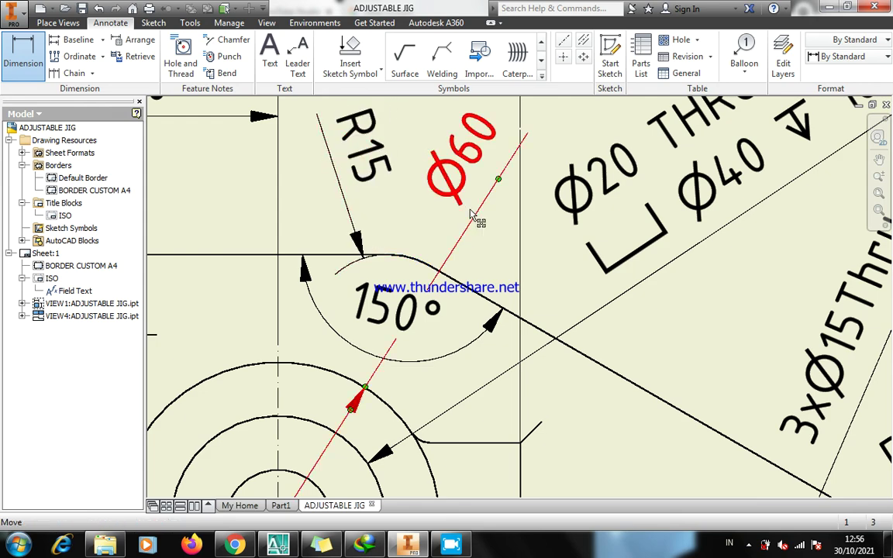
# Move the counterbored hole note in the top view slightly outward, farther from the plate
pyautogui.press('Home')
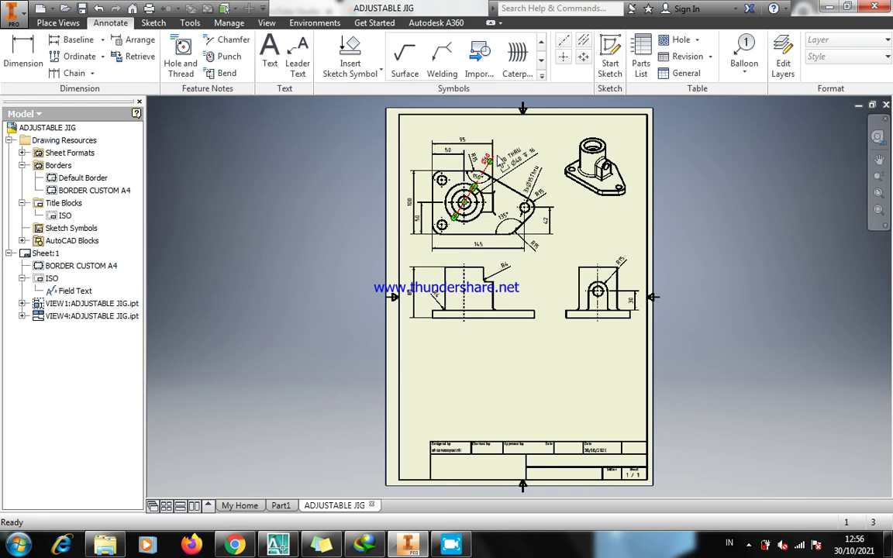
pyautogui.press('z')
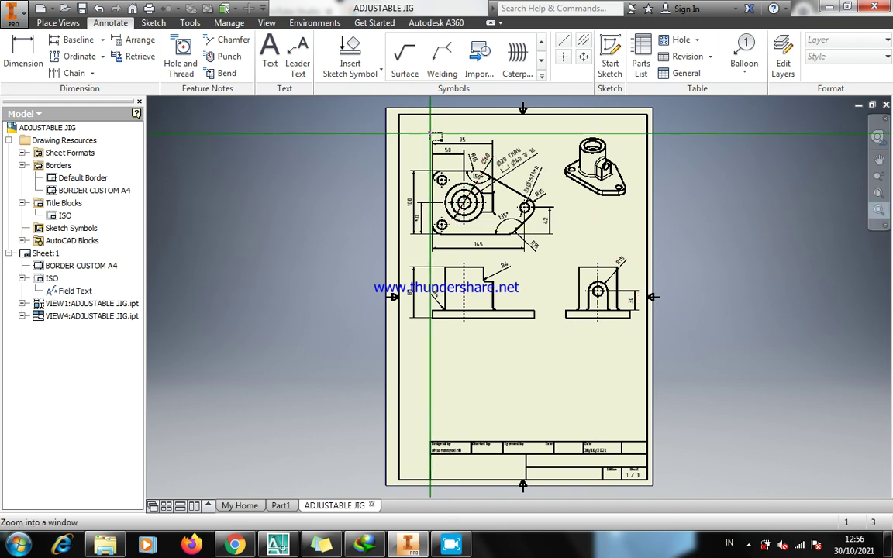
pyautogui.moveTo(572, 246); pyautogui.dragTo(423, 136)
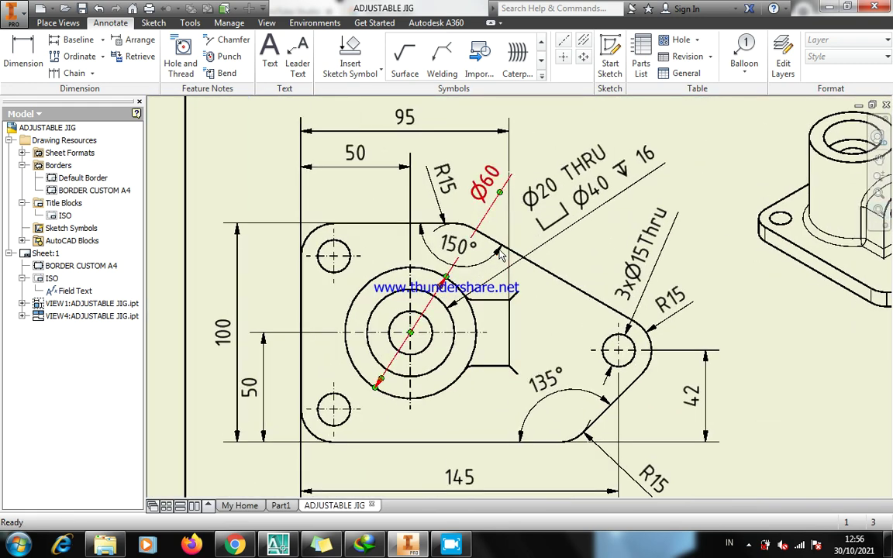
pyautogui.click(574, 206)
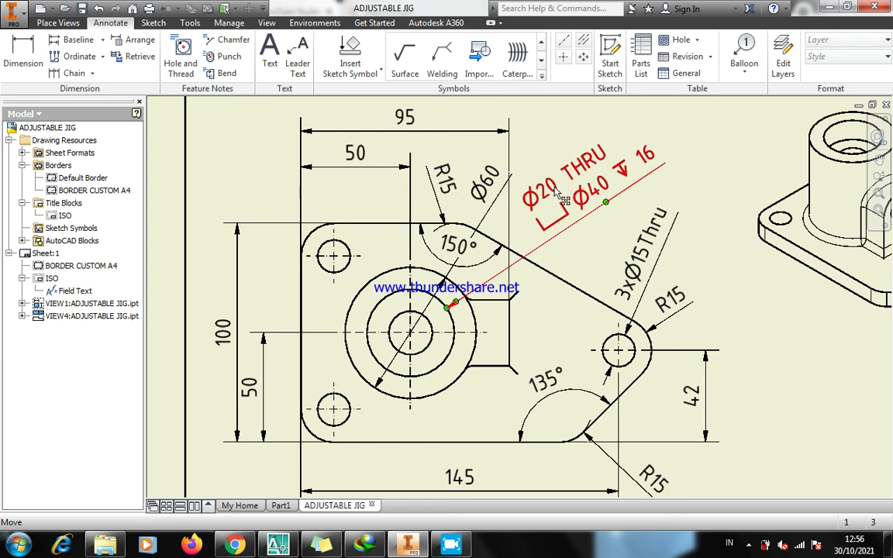
pyautogui.moveTo(564, 197); pyautogui.dragTo(597, 183)
# Delete the 150° angle dimension between the plate's top edge and long sloped edge in the top view
pyautogui.click(440, 259)
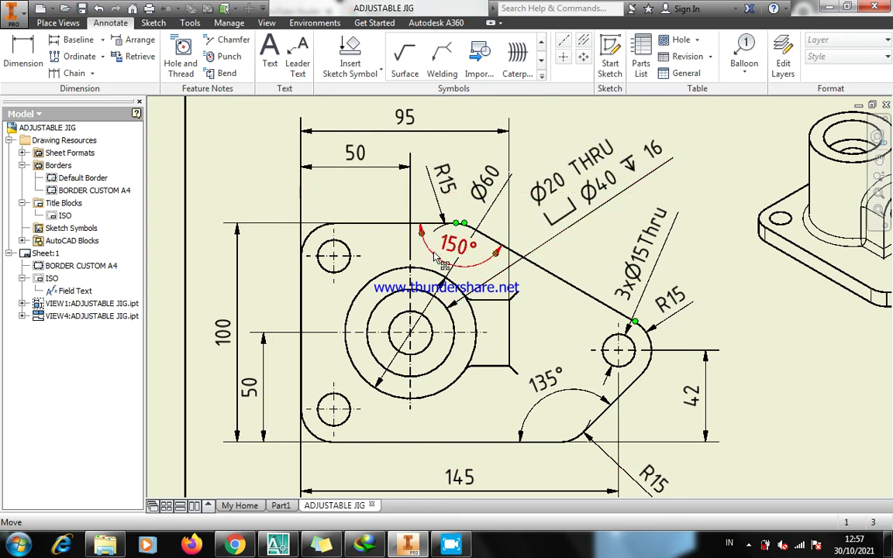
pyautogui.press('Delete')
pyautogui.press('d')
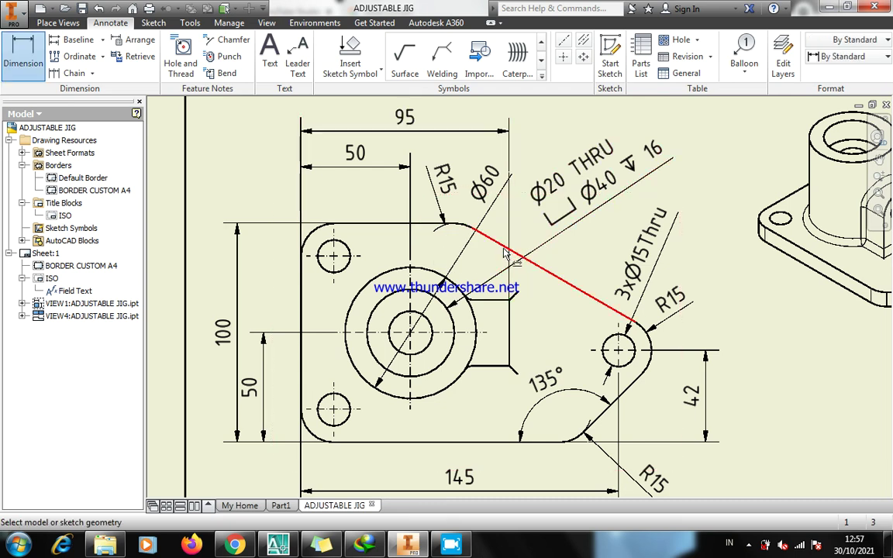
pyautogui.click(504, 252)
pyautogui.click(394, 223)
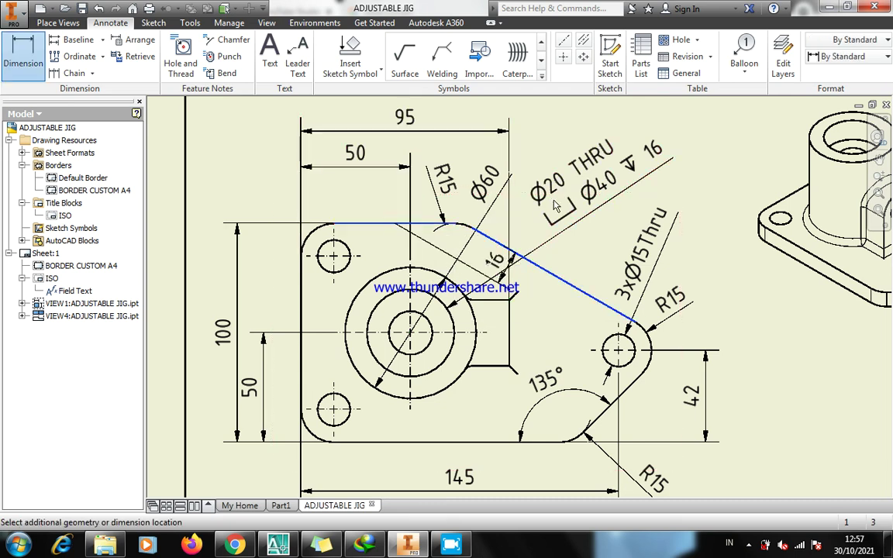
pyautogui.press('Escape')
# Dimension the acute angle between the plate's top edge and long sloped edge outside the outline, and shift the counterbored hole note upward, clear of it
pyautogui.press('d')
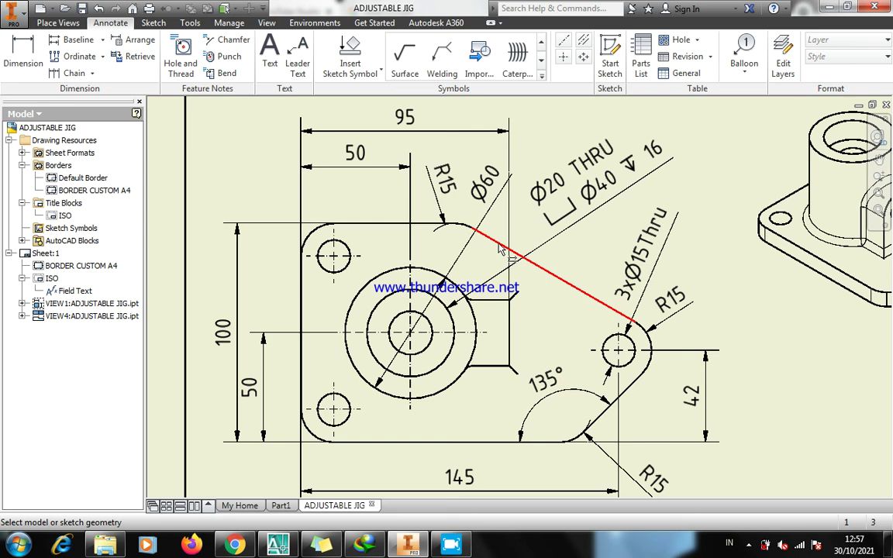
pyautogui.click(500, 249)
pyautogui.click(442, 223)
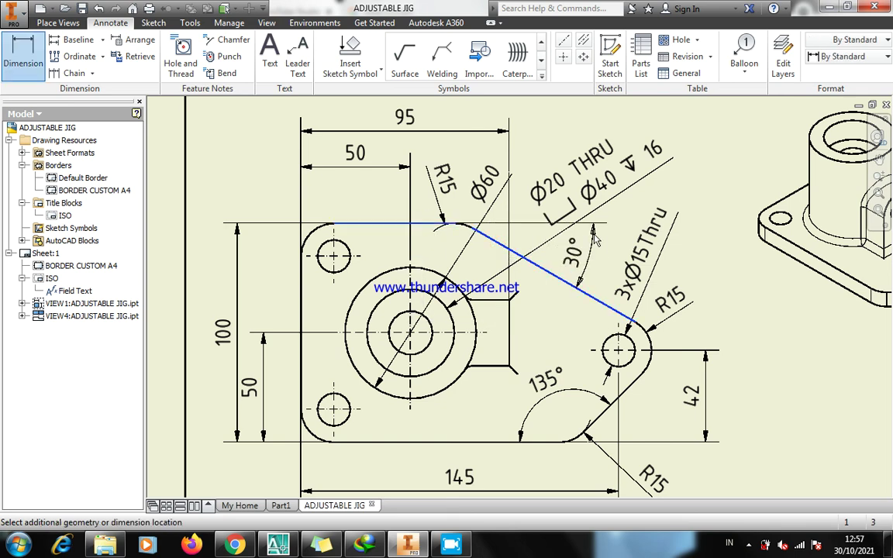
pyautogui.click(598, 256)
pyautogui.press('Escape')
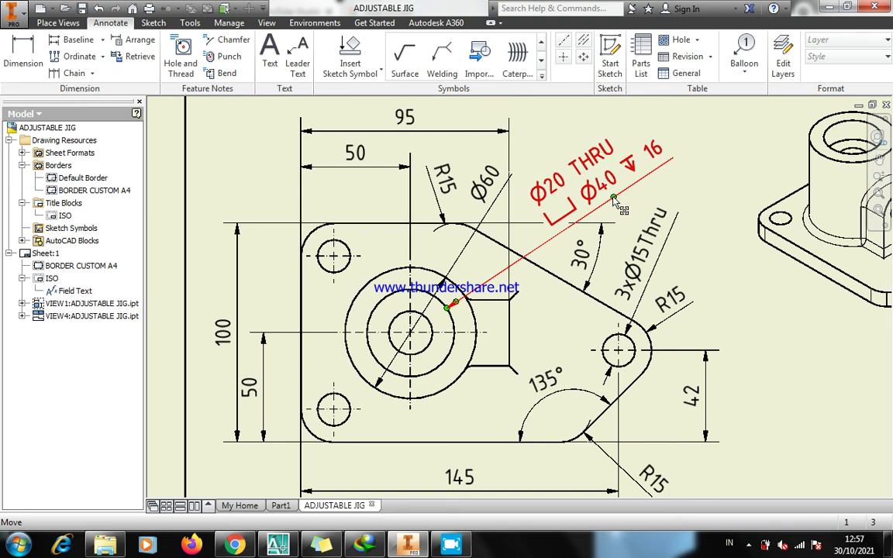
pyautogui.moveTo(613, 200); pyautogui.dragTo(608, 160)
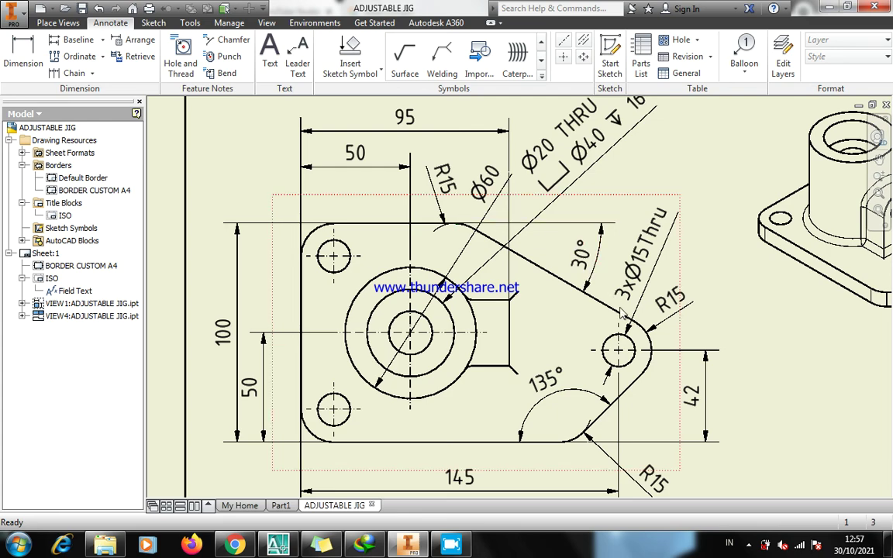
# Delete the Ø60 diameter dimension of the central boss from the top view
pyautogui.press('Home')
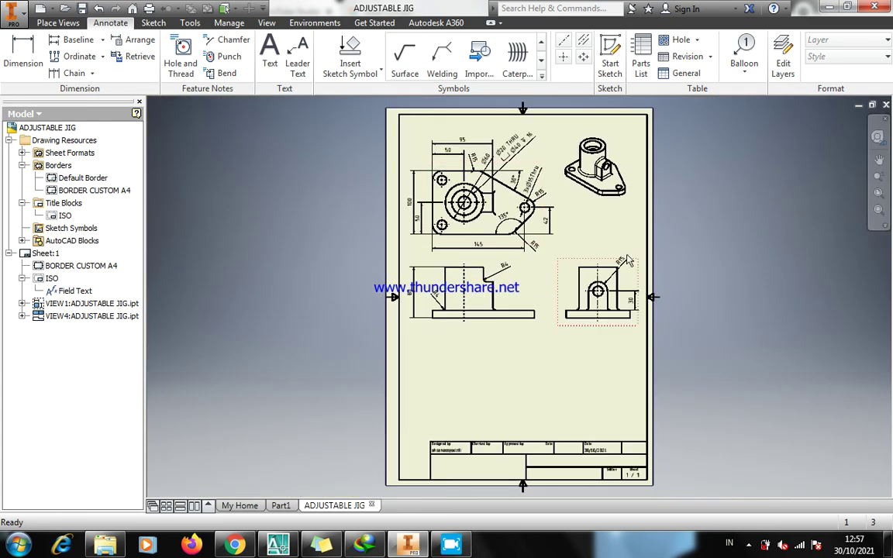
pyautogui.moveTo(483, 164); pyautogui.dragTo(484, 163)
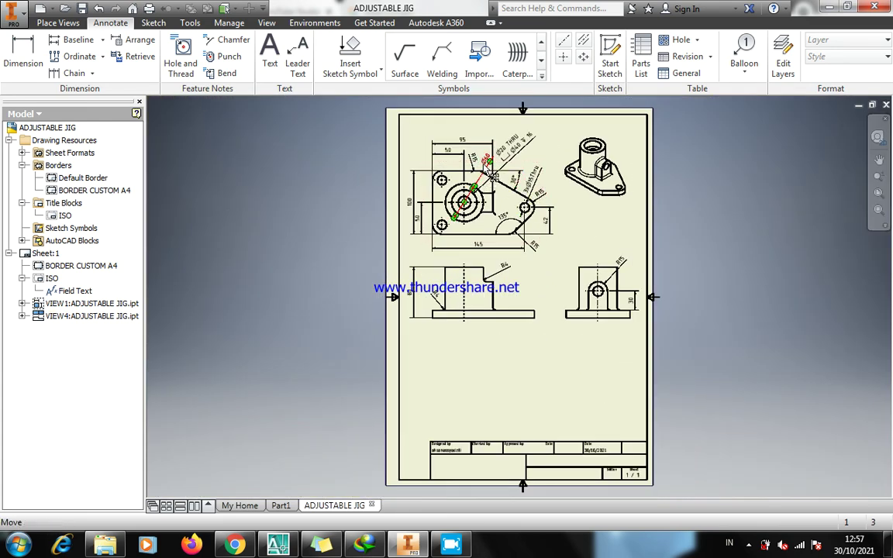
pyautogui.press('super+space')
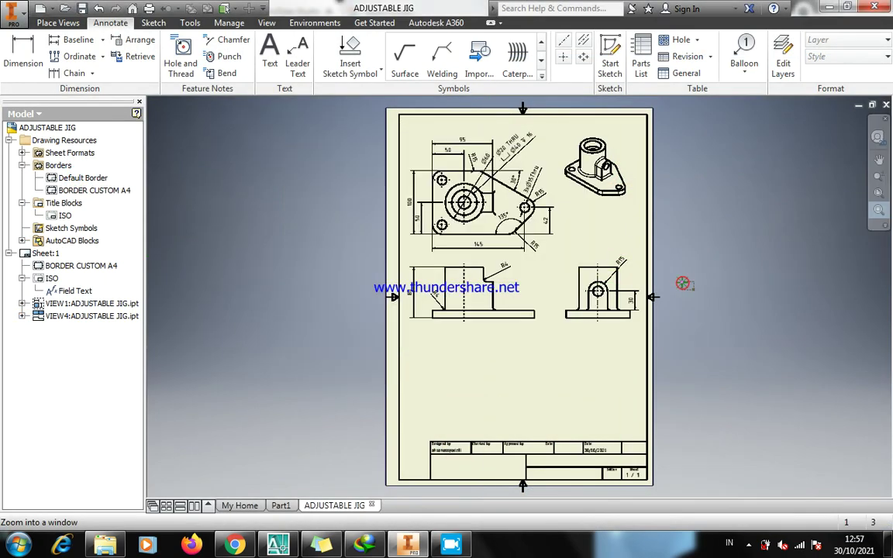
pyautogui.moveTo(682, 284); pyautogui.dragTo(558, 260)
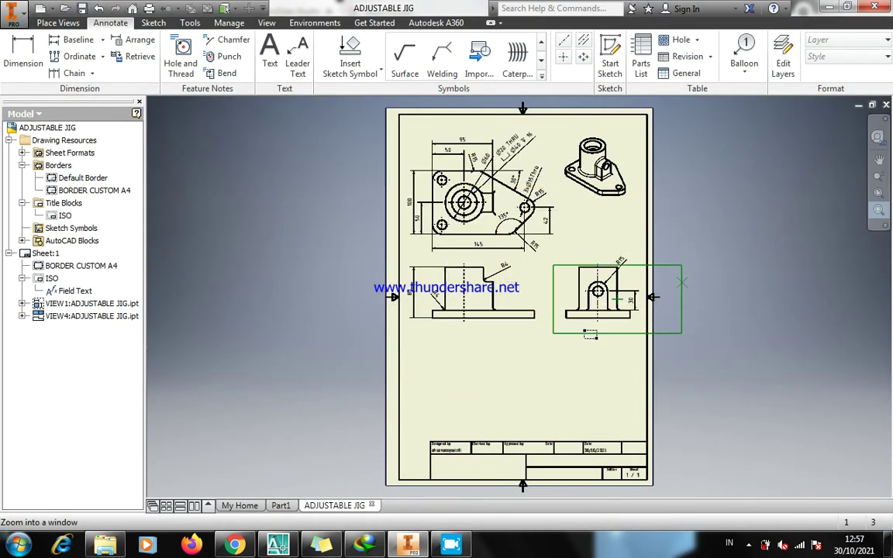
pyautogui.press('Escape')
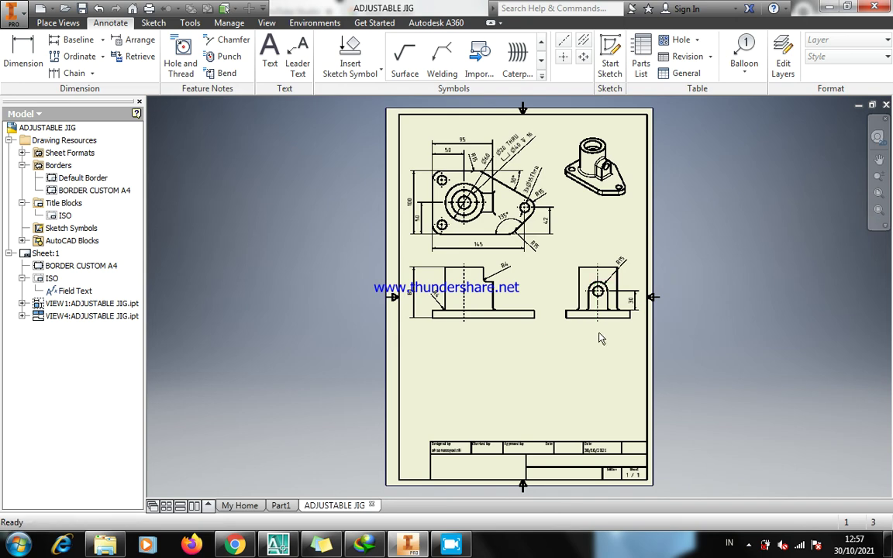
pyautogui.press('z')
pyautogui.click(410, 152)
pyautogui.click(547, 333)
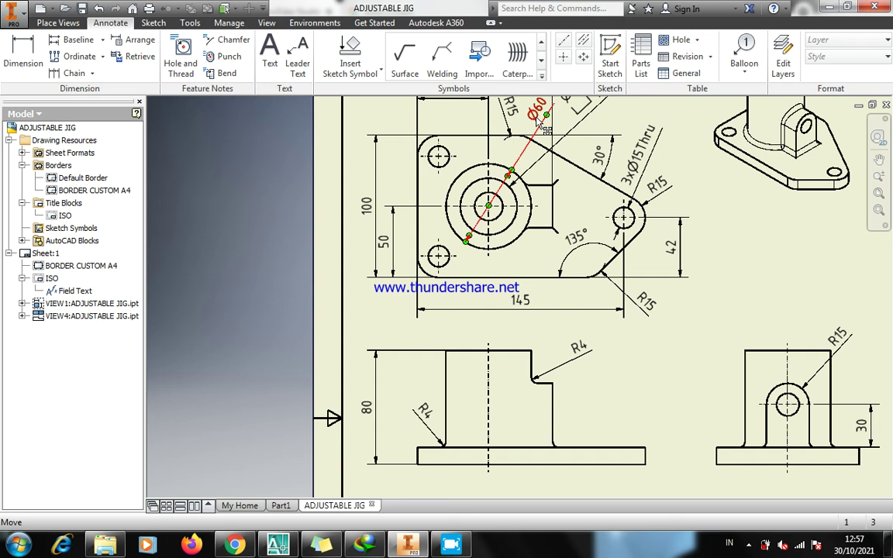
pyautogui.press('Delete')
# Dimension the boss's diameter above its top edge in the front view, and move the front view down, away from the top view
pyautogui.press('d')
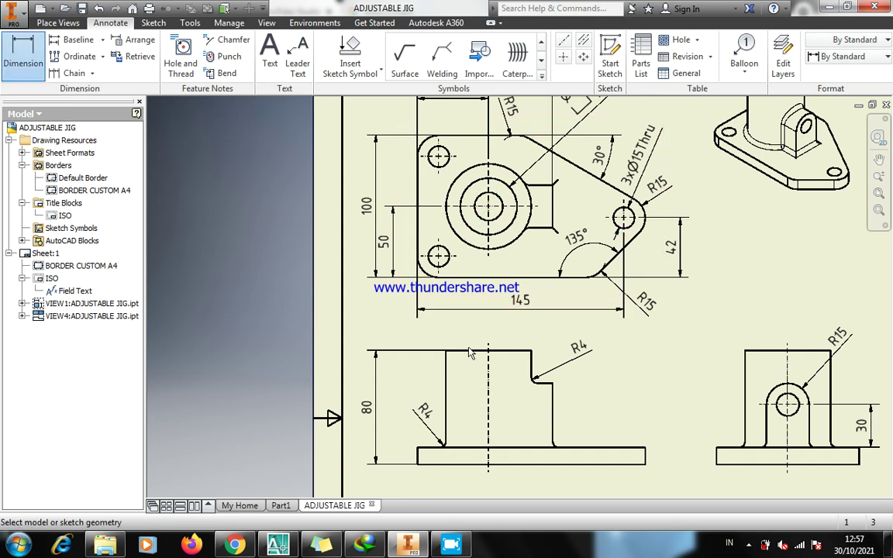
pyautogui.click(468, 353)
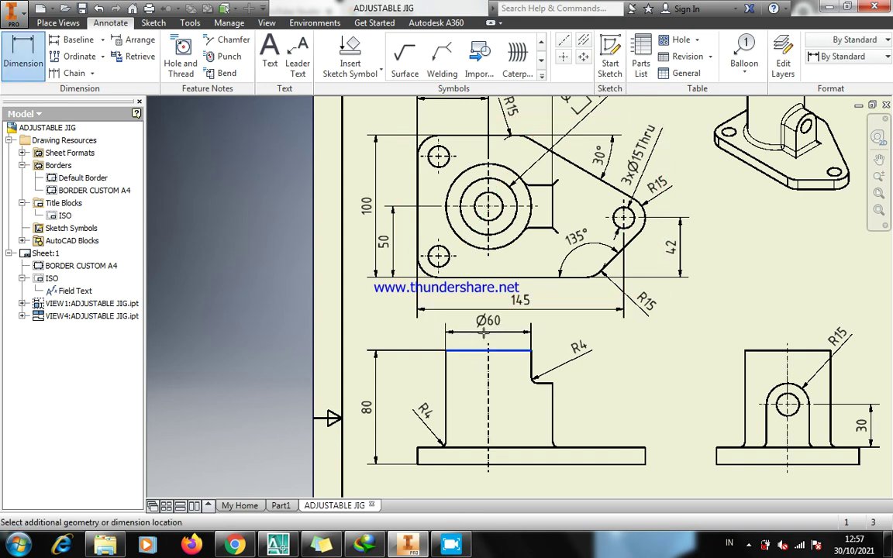
pyautogui.click(484, 333)
pyautogui.press('Escape')
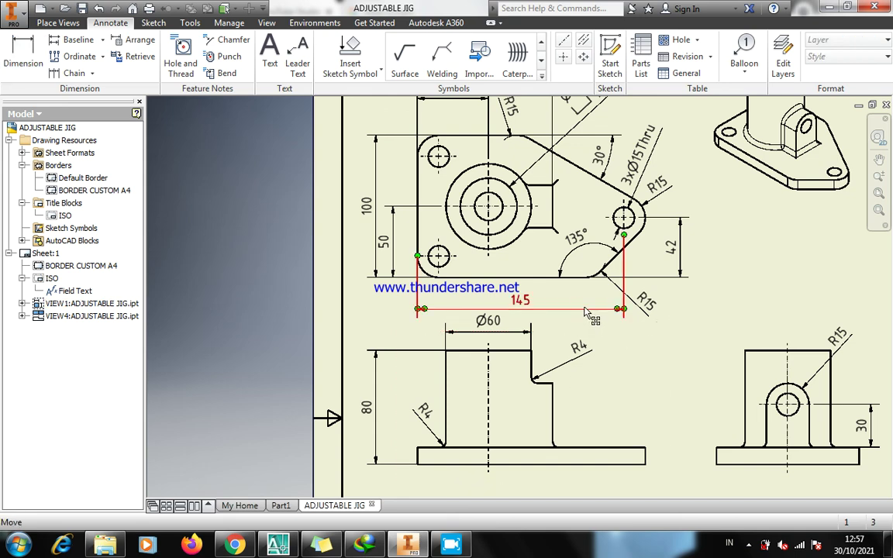
pyautogui.moveTo(659, 348); pyautogui.dragTo(659, 364)
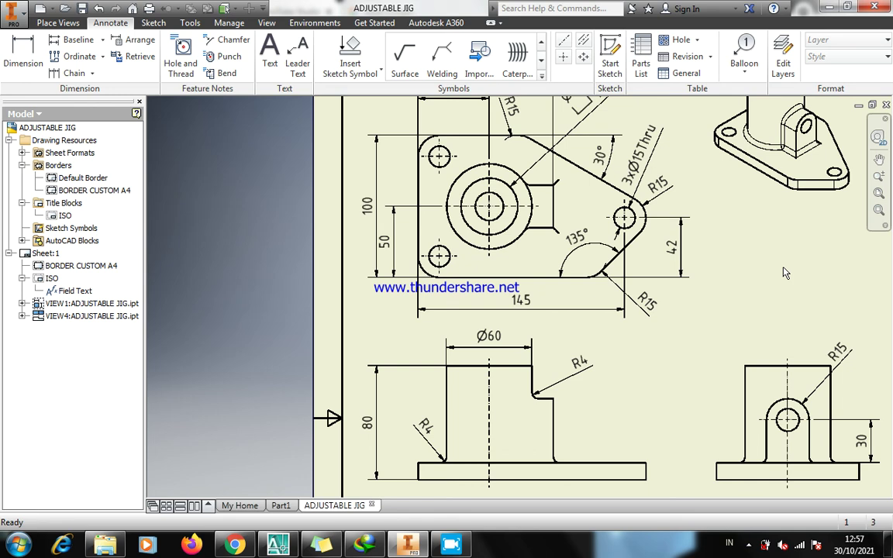
# Move the overall height dimension of the front view slightly closer to the part
pyautogui.press('Home')
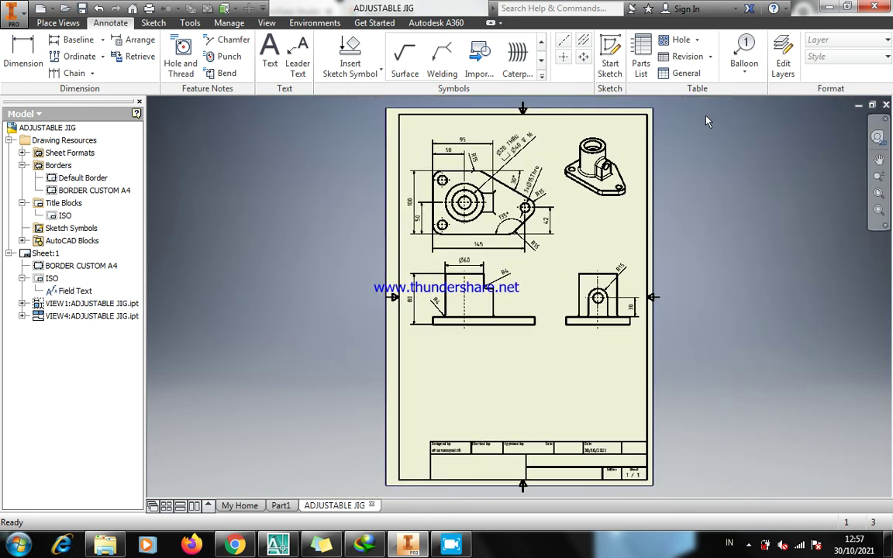
pyautogui.press('z')
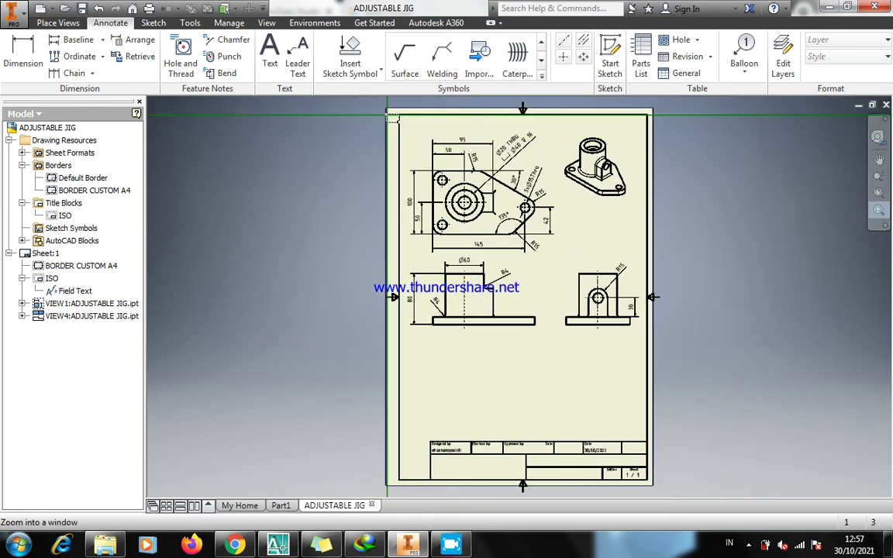
pyautogui.moveTo(366, 115); pyautogui.dragTo(628, 256)
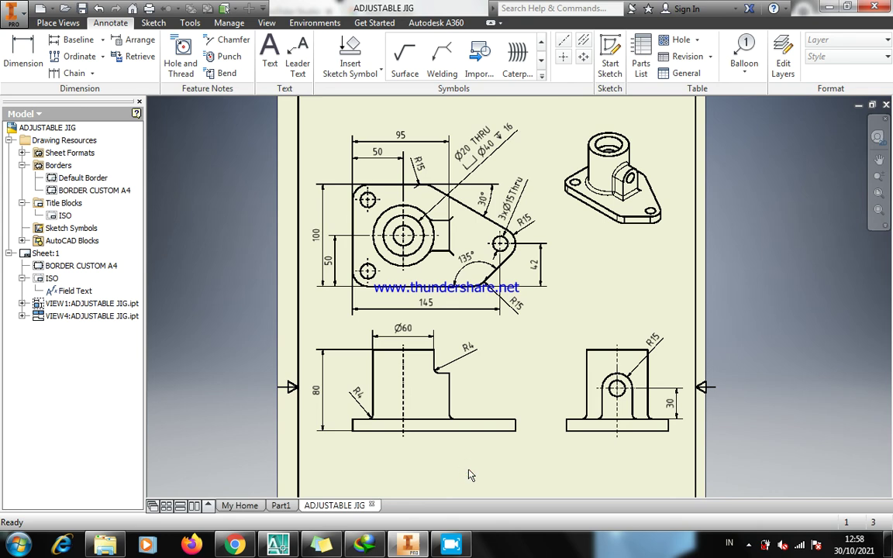
pyautogui.click(325, 364)
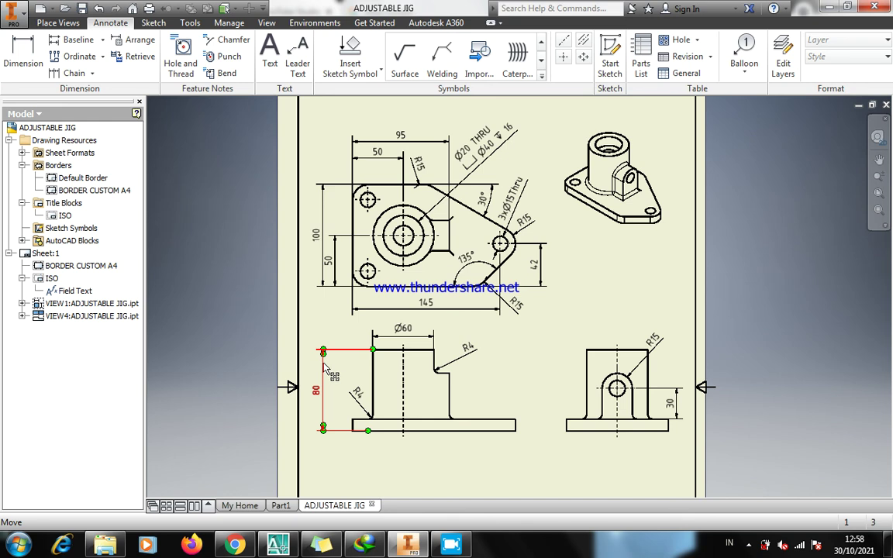
pyautogui.moveTo(324, 366); pyautogui.dragTo(329, 368)
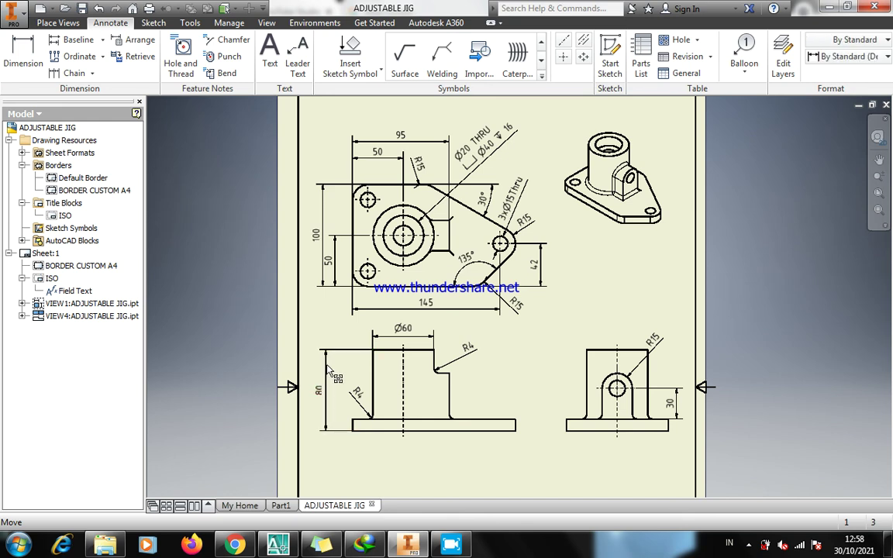
pyautogui.click(440, 459)
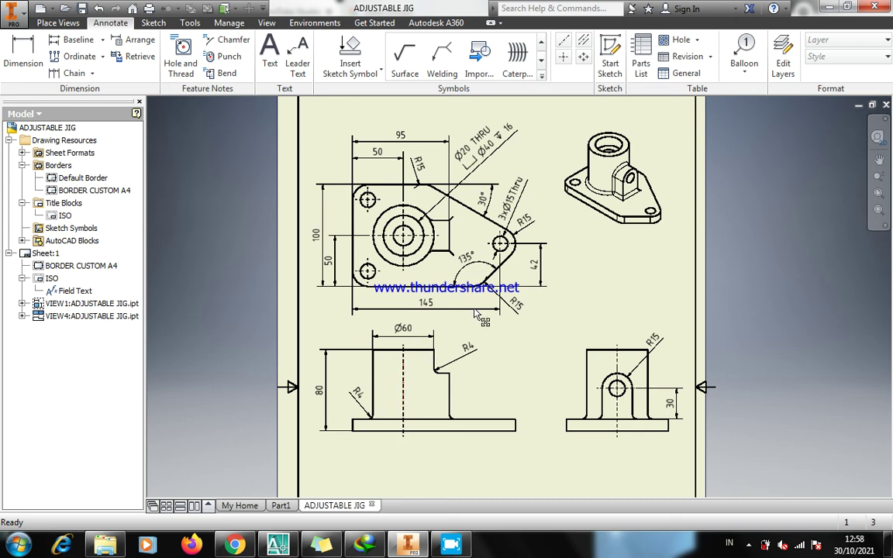